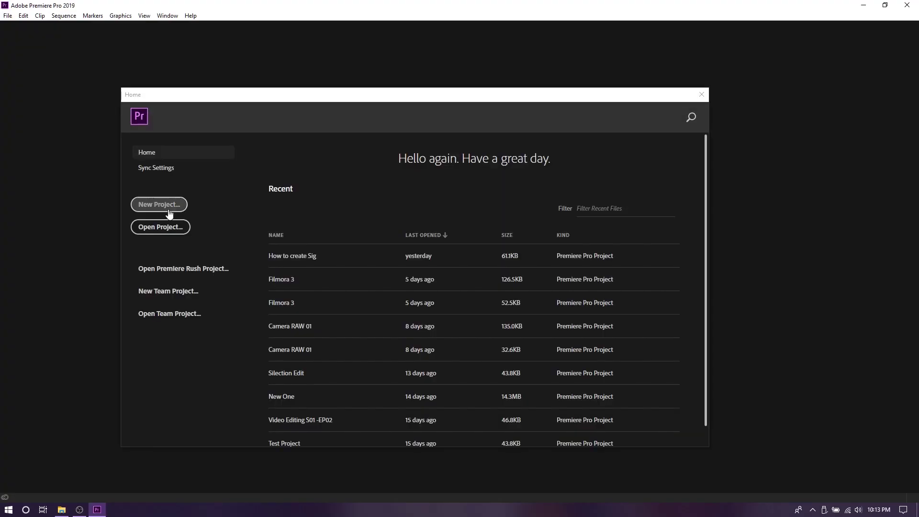
Step: Create a new project named Filmora 4 in CREATIVEARTLK RECORDINGS > Filmora 4
left_click(142, 207)
left_click(540, 85)
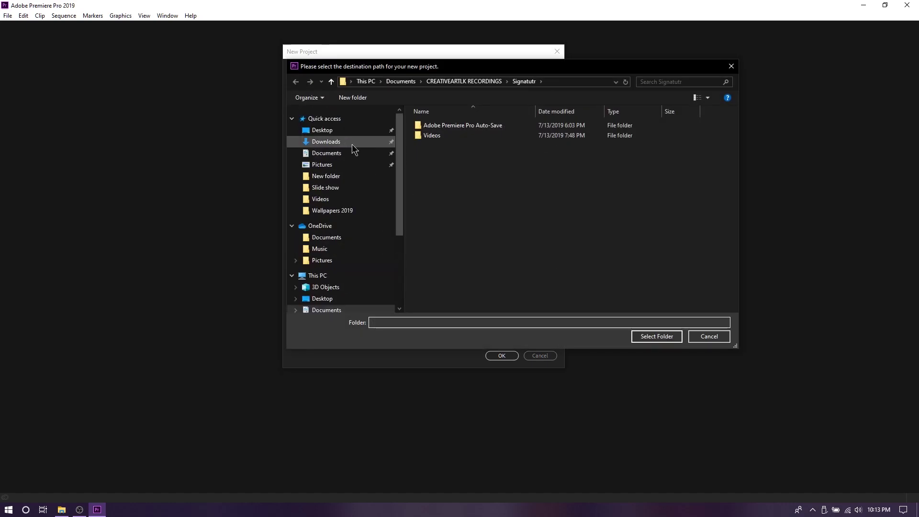
left_click(512, 76)
double_click(451, 136)
left_click(656, 334)
left_click(501, 355)
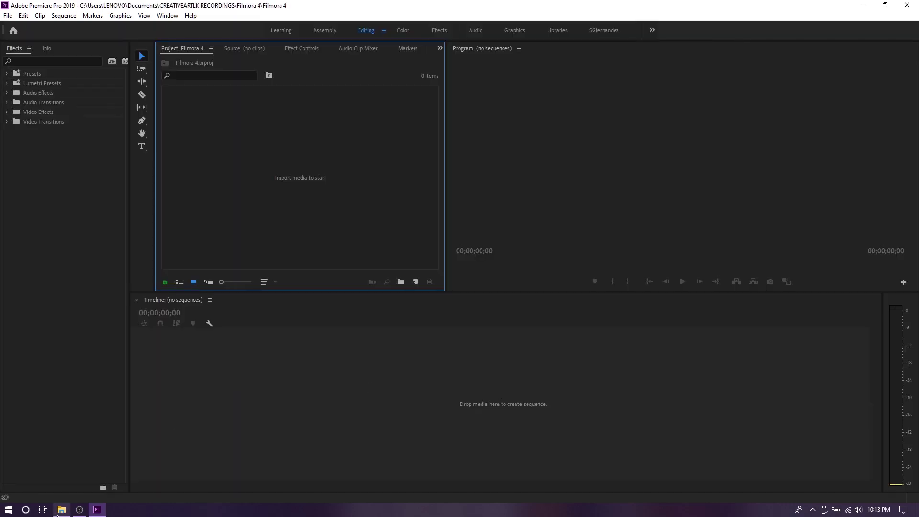
key("alt+Tab")
left_click_drag(408, 252, 638, 152)
left_click_drag(527, 168, 63, 144)
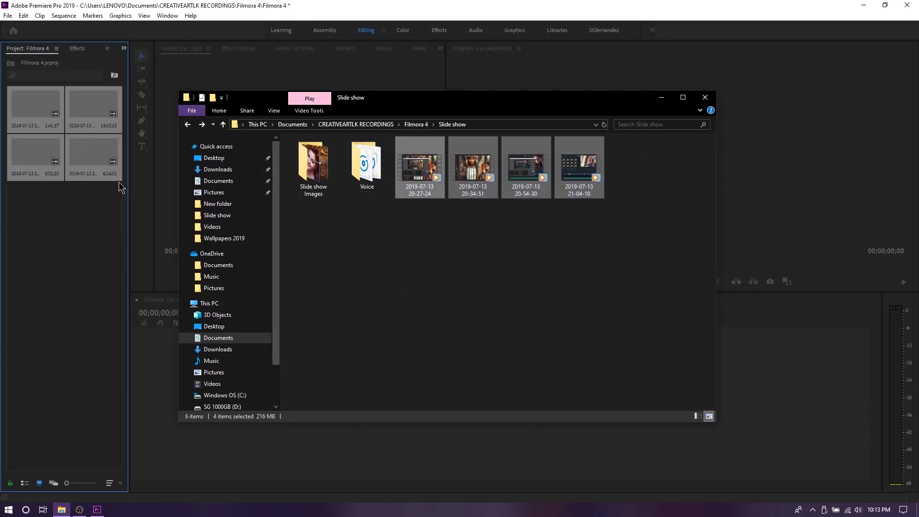
left_click_drag(367, 165, 52, 225)
double_click(84, 127)
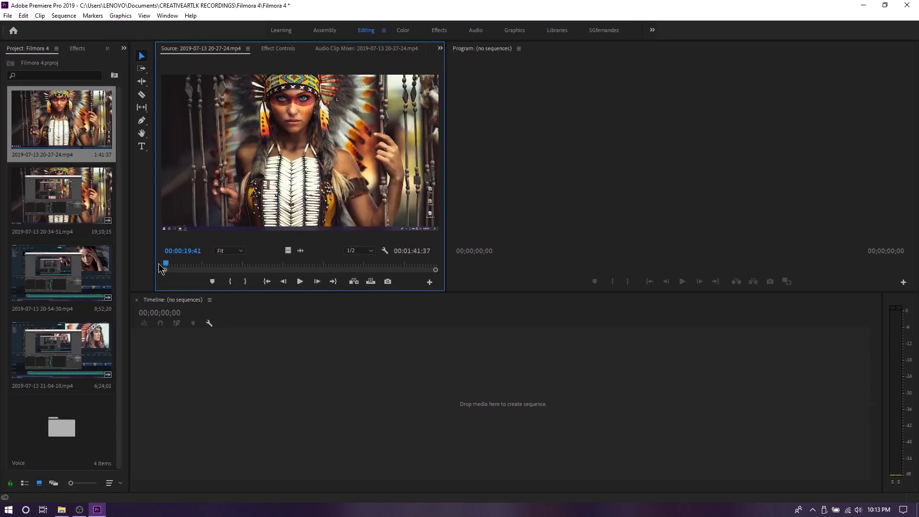
left_click_drag(84, 127, 243, 380)
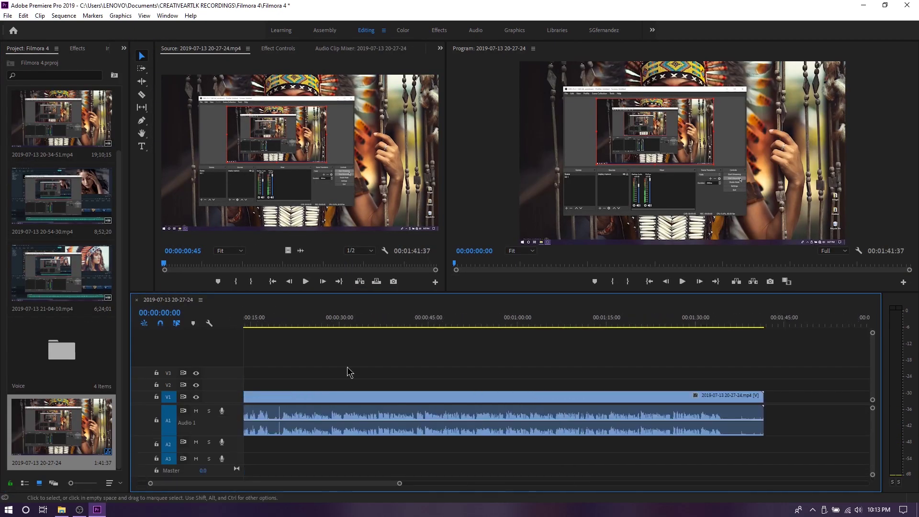
Step: Put Take 1.m4a on A2, unlink the recording's audio, and synchronize both clips by audio
left_click_drag(349, 401, 457, 401)
double_click(61, 350)
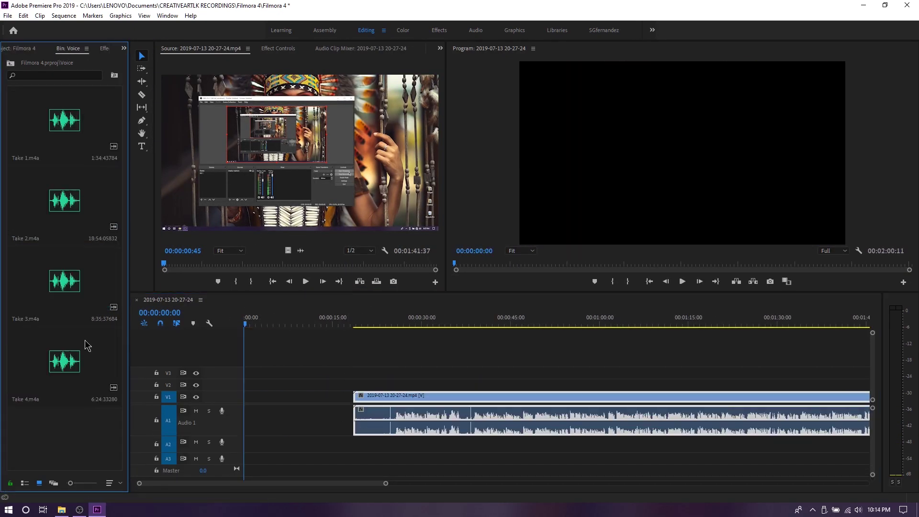
left_click_drag(65, 120, 393, 445)
right_click(431, 396)
left_click(446, 188)
left_click(428, 448)
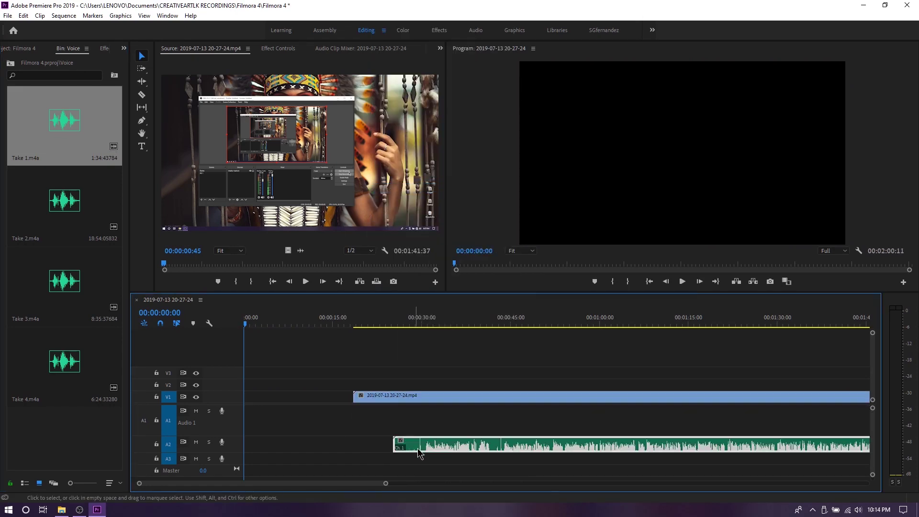
left_click(357, 422, "shift")
right_click(357, 421)
left_click(429, 272)
left_click(434, 299)
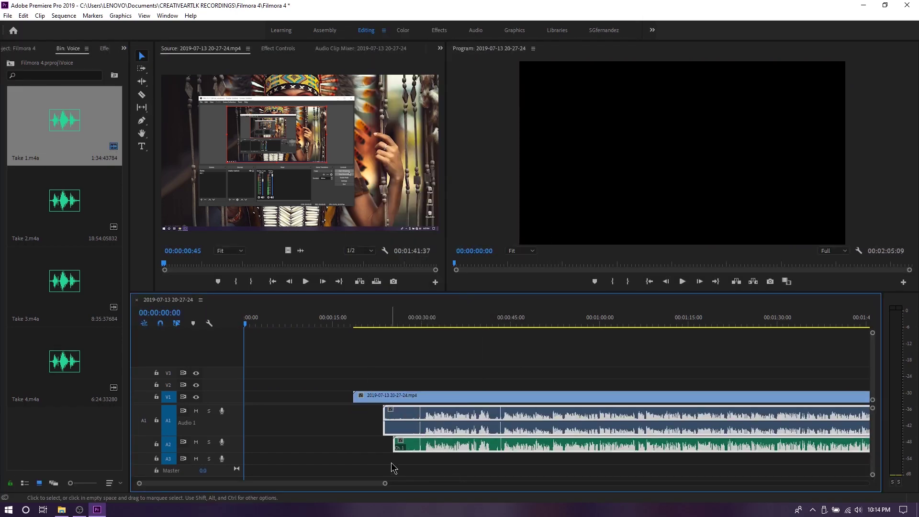
Step: Ripple-delete everything before the voiceover starts and replace the original audio with Take 1 on A1
left_click(364, 319)
key("=")
key("=")
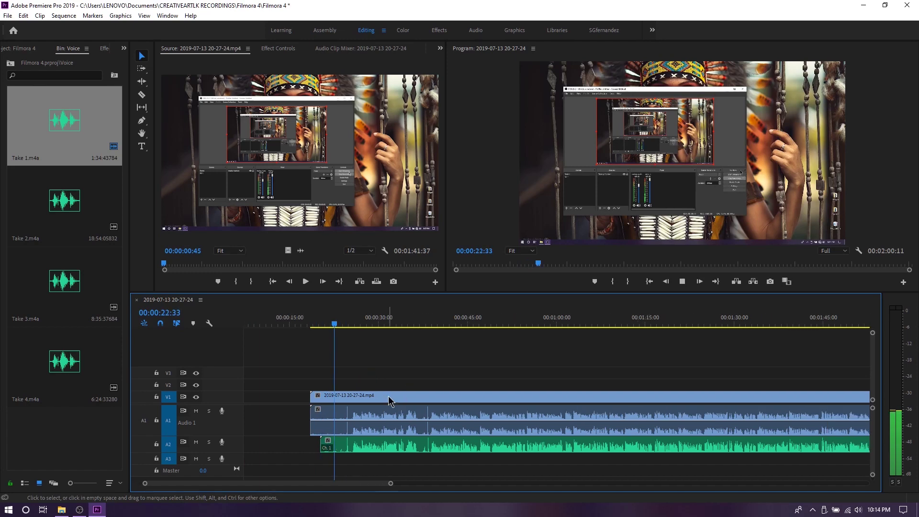
key("ctrl+k")
left_click_drag(298, 354, 335, 455)
key("Delete")
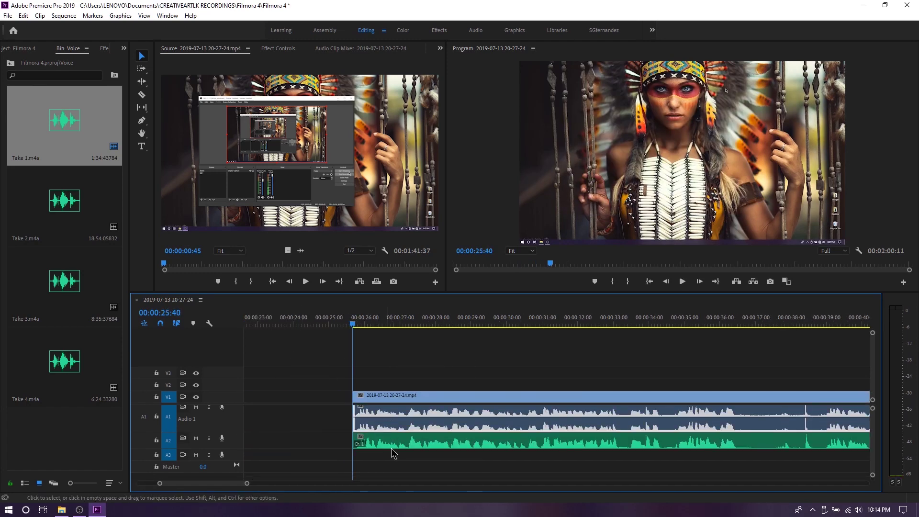
left_click_drag(391, 448, 393, 429)
Step: Review the edit and cut out an unwanted section at the playhead
key("space")
key("minus")
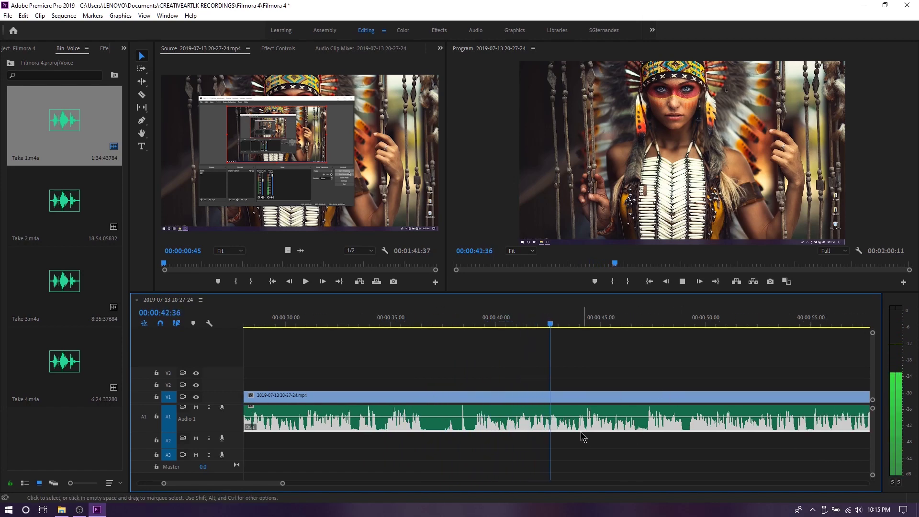
key("space")
left_click(432, 318)
key("ctrl+k")
key("Delete")
key("space")
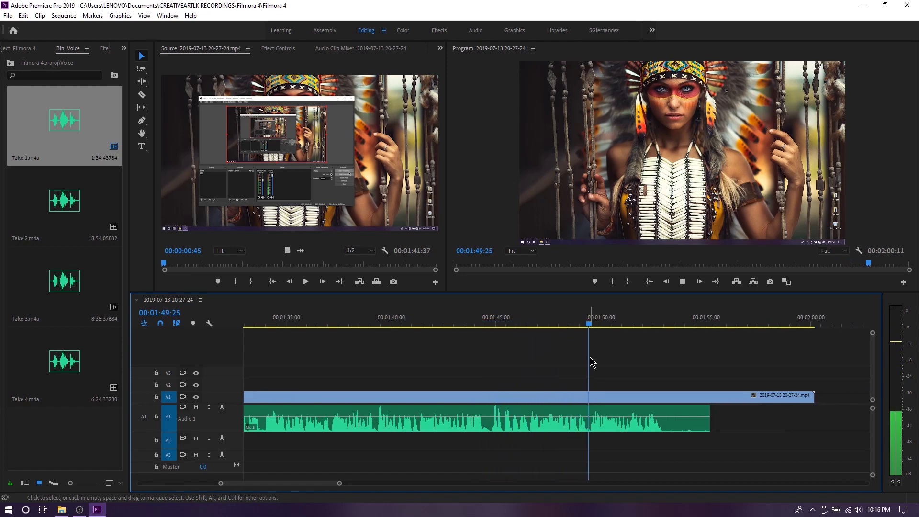
Step: Cut the recording at 1:53:02 and ripple-delete everything after it
key("=")
left_click(483, 324)
key("ctrl+k")
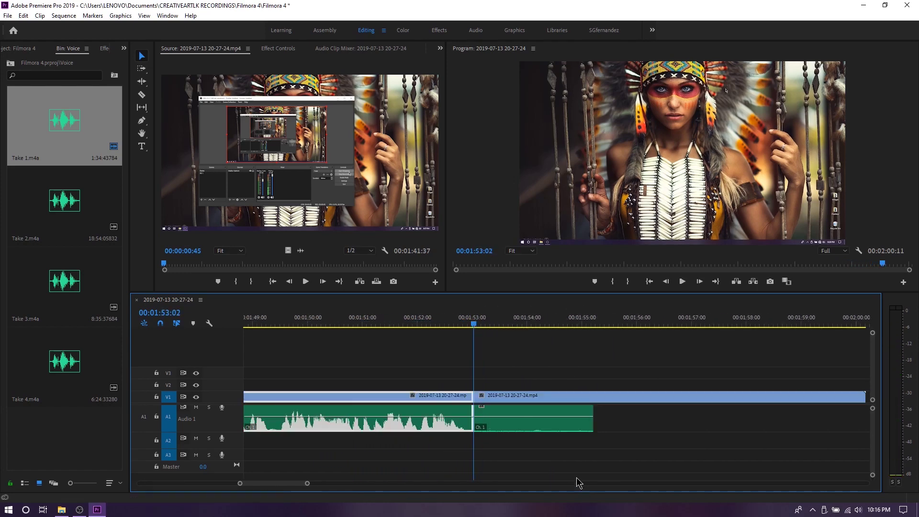
key("w")
Step: Import CreativeartLK Intro v3.0.mp4 from E: > creativeart inc > Intros > V into the project
left_click(61, 510)
left_click(222, 304)
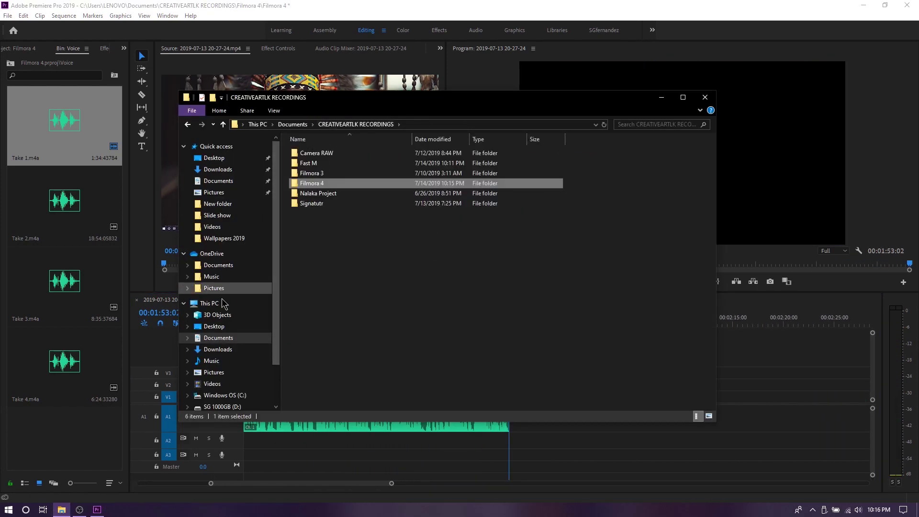
left_click(224, 398)
double_click(318, 148)
double_click(329, 148)
double_click(321, 171)
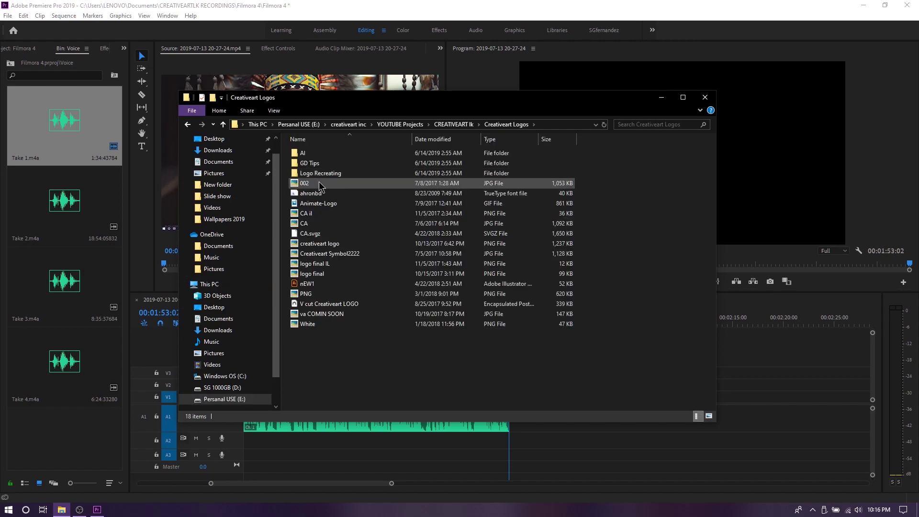
key("alt+Left")
double_click(307, 180)
double_click(526, 165)
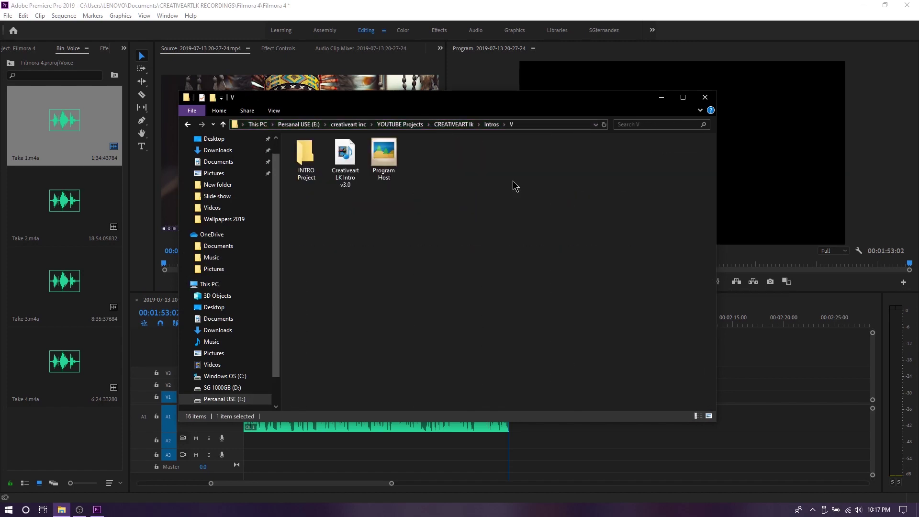
mouse_move(345, 158)
left_mouse_down()
mouse_move(69, 325)
mouse_move(67, 335)
left_mouse_up()
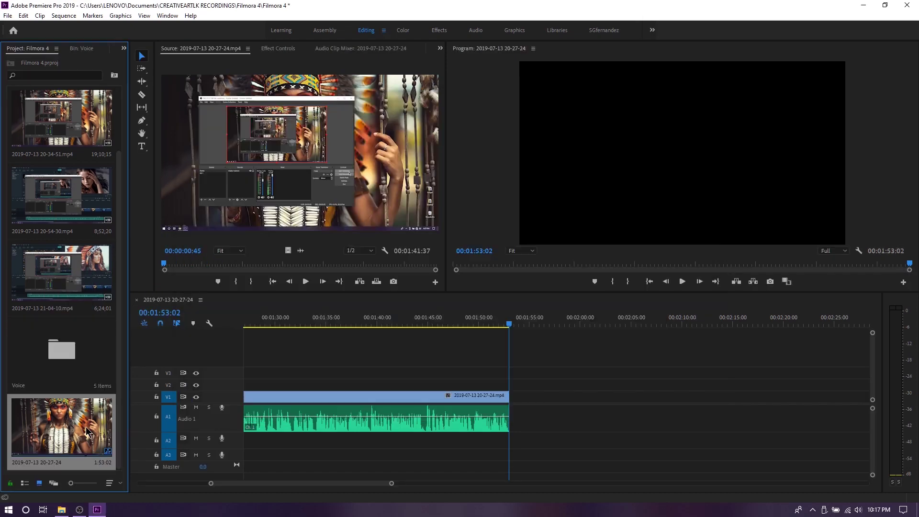
Step: Place the intro clip right after the recording and preview it to the end
double_click(62, 352)
left_click(28, 48)
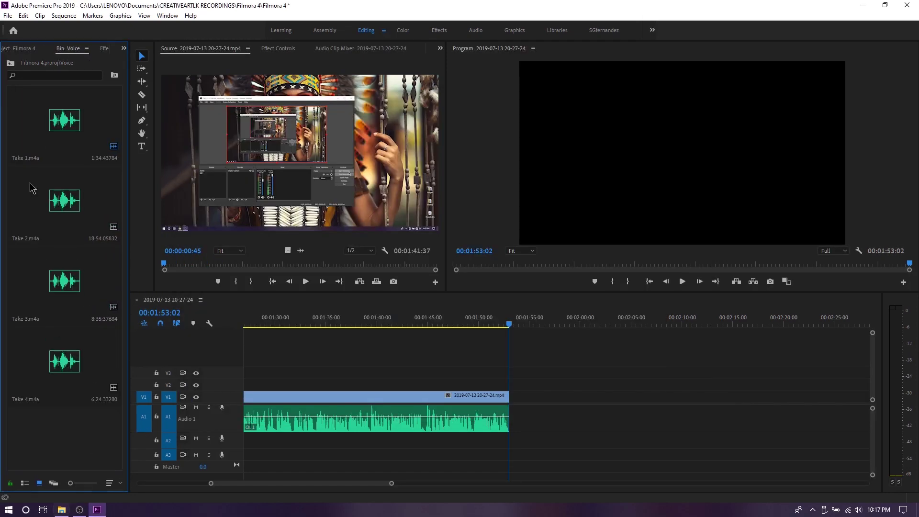
left_click_drag(94, 263, 520, 413)
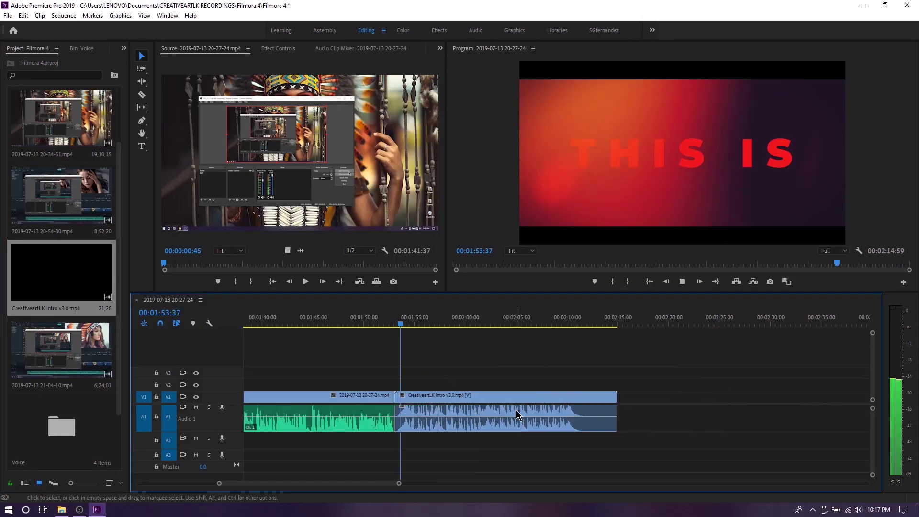
left_click_drag(479, 324, 404, 330)
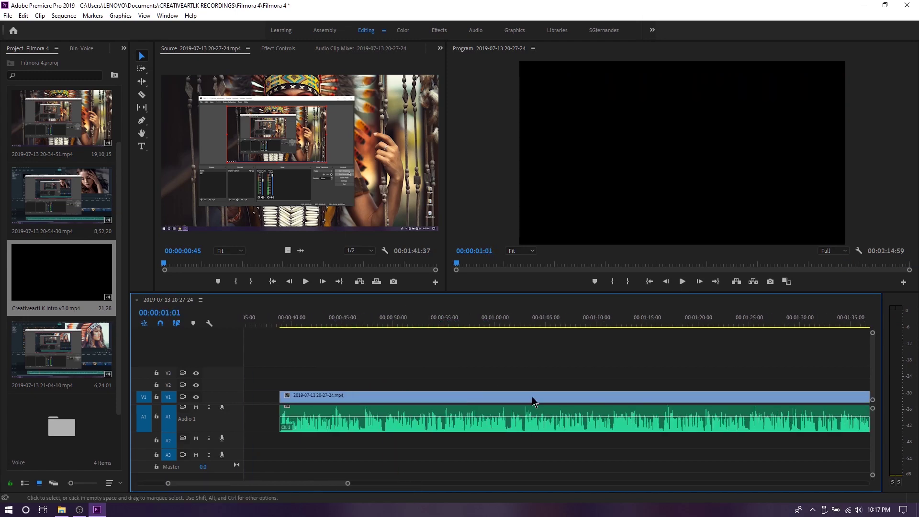
Step: Add CA POPUP Notification.mov and the Sub Sound file from Subscrib PopUp onto the timeline
left_click(61, 509)
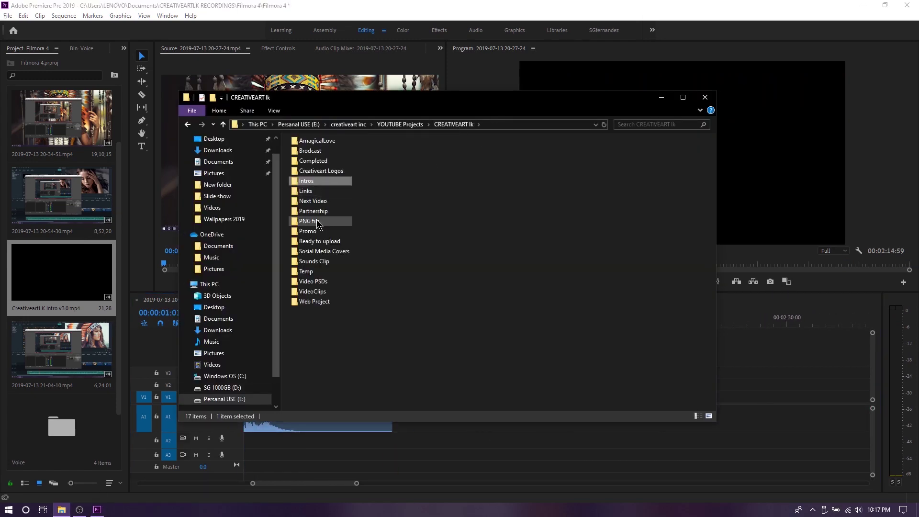
double_click(309, 221)
double_click(433, 269)
left_click(326, 153)
left_click(313, 172, "ctrl")
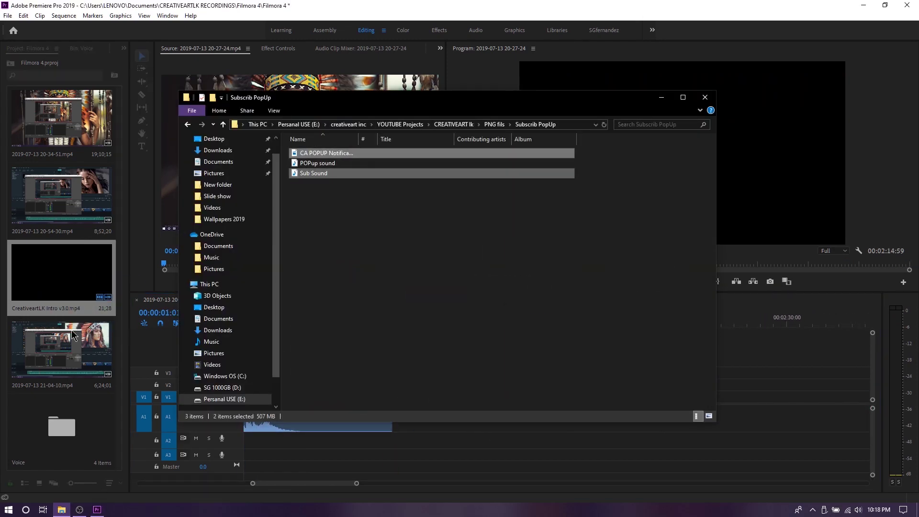
left_click_drag(314, 173, 416, 392)
Step: Speed the popup clip up to 200%
right_click(416, 392)
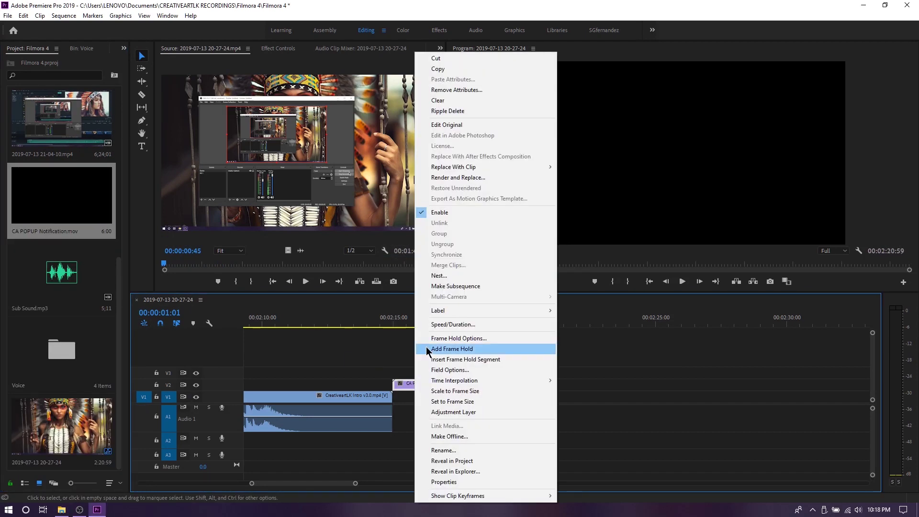
left_click(435, 349)
type("200")
key("Return")
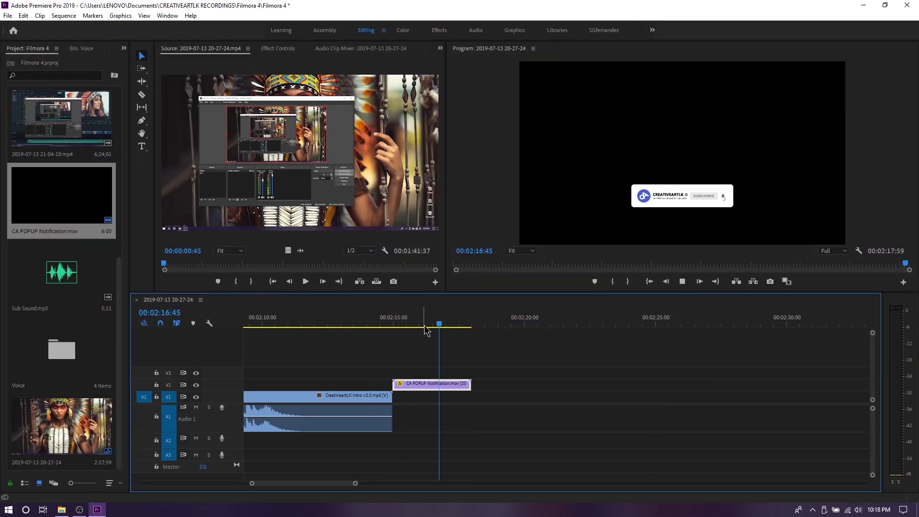
Step: Zoom in on the popup clip and raise it higher in the frame
key("Home")
scroll(375, 392, "up", 5)
key("space")
scroll(595, 399, "up", 2)
left_click(544, 384)
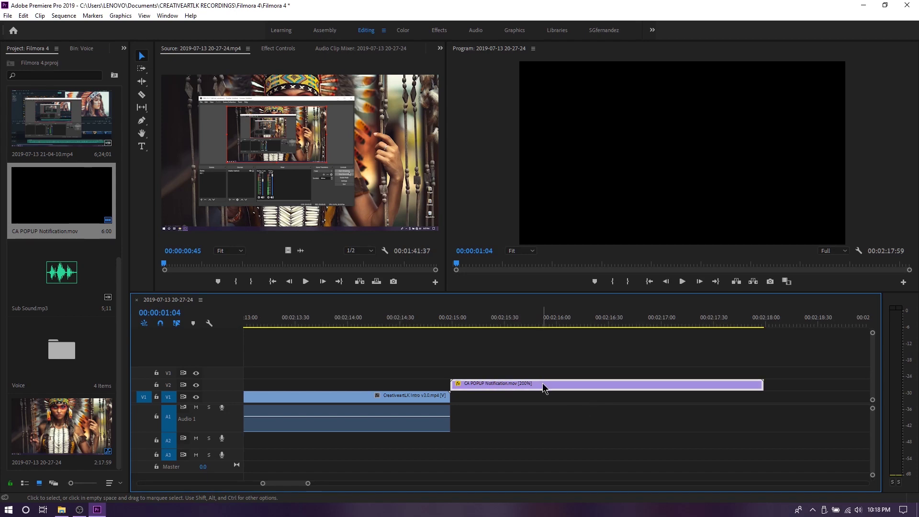
key("shift+5")
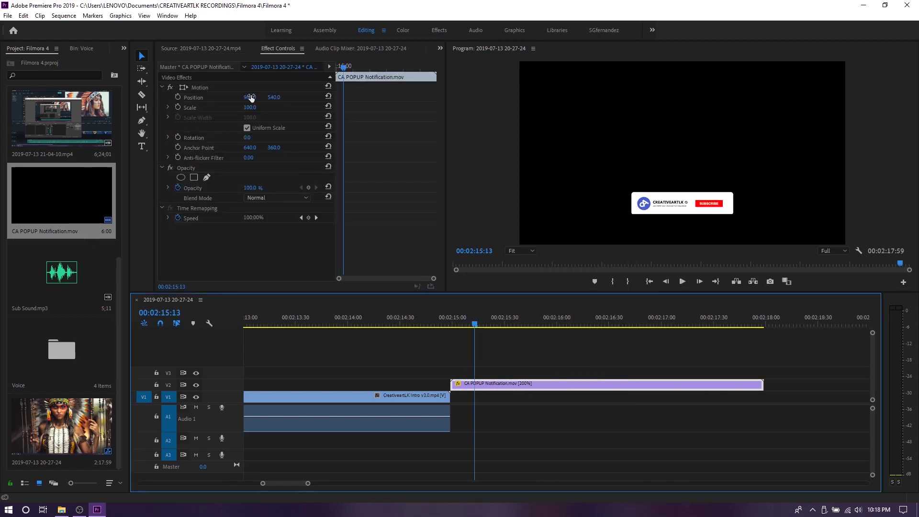
left_click_drag(274, 97, 240, 98)
left_click(600, 413)
Step: Play the sequence from the start, jump to 00:00:01:00, then to the sequence end
key("Home")
key("space")
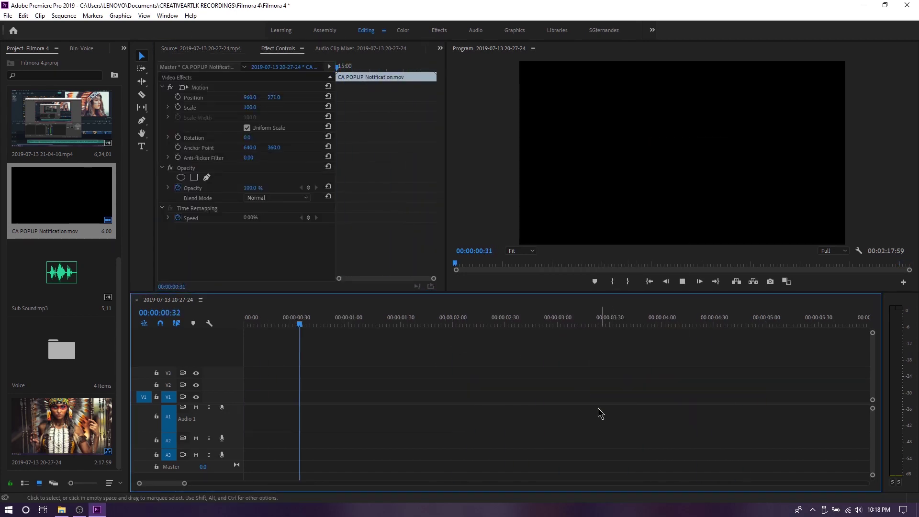
left_click(477, 251)
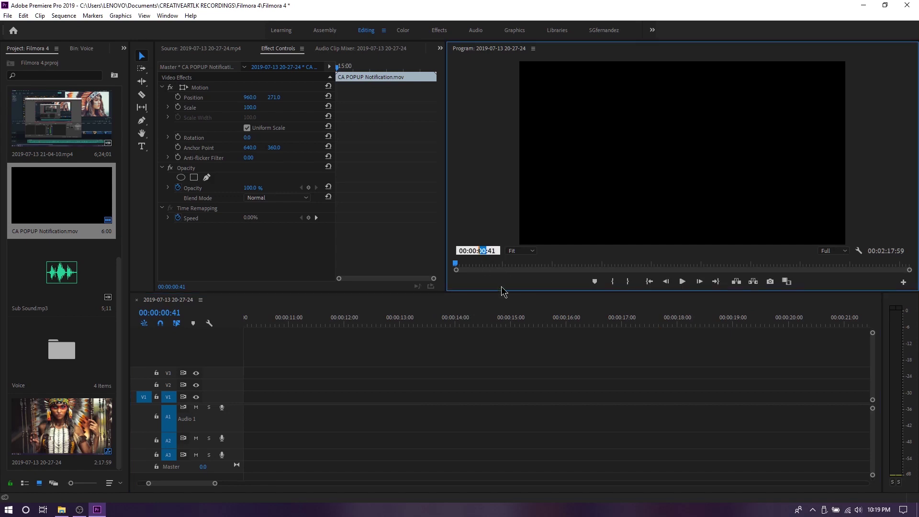
type("0")
key("Return")
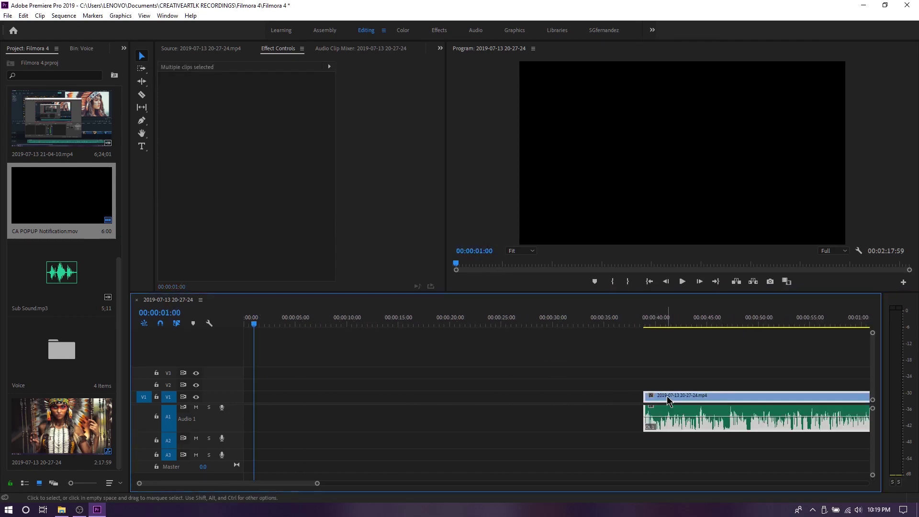
left_click(369, 395)
key("End")
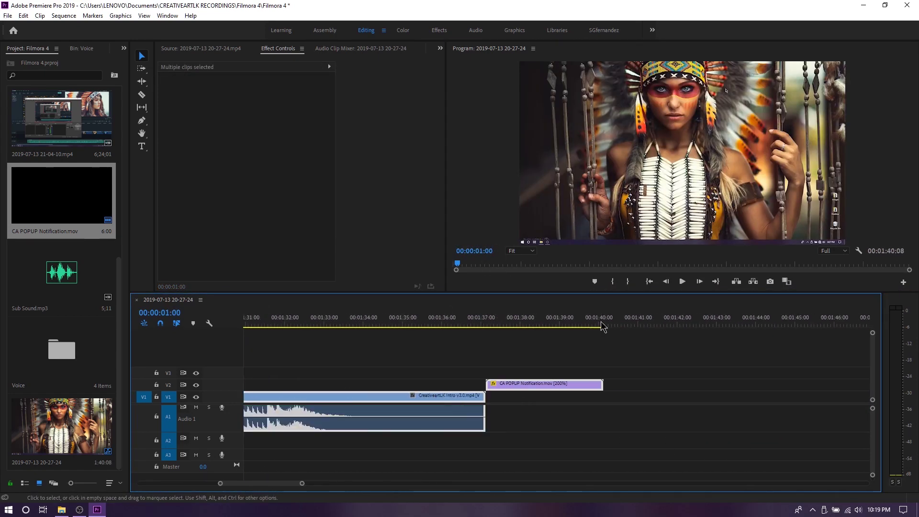
scroll(50, 209, "up", 5)
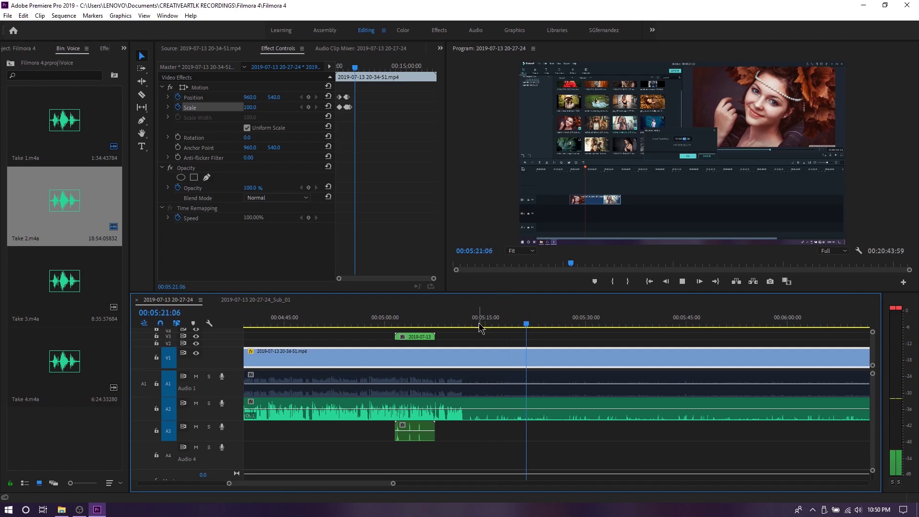
Step: Cut the clips at 00:06:14:04 and speed the section up to 250%
left_click(539, 361)
left_click(600, 326)
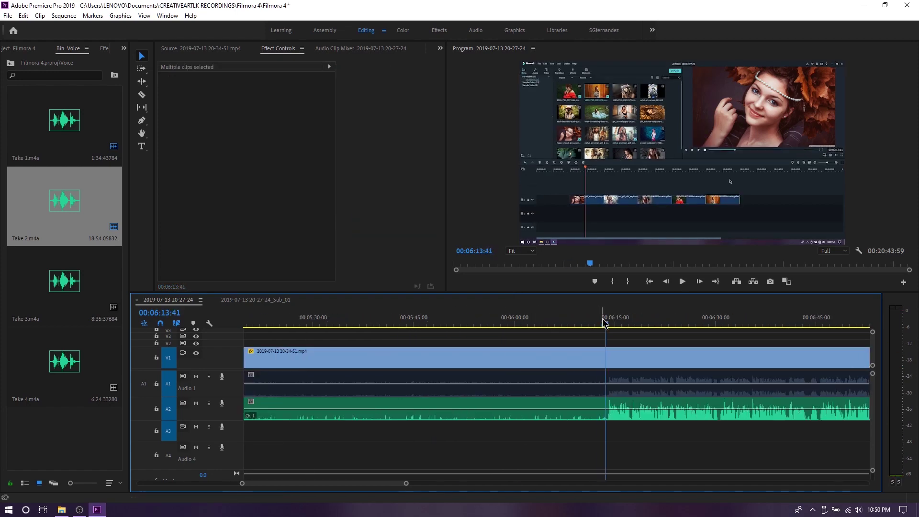
left_click_drag(603, 324, 607, 324)
key("ctrl+k")
key("=")
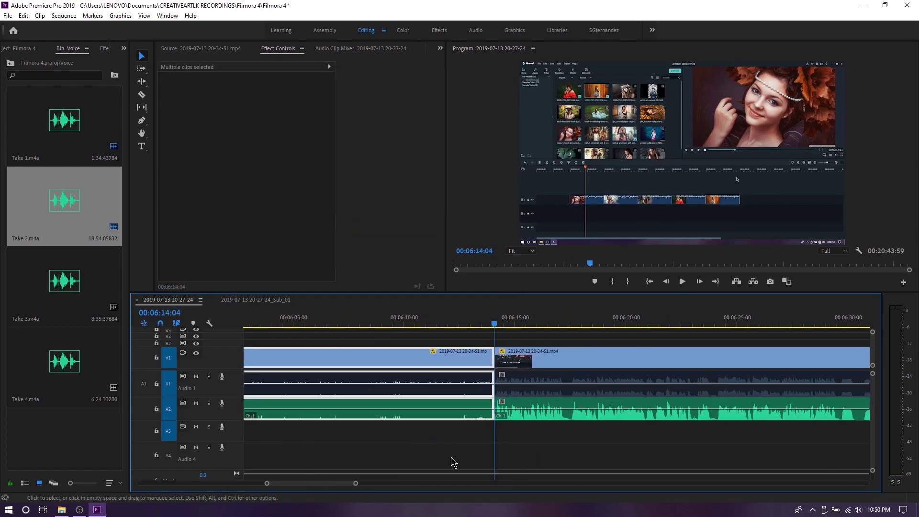
key("minus")
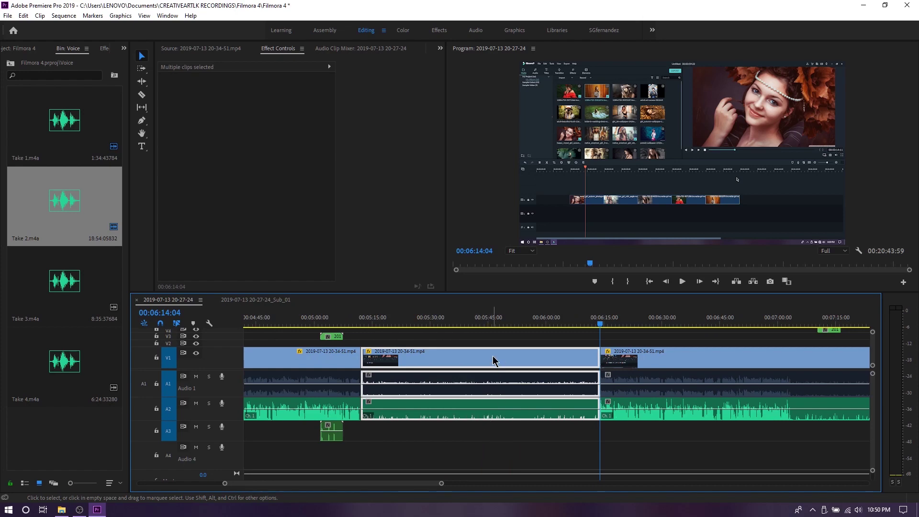
right_click(495, 361)
left_click(498, 267)
key("Return")
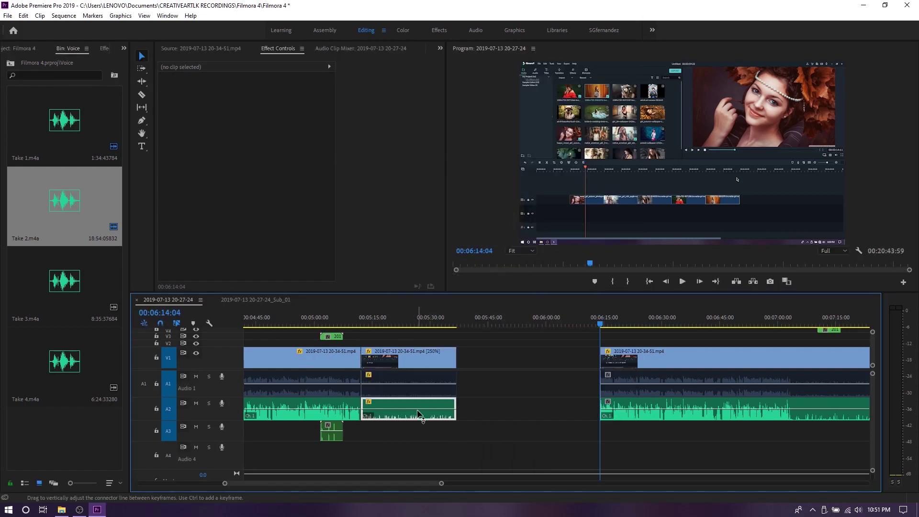
Step: Raise that section's speed to 300% and close the gap it leaves
left_click(408, 320)
right_click(438, 357)
left_click(476, 303)
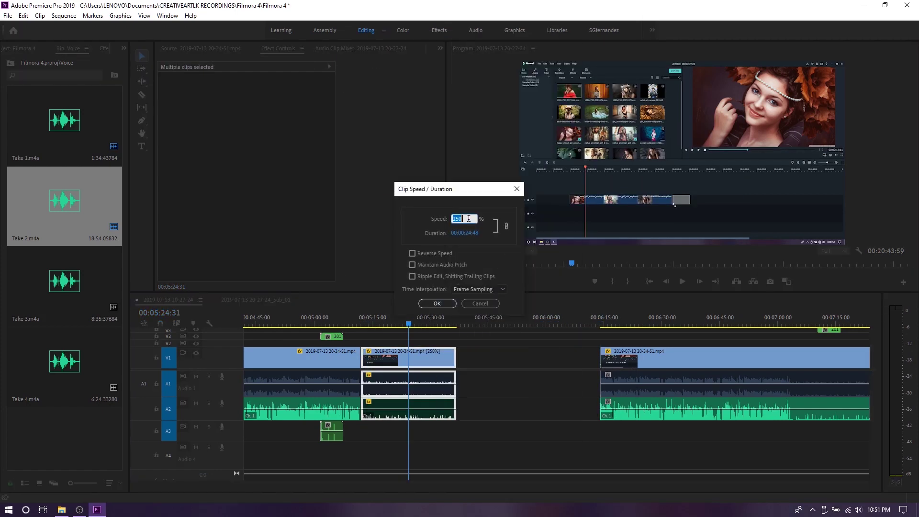
type("300")
key("Return")
left_click(555, 364)
key("Delete")
key("Down")
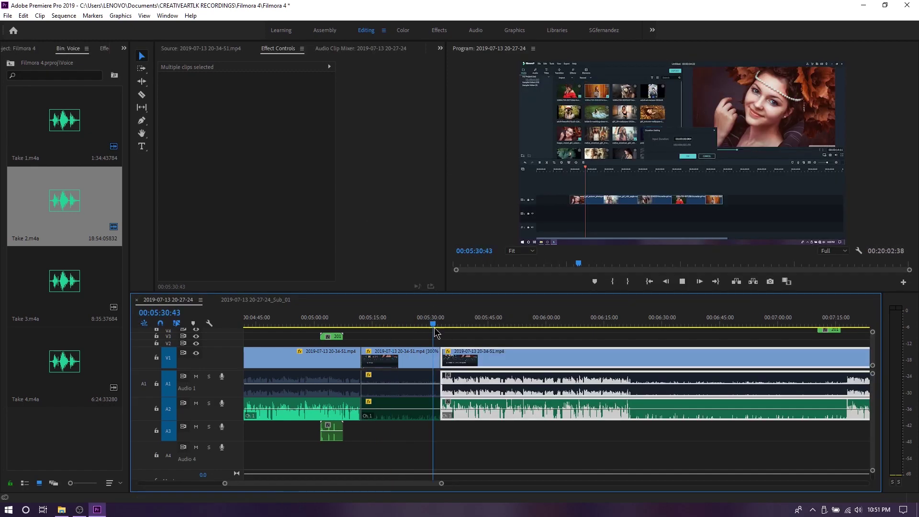
Step: Try the subscribe overlay near 00:05:22, undo it, play on, and save the project
left_click(24, 48)
left_click_drag(61, 350, 399, 431)
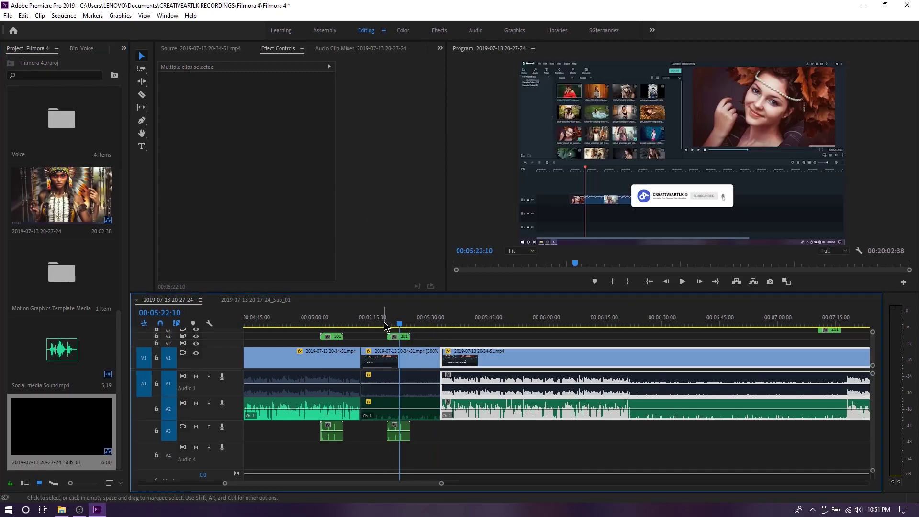
key("ctrl+z")
key("space")
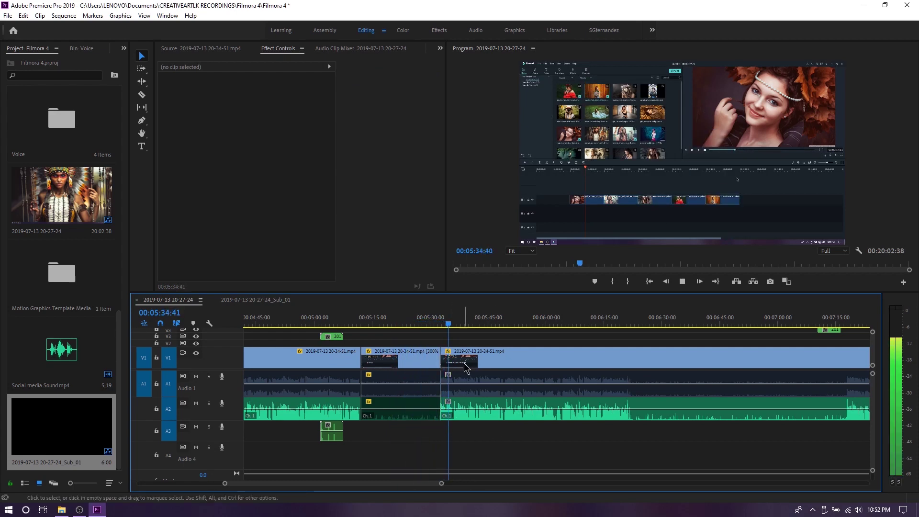
left_click(583, 234)
key("ctrl+s")
scroll(489, 425, "up", 3)
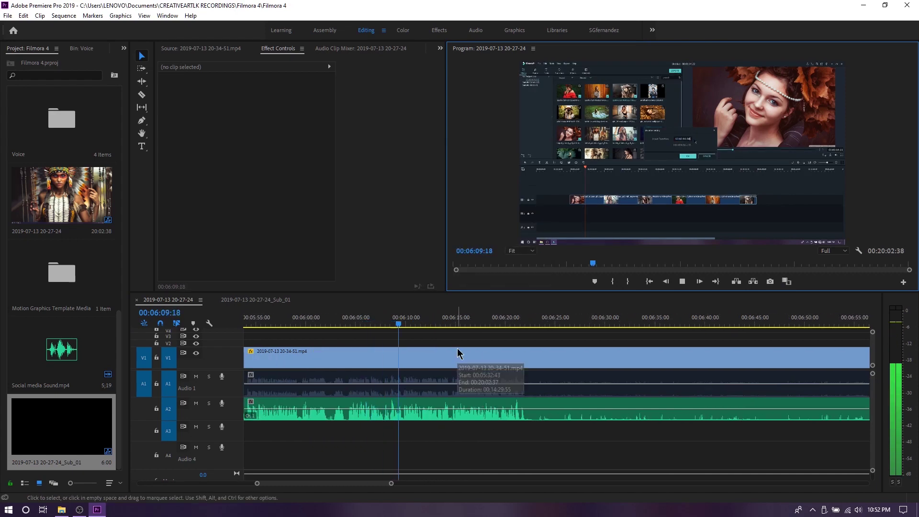
Step: Cut the clips again at 00:06:21:28 and play on toward 00:07:11
left_click(522, 431)
key("=")
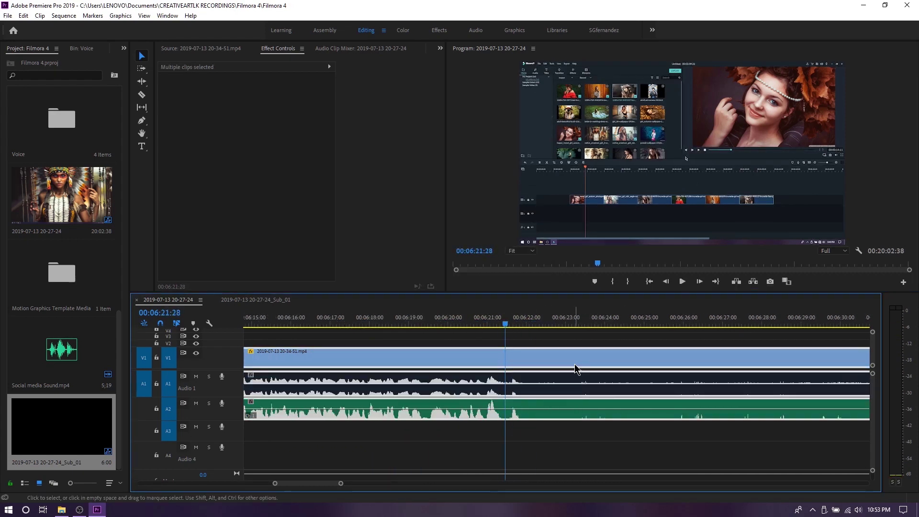
key("ctrl+k")
key("Down")
key("space")
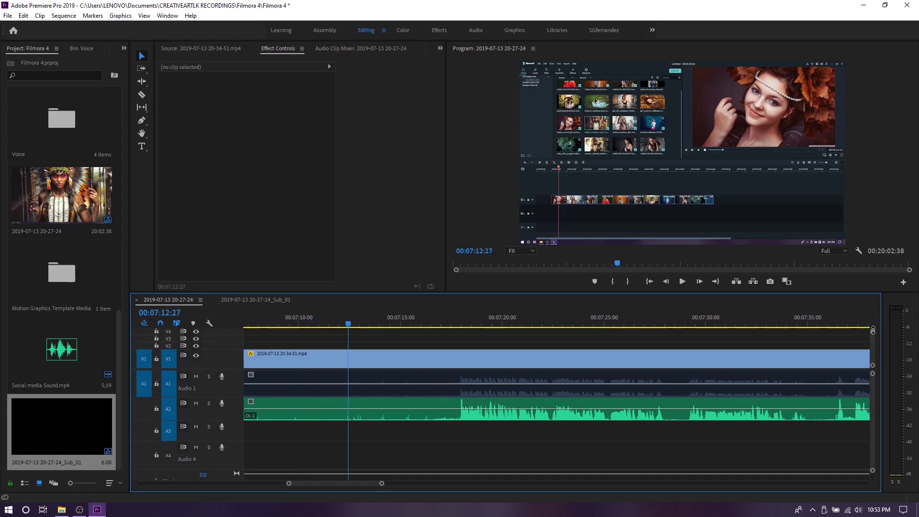
left_click_drag(873, 330, 874, 334)
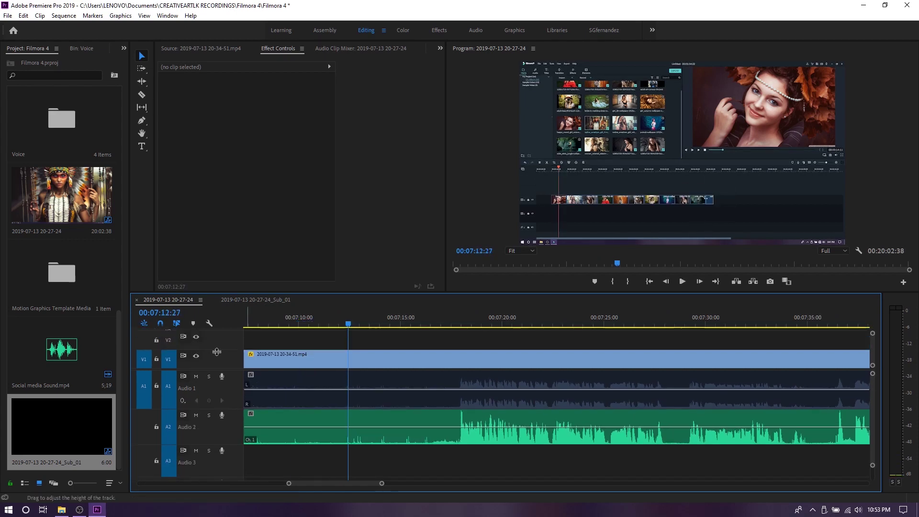
Step: Place the Sub_01 subscribe overlay around 00:07:10 and shrink the tracks to fit
left_click_drag(61, 349, 308, 460)
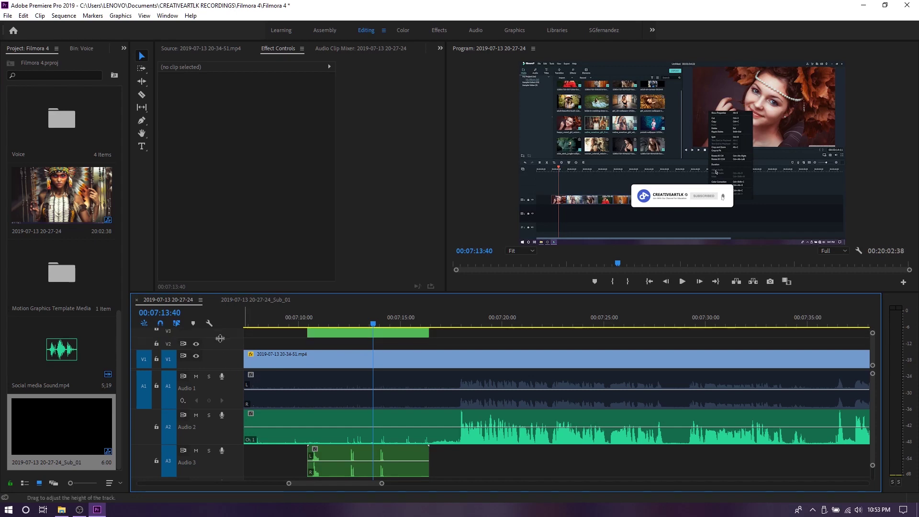
left_click_drag(220, 354, 225, 369)
left_click_drag(225, 408, 328, 387)
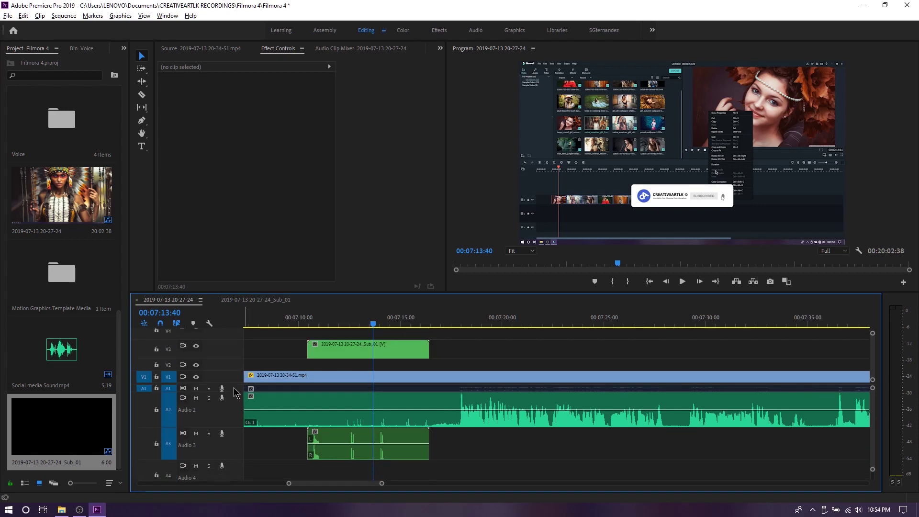
left_click_drag(230, 469, 234, 452)
key("space")
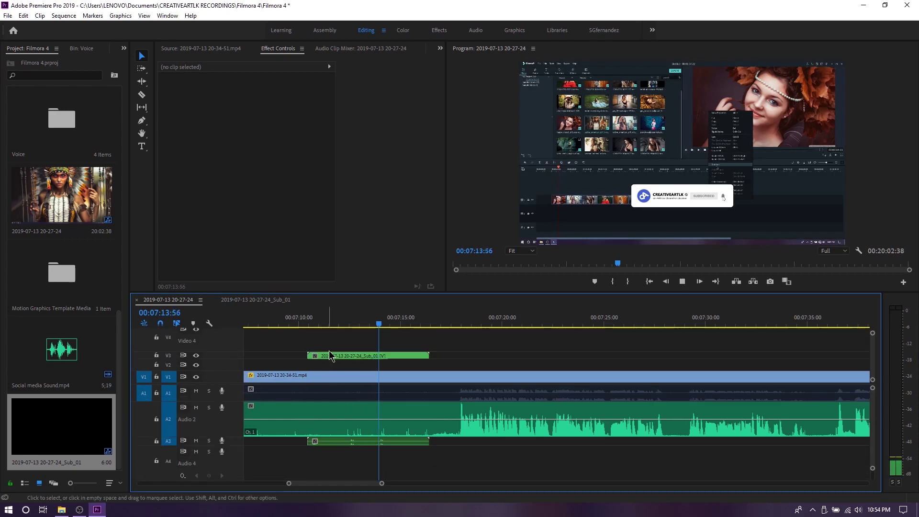
Step: Cut at the playhead and speed the preceding section up to 300%
scroll(364, 397, "up", 5)
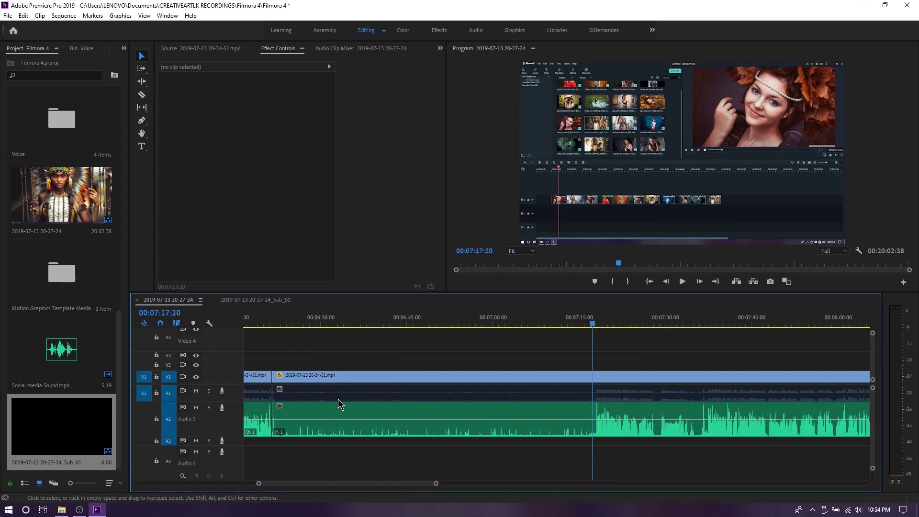
left_click(625, 322)
key("ctrl+k")
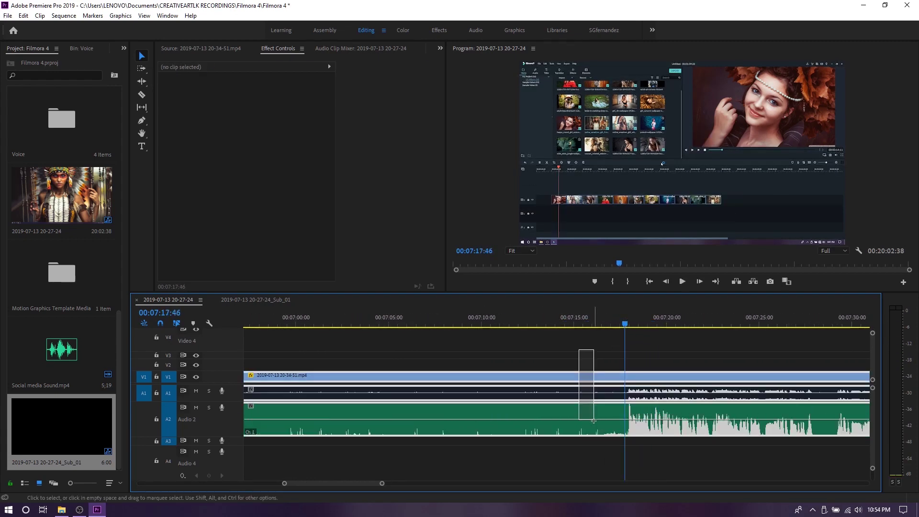
left_click(575, 376)
right_click(479, 376)
left_click(544, 308)
type("300")
key("Return")
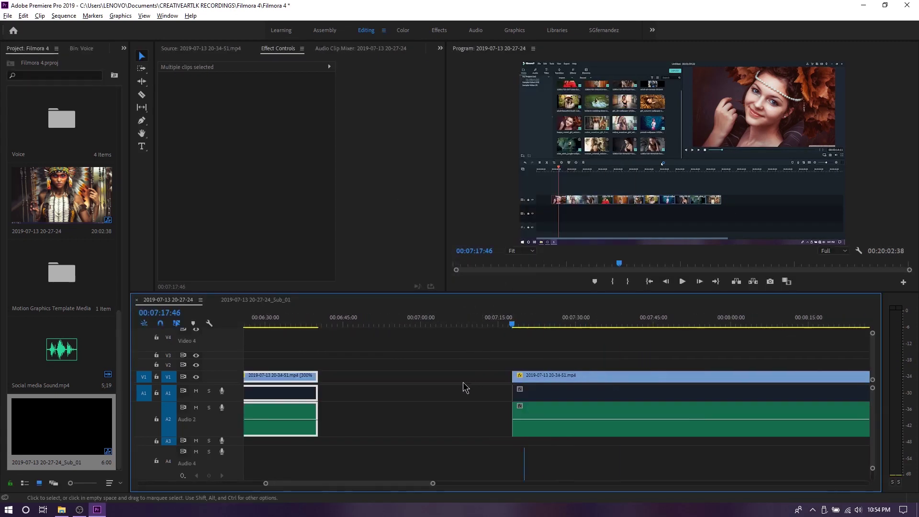
Step: Close the gap left by the sped-up section and play it back from about 00:06:33
scroll(463, 382, "down", 3)
left_click(431, 419)
key("Delete")
right_click(335, 402)
key("Escape")
left_click(422, 320)
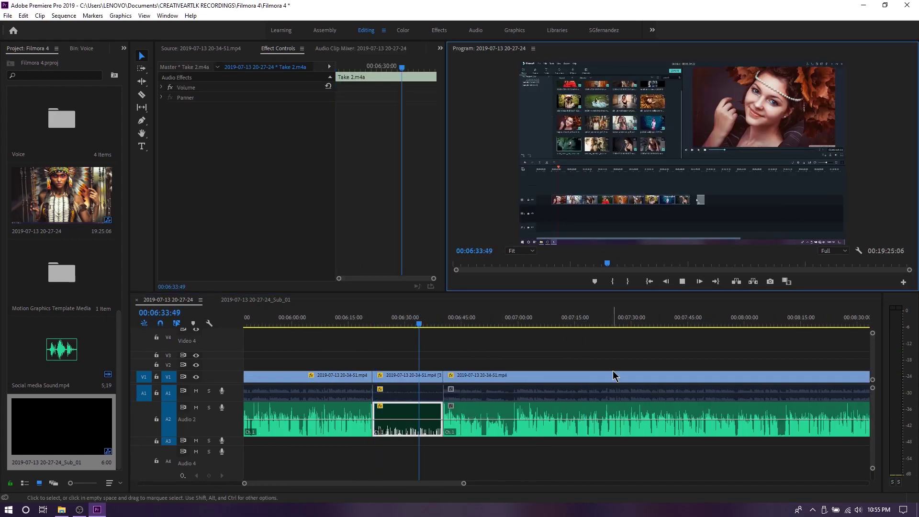
key("space")
key("=")
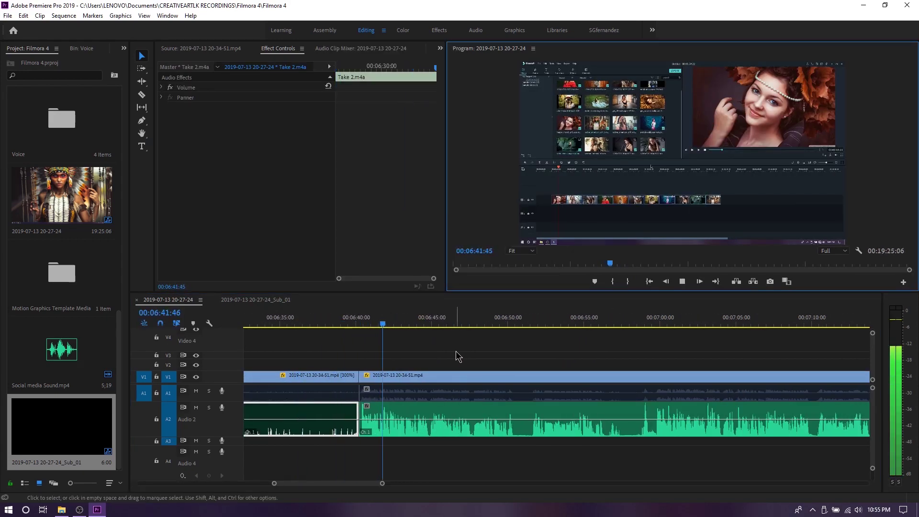
Step: Place the Sub_01 subscribe overlay on V3 near 00:07:00 and save the project
mouse_move(61, 426)
left_mouse_down()
mouse_move(448, 358)
mouse_move(647, 359)
left_mouse_up()
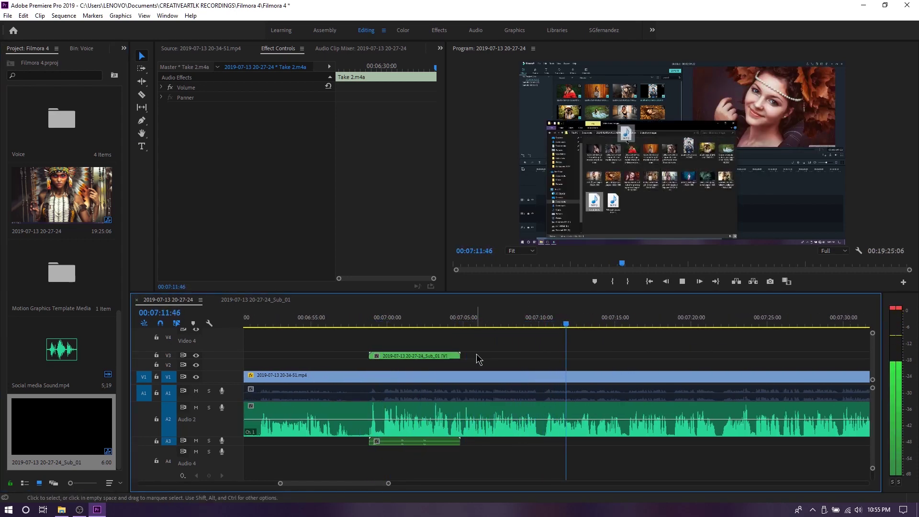
key("ctrl+s")
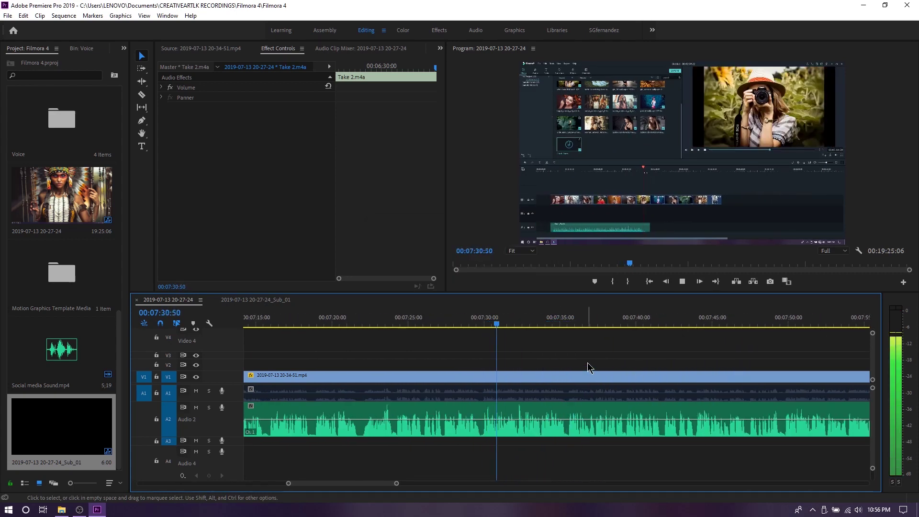
key("ctrl+s")
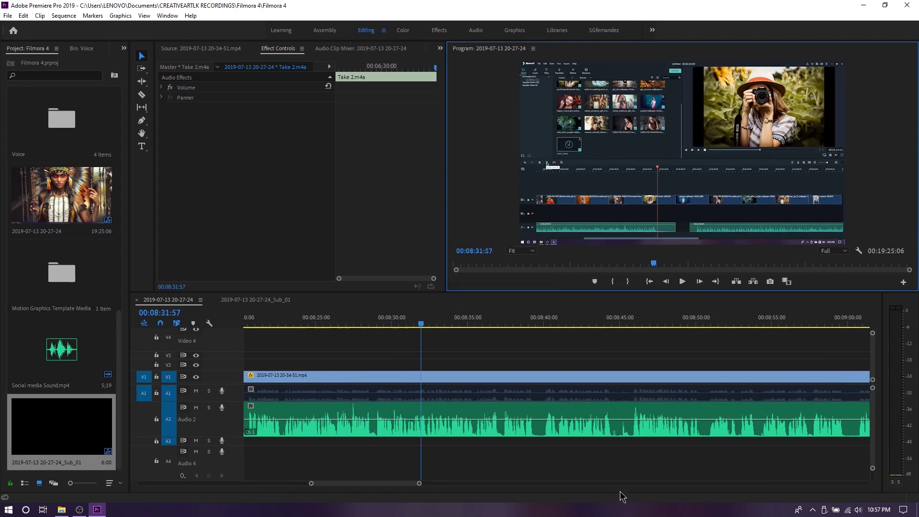
Step: Keyframe Scale and Position near 08:32, zooming the screen recording to 218%
left_click(431, 322)
left_click(381, 376)
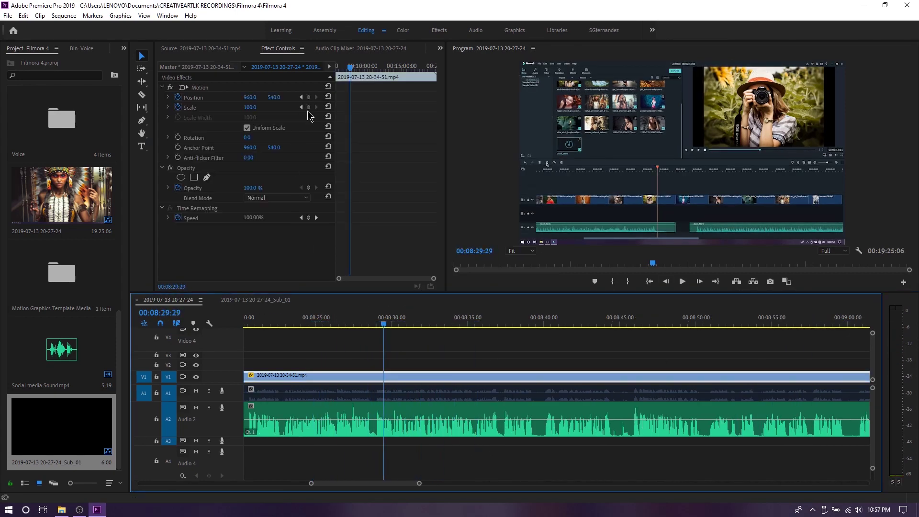
left_click(316, 97)
left_click_drag(251, 107, 579, 179)
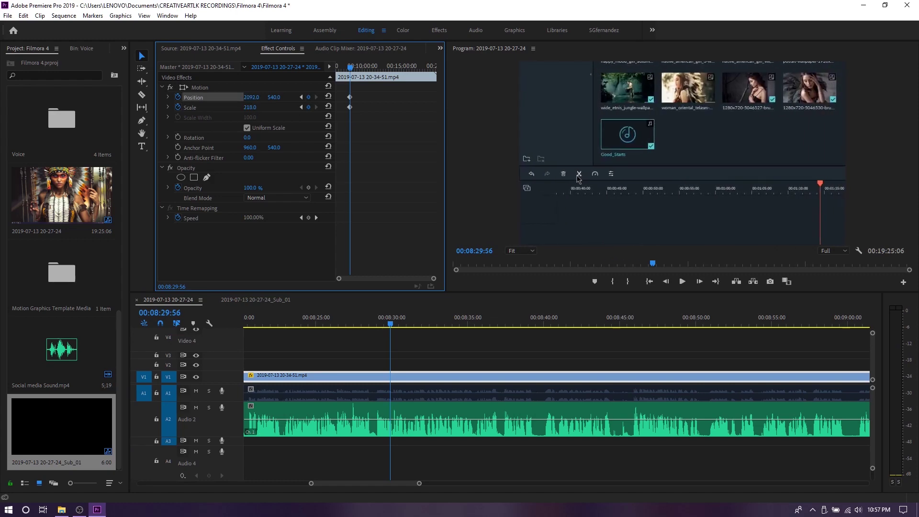
Step: Play back the zoomed edit and save the project
key("space")
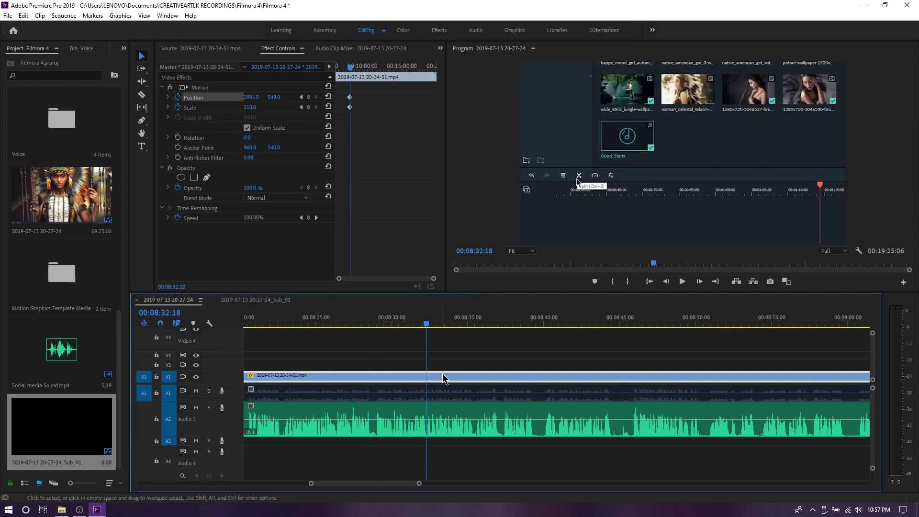
left_click(310, 104)
key("space")
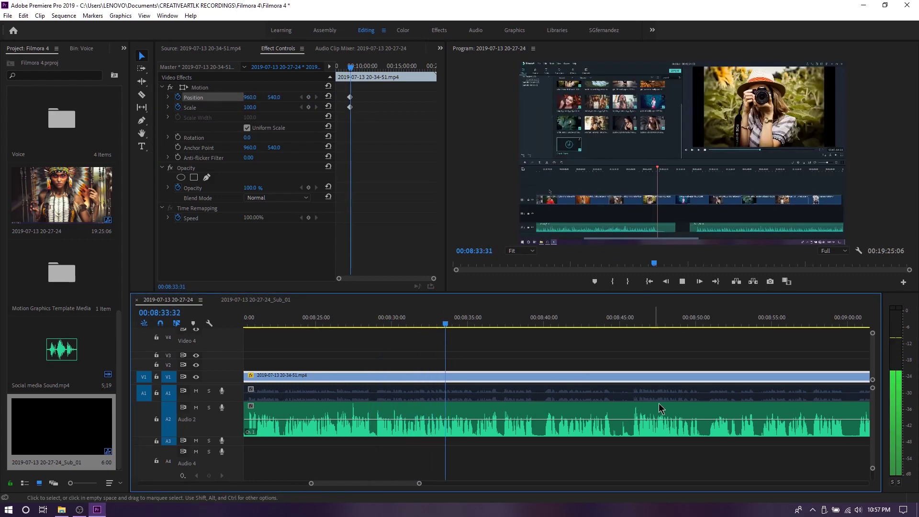
key("ctrl+s")
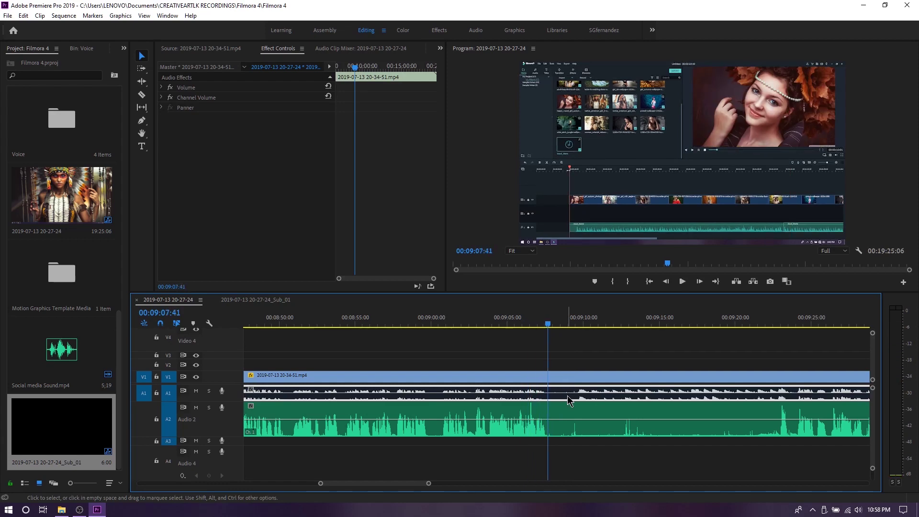
Step: Cut the A1 and A2 audio at 09:07:41 and enable the recording's audio piece after the cut
left_click(605, 421, "shift")
key("ctrl+k")
key("space")
left_click(541, 395)
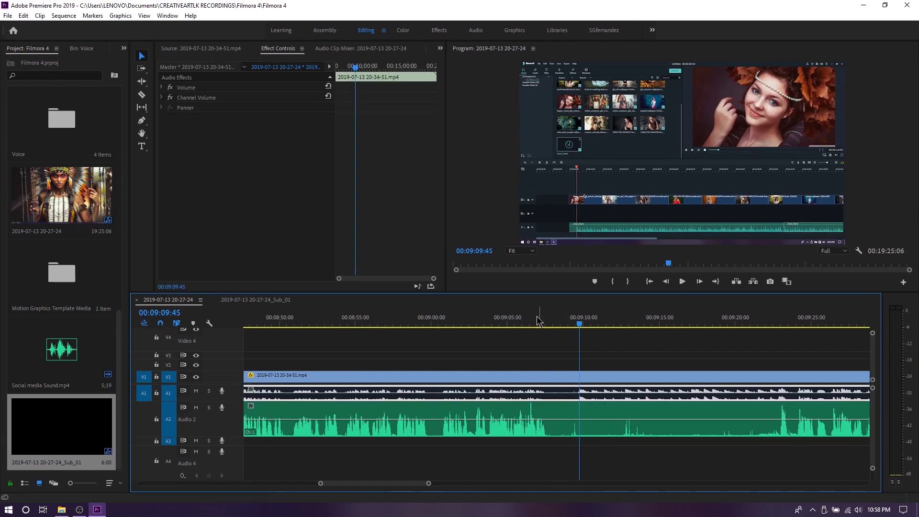
right_click(550, 389)
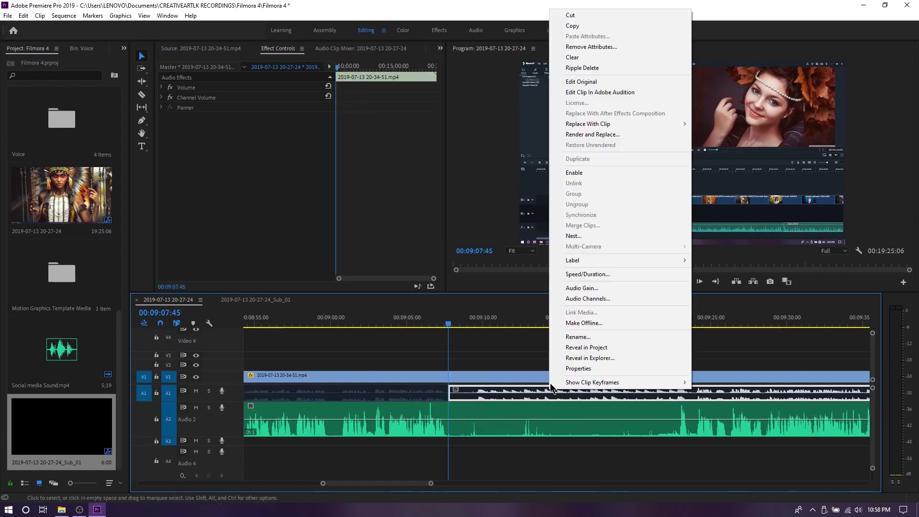
left_click(594, 173)
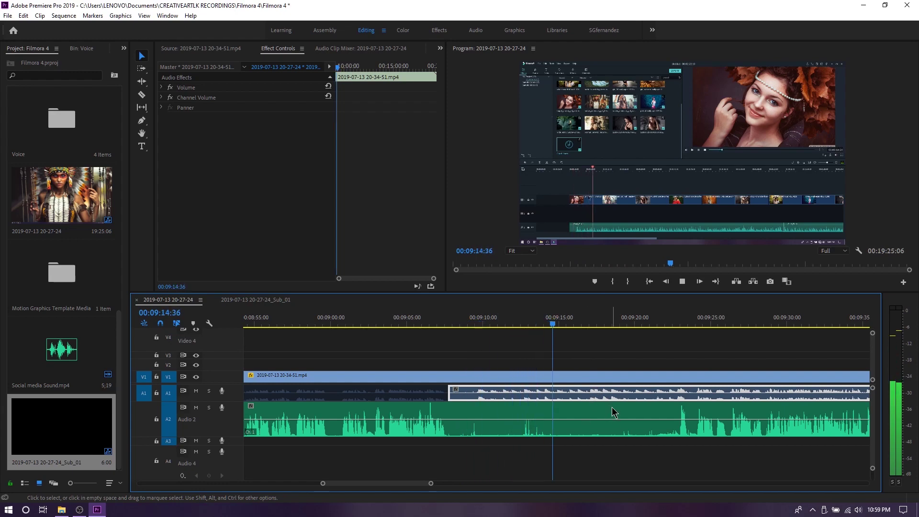
key("space")
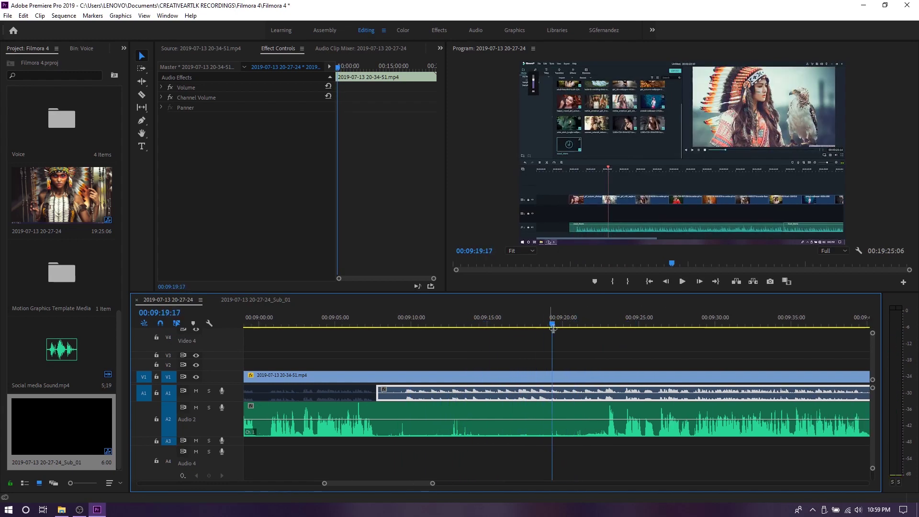
Step: Undo an accidental split of all tracks and play on to the voiceover pause near 09:21
key("ctrl+k")
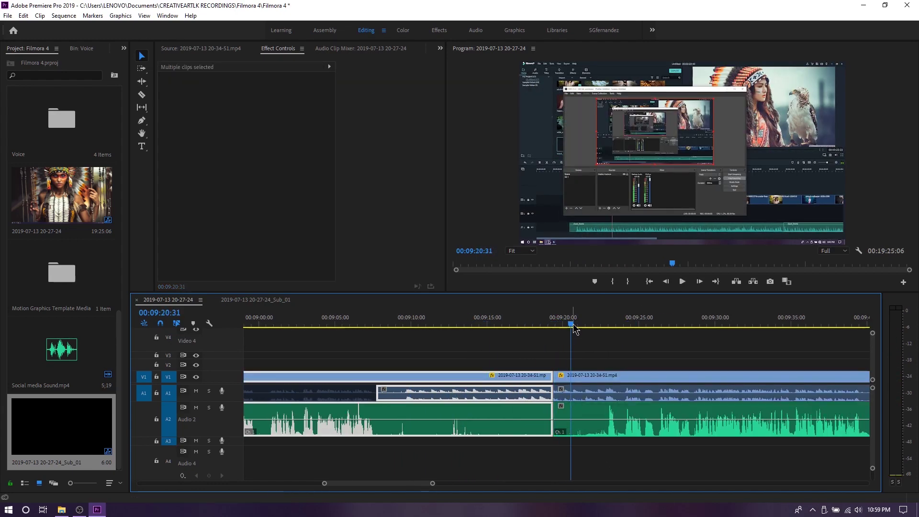
key("space")
key("ctrl+z")
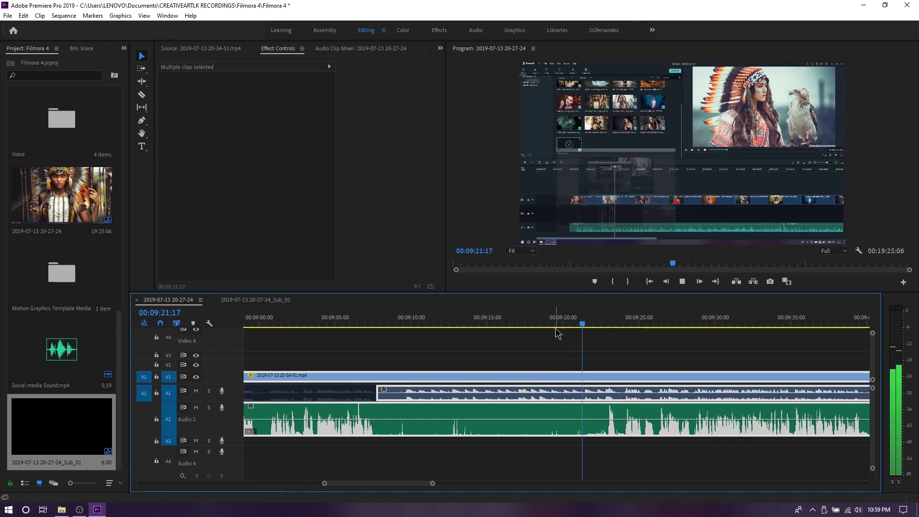
key("space")
key("alt+space")
left_click(657, 367)
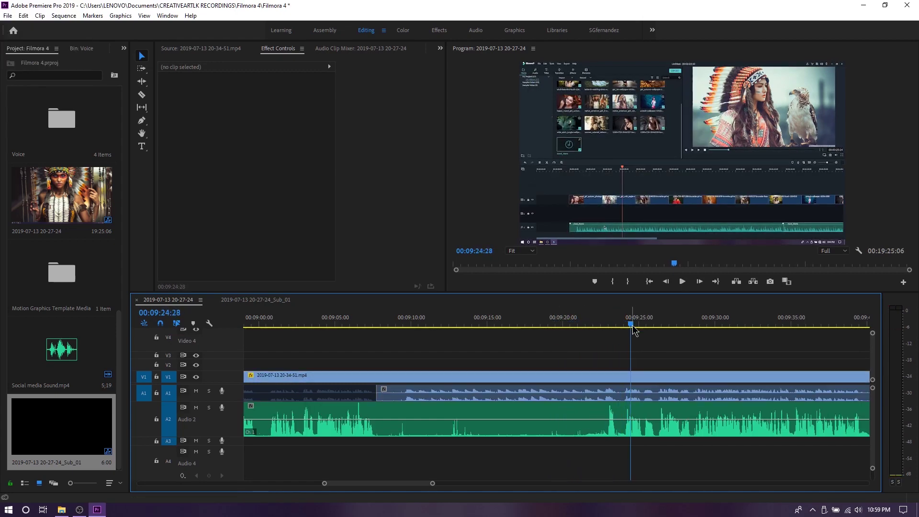
key("space")
Step: Cut the audio at 09:22:49 and the A2 voiceover at 09:23:59
key("ctrl+k")
left_click(569, 401)
key("equal")
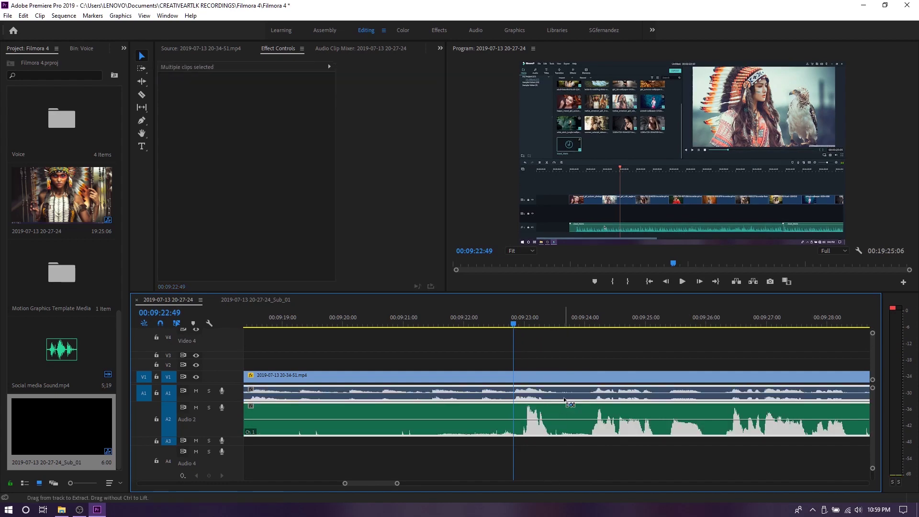
right_click(569, 401)
left_click(556, 306)
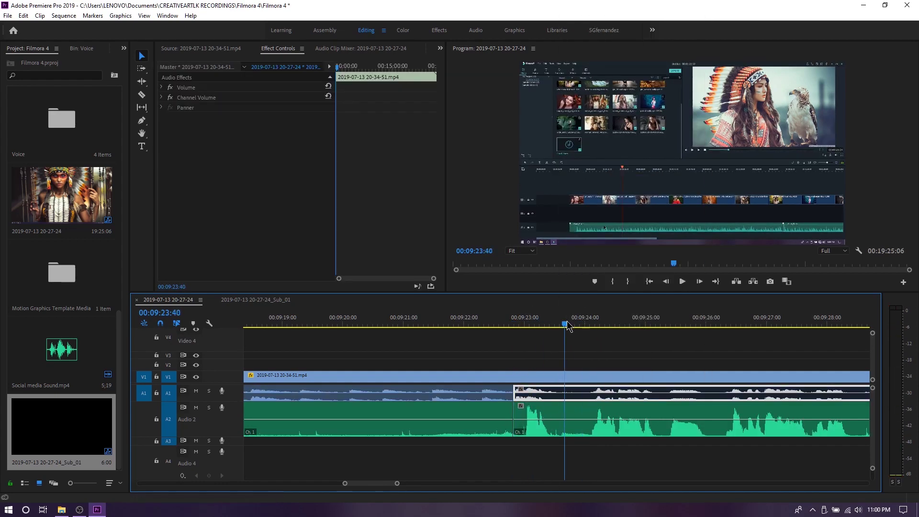
left_click_drag(567, 326, 584, 324)
left_click(562, 416)
key("ctrl+k")
key("l")
key("l")
key("l")
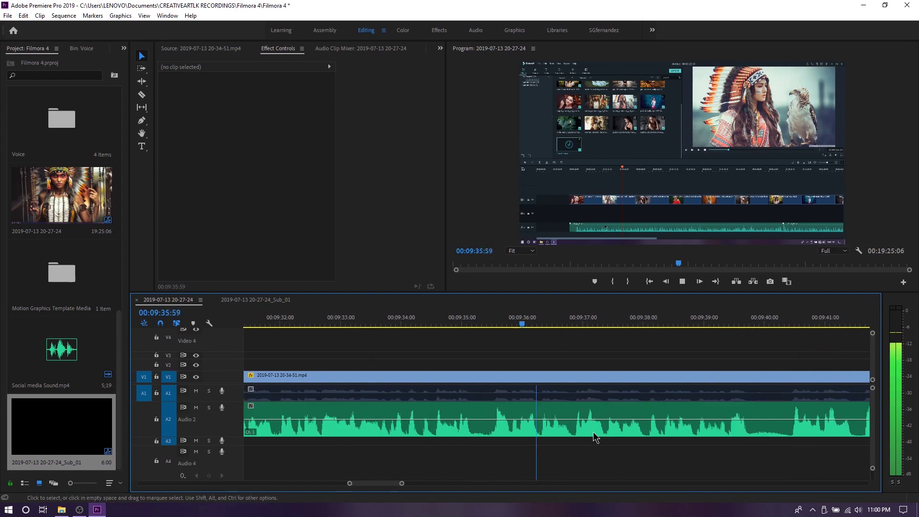
left_click(621, 380)
Step: At 09:41, keyframe Position and Scale, zooming to 216% on Filmora's media grid
key("k")
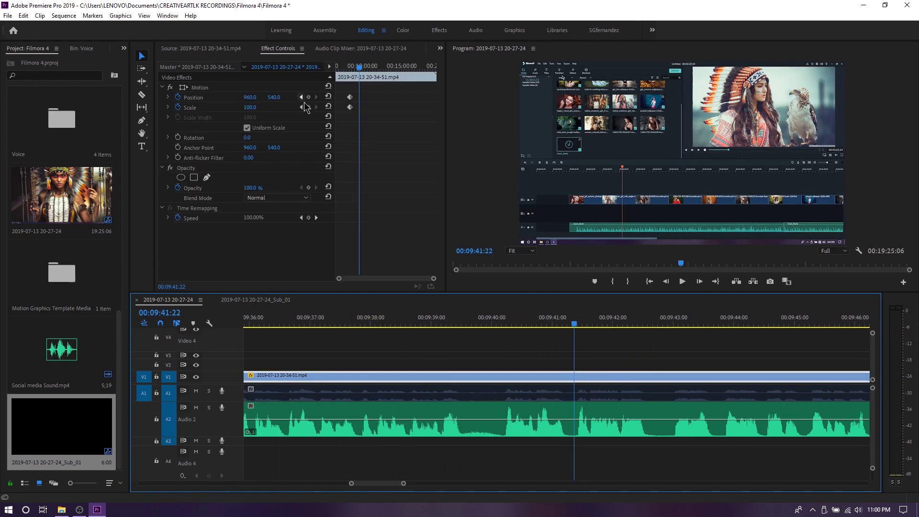
left_click(309, 107)
left_click(309, 97)
mouse_move(250, 107)
left_mouse_down()
mouse_move(288, 107)
mouse_move(282, 96)
left_mouse_up()
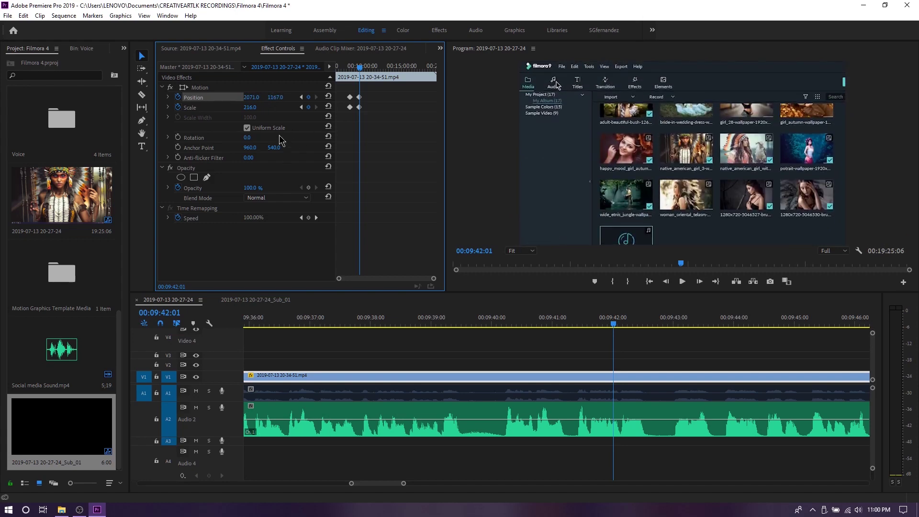
Step: Return the frame to 100% scale at 960,540 by 09:52 and save the project
left_click(625, 297)
key("space")
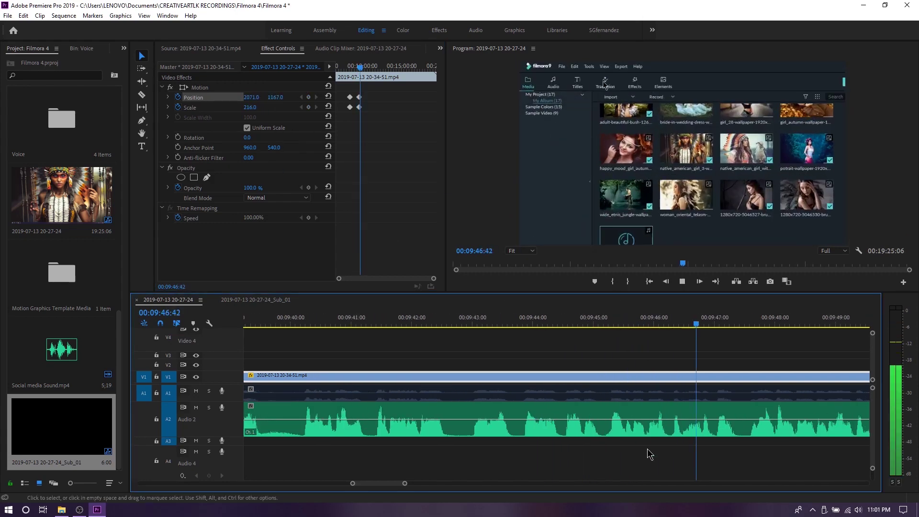
left_click(308, 106)
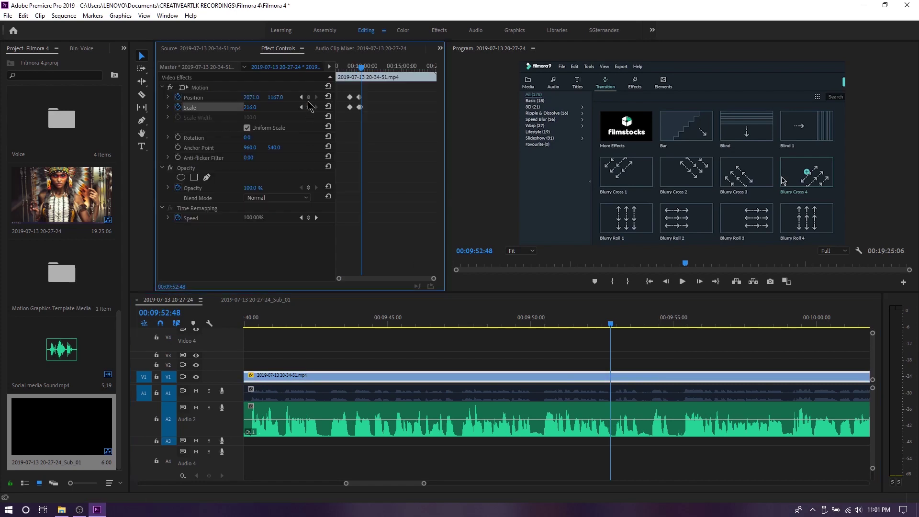
key("ctrl+z")
key("ctrl+z")
key("ctrl+z")
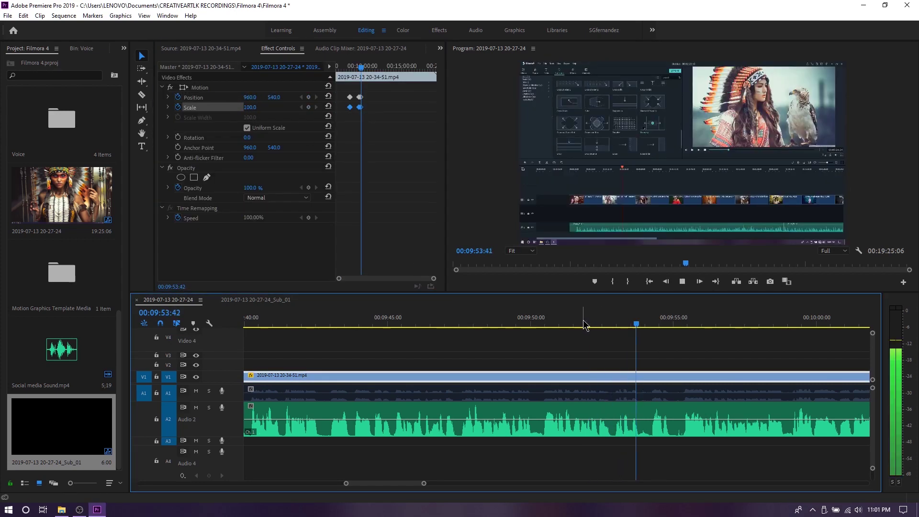
left_click(677, 363)
key("space")
key("ctrl+s")
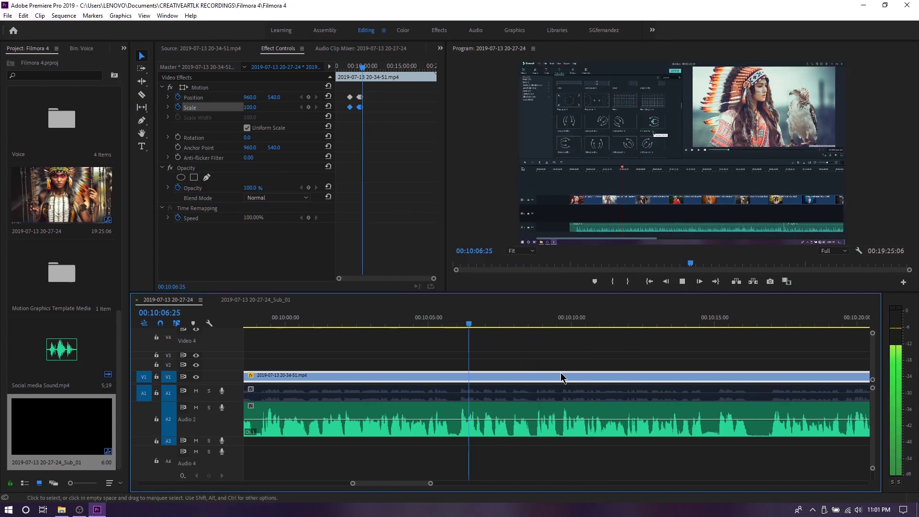
double_click(61, 272)
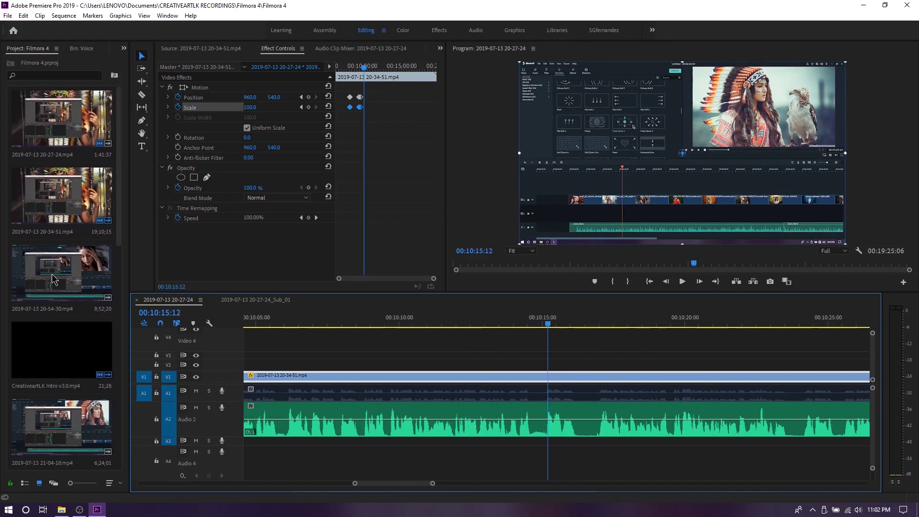
double_click(52, 274)
left_click(513, 365)
key("j")
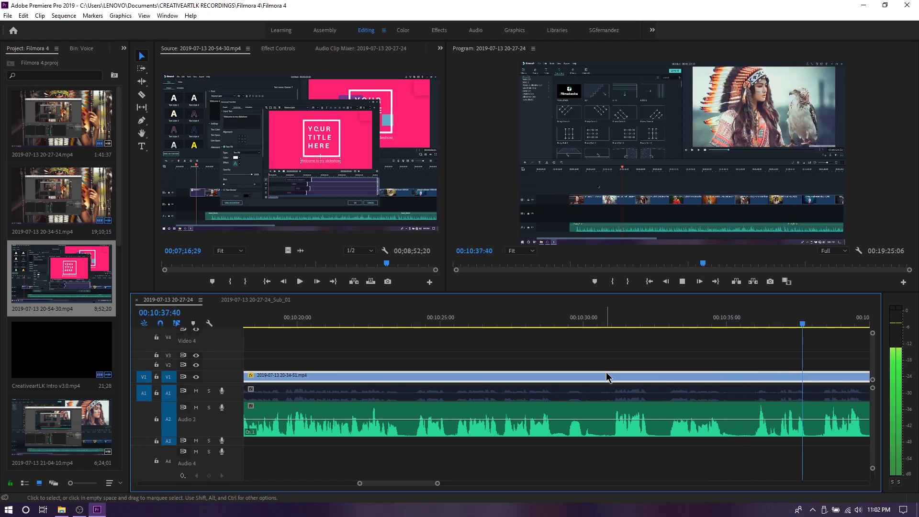
key("j")
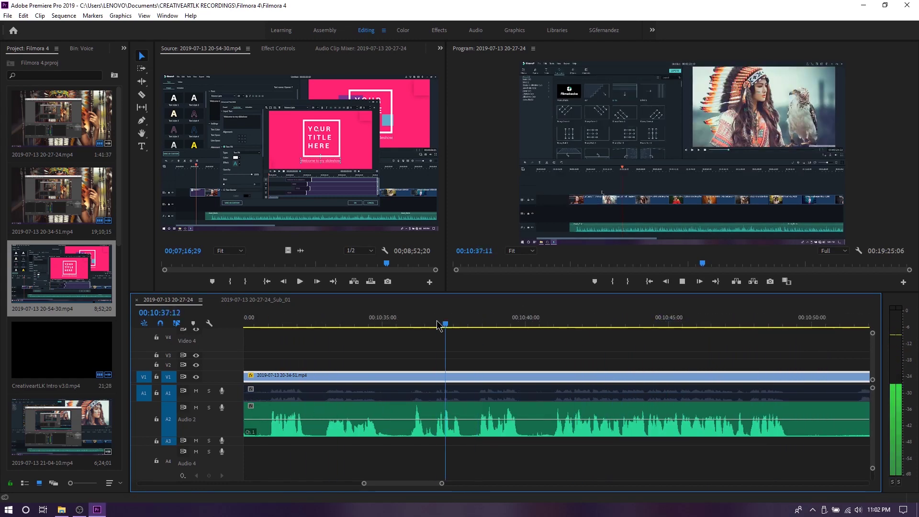
key("l")
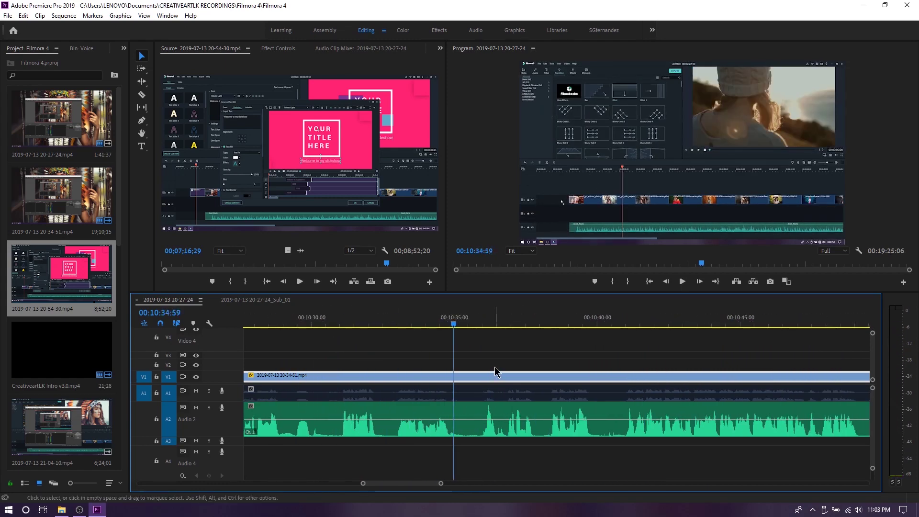
key("ctrl+k")
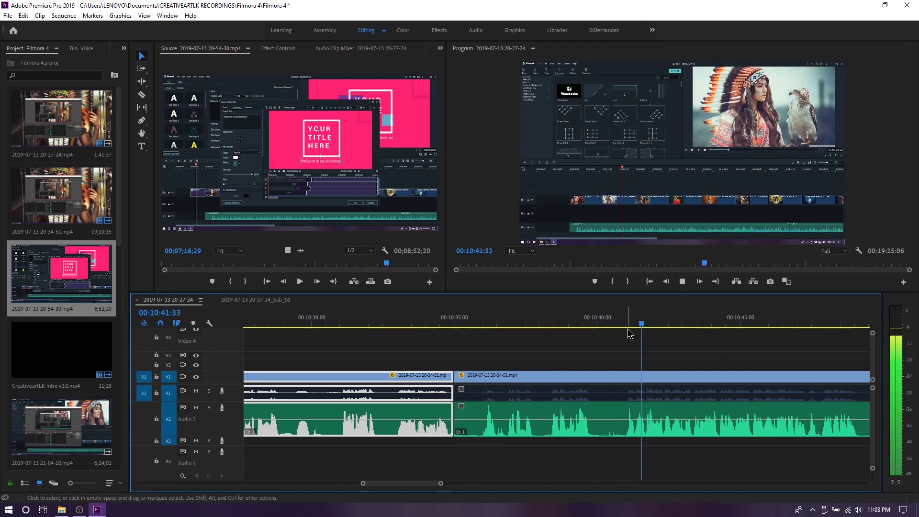
Step: Trim the start of the clip after the 10:35 split so no gap remains
left_click(628, 329)
key("=")
left_click_drag(608, 347, 530, 444)
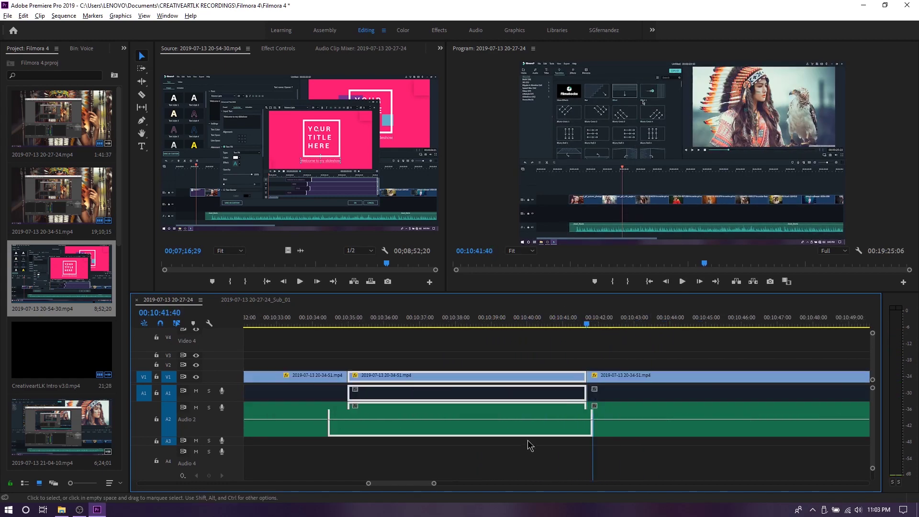
key("minus")
left_click(381, 330)
left_click_drag(381, 330, 398, 329)
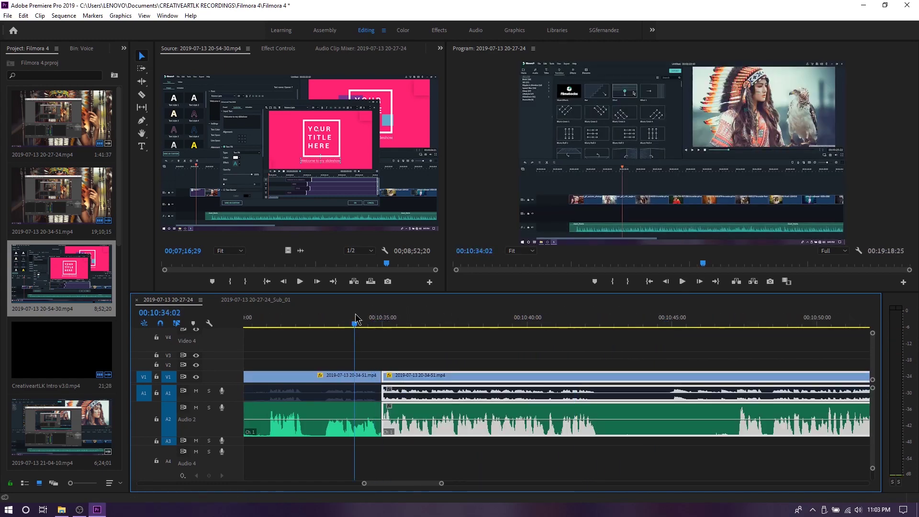
mouse_move(382, 400)
left_mouse_down()
mouse_move(433, 399)
mouse_move(383, 378)
left_mouse_up()
left_click(388, 330)
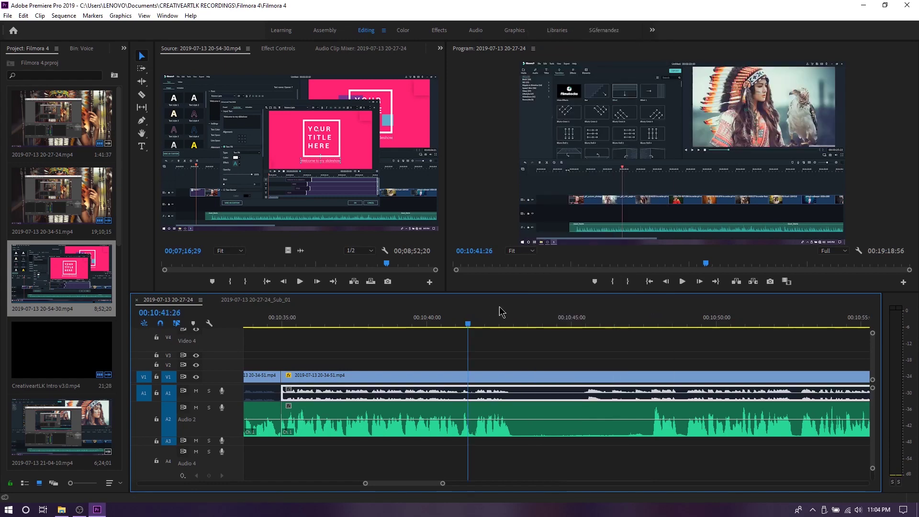
Step: Enable the recording's A1 audio after the cut, remove the A2 piece before 10:47:45, and save
left_click(606, 390)
right_click(601, 390)
left_click(623, 176)
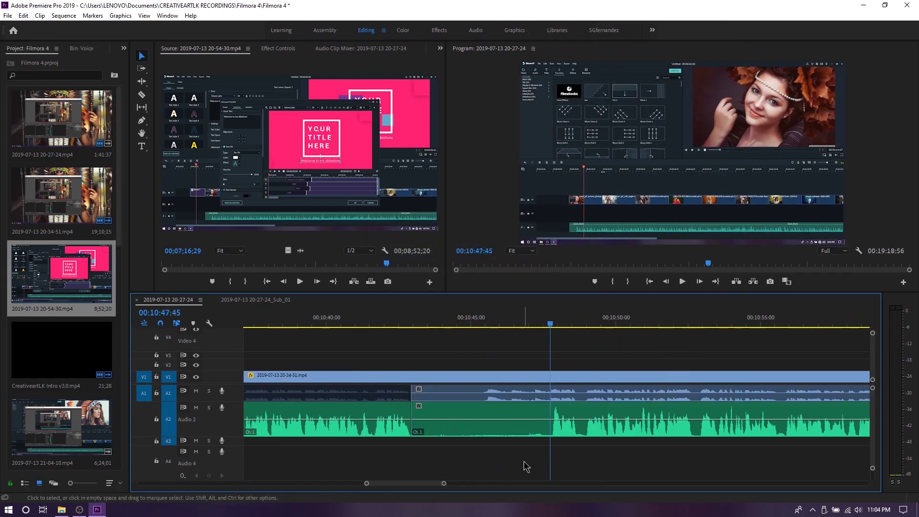
right_click(575, 391)
left_click(589, 311)
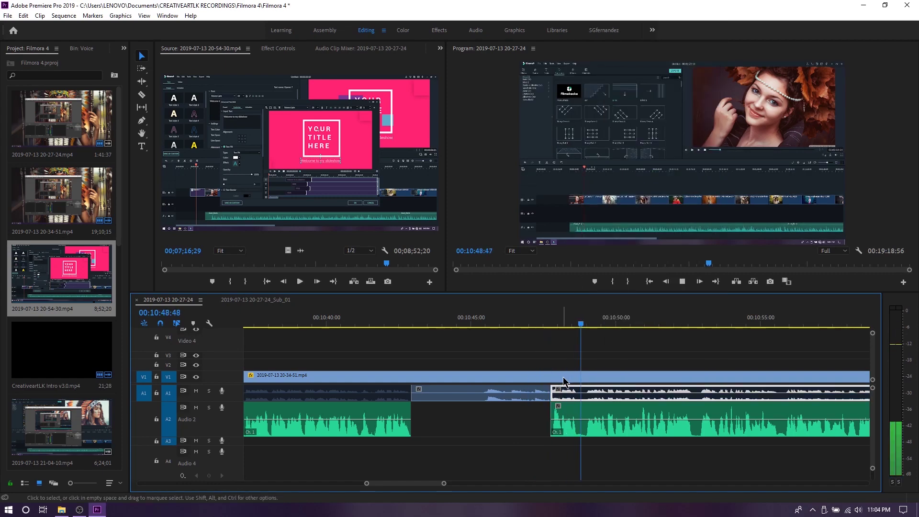
key("ctrl+s")
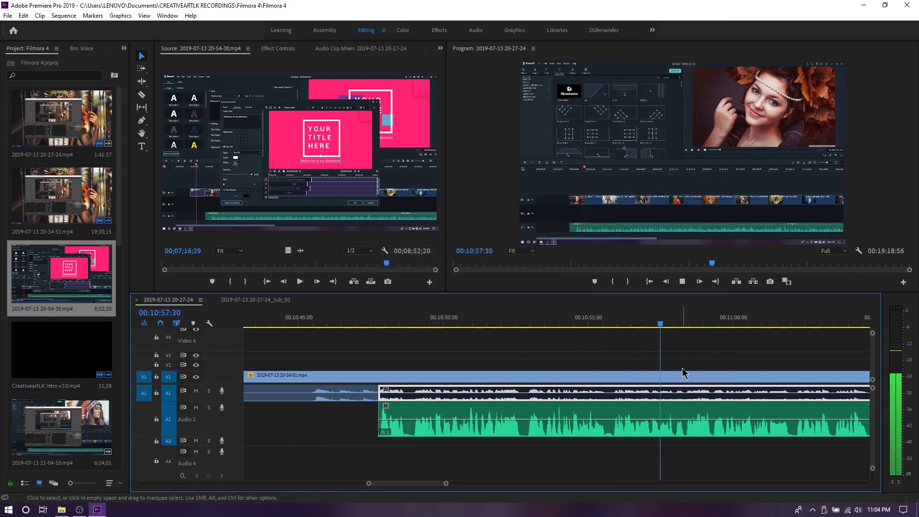
Step: Cut the A1 and A2 audio and disable the section between the two cuts
key("ctrl+k")
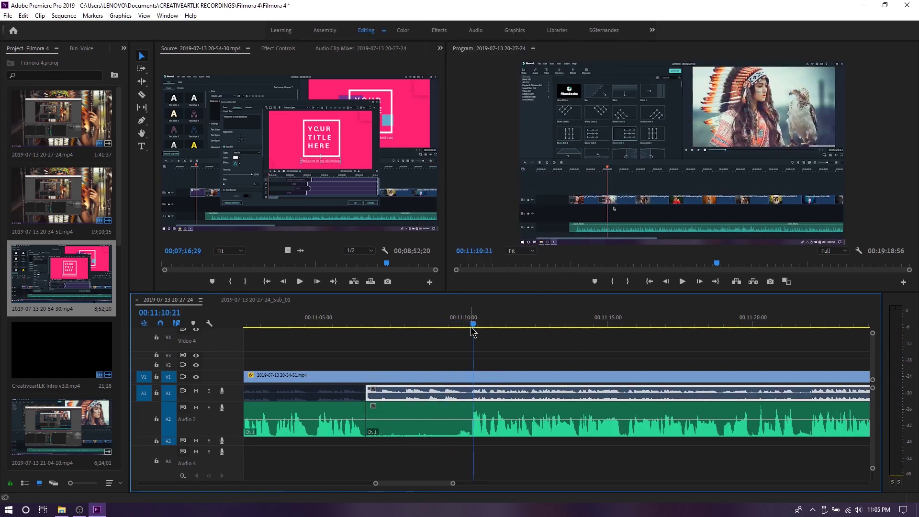
left_click_drag(456, 452, 465, 408)
right_click(439, 417)
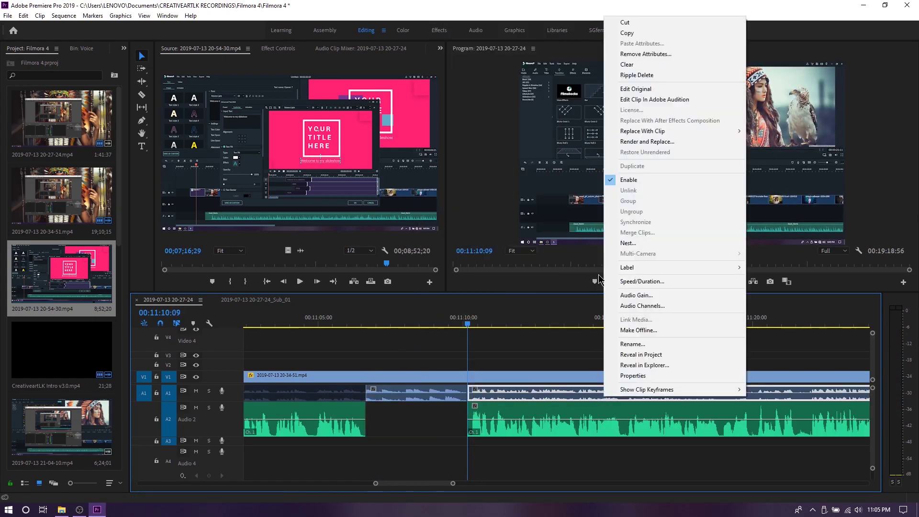
left_click(646, 181)
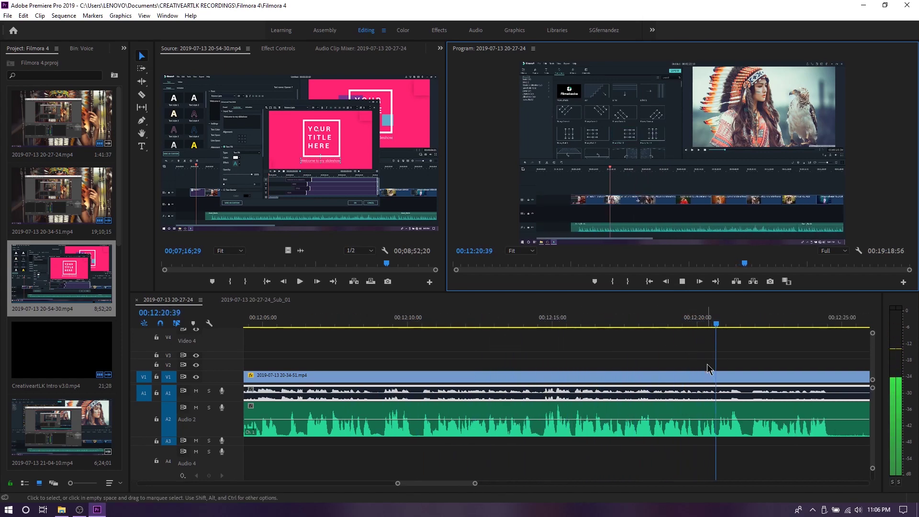
Step: Split the clips at about 12:25 and 13:03
left_click(641, 434)
key("ctrl+k")
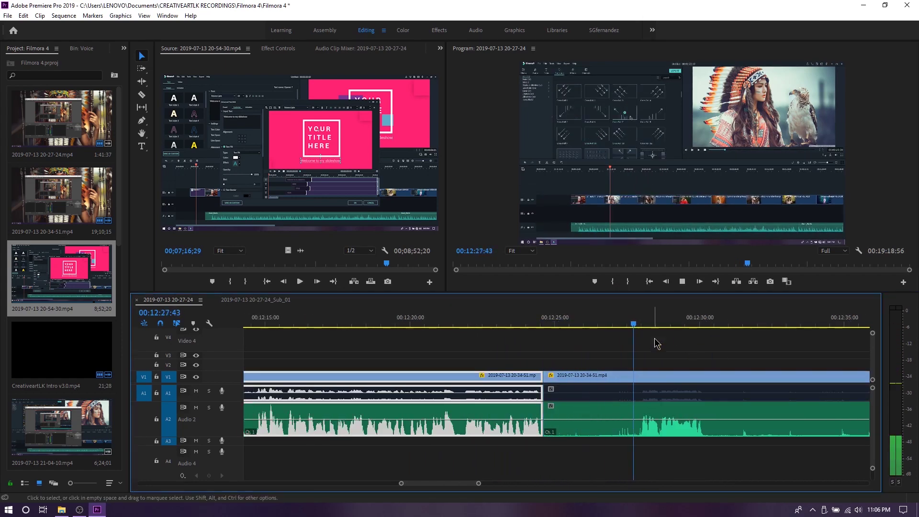
key("minus")
key("minus")
key("space")
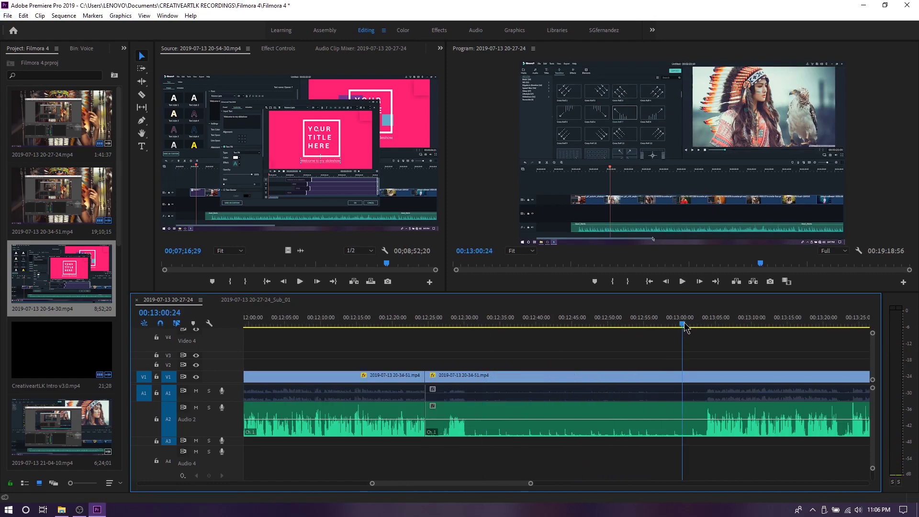
left_click_drag(686, 328, 707, 329)
key("equal")
Step: Set the stretch between the 12:25 and 13:03 cuts to 300% speed
left_click_drag(646, 467, 558, 368)
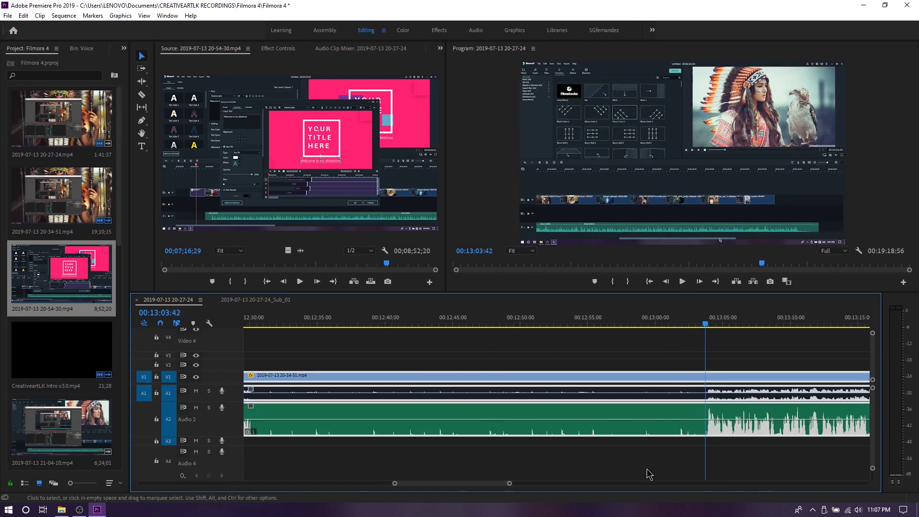
right_click(562, 376)
left_click(579, 304)
type("300")
key("Return")
key("minus")
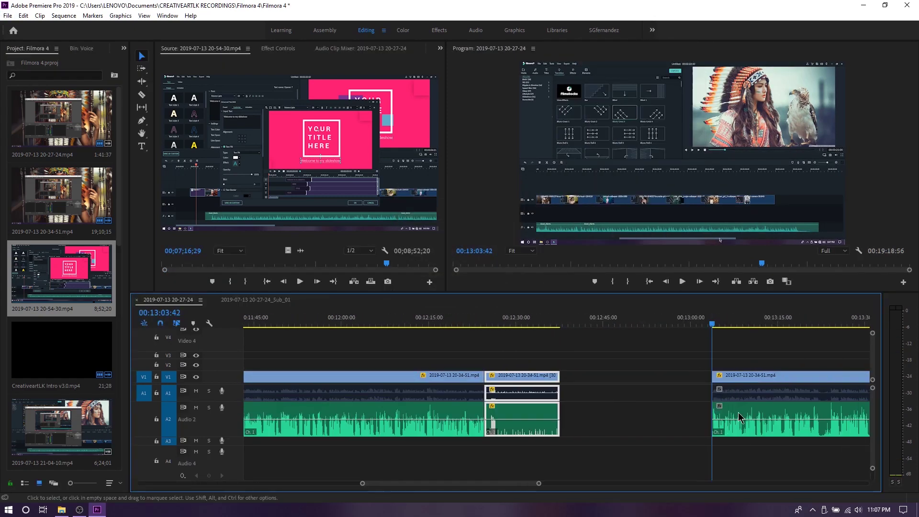
Step: Move the following clip left to close the gap after the sped-up stretch
left_click_drag(740, 418, 589, 417)
left_click(492, 326)
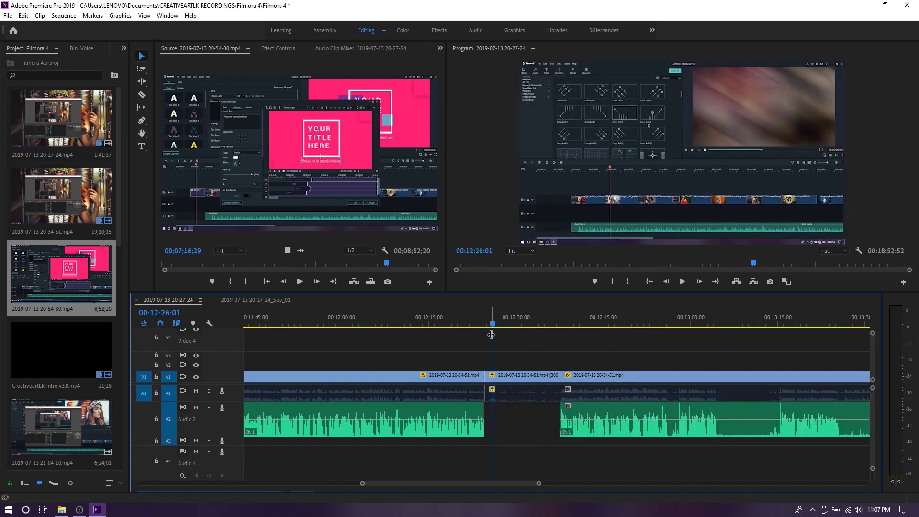
right_click(487, 427)
key("Escape")
key("space")
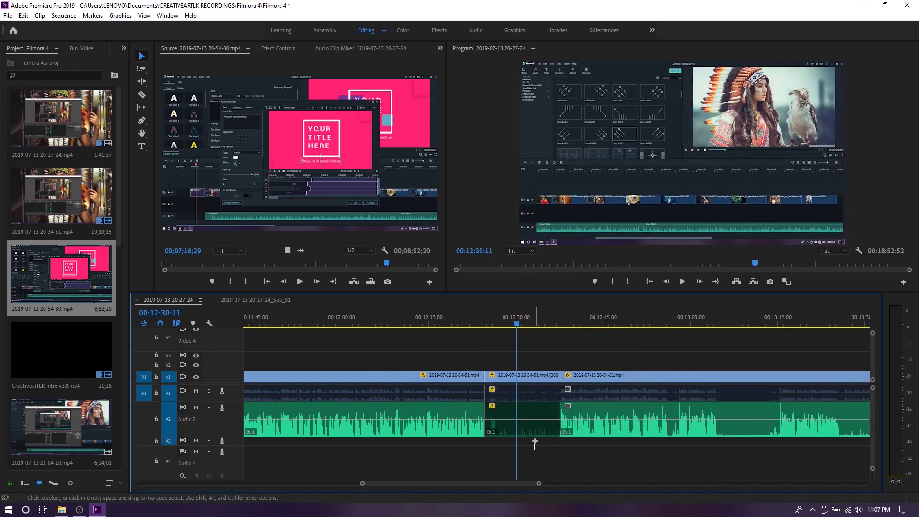
Step: Raise the sped-up clip to 400% speed and review it
right_click(535, 431)
left_click(580, 303)
type("400")
key("Return")
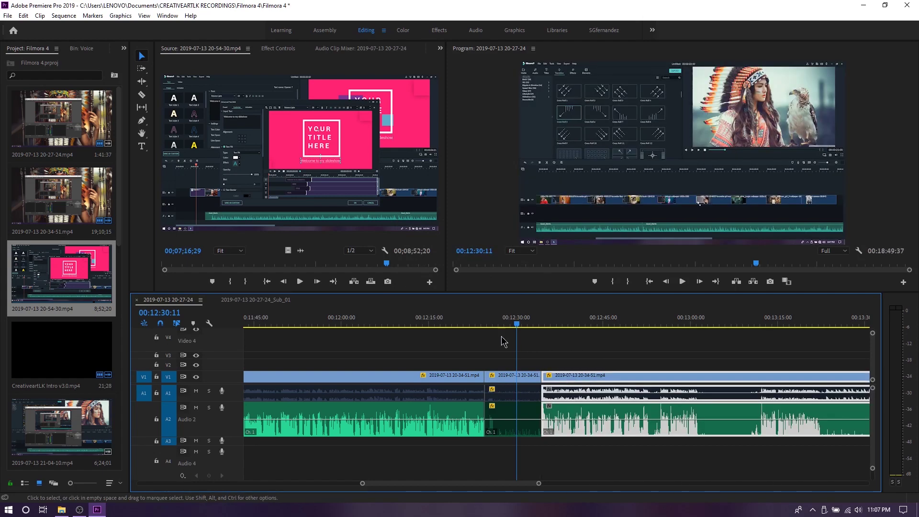
key("l")
key("l")
key("l")
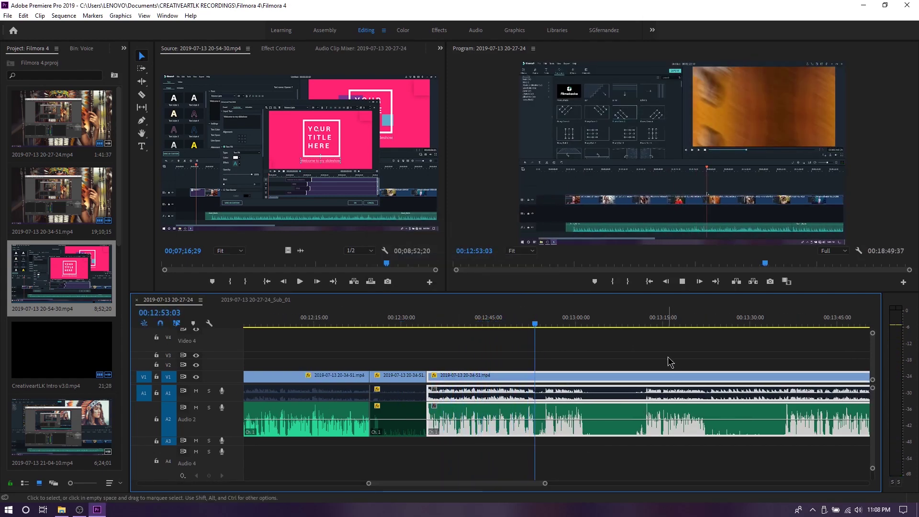
key("=")
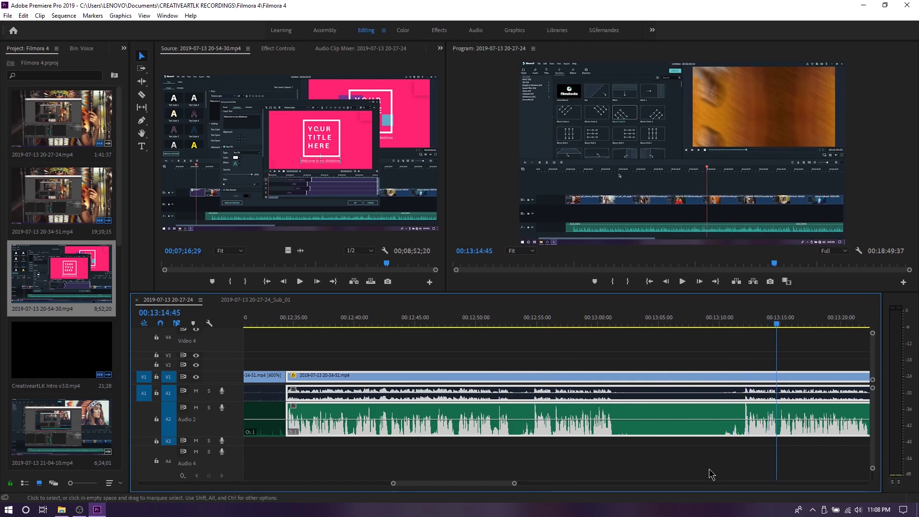
key("j")
key("j")
key("j")
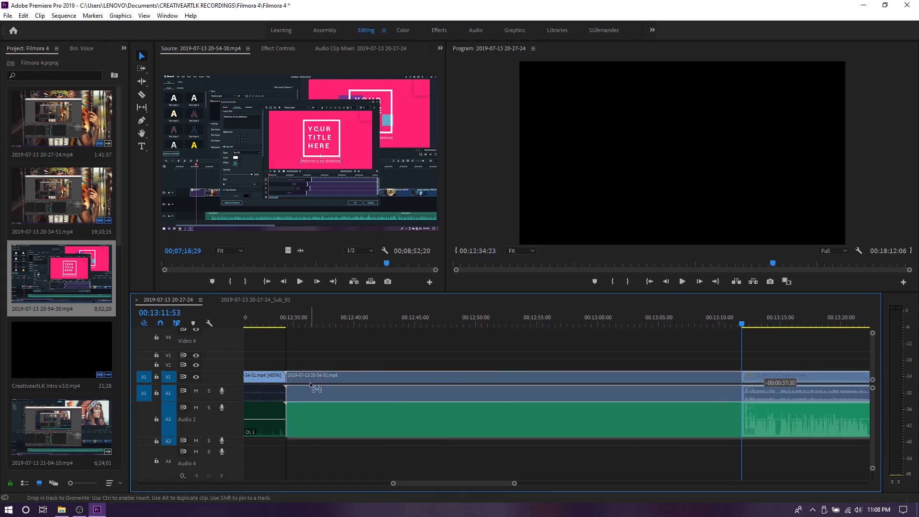
key("l")
key("l")
key("l")
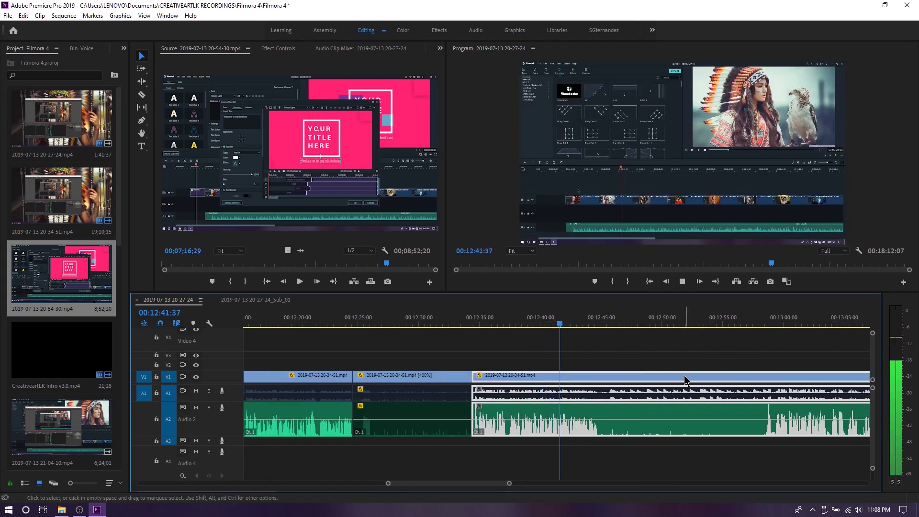
Step: Split the audio at 12:45:02 and 12:58:27 and disable the voiceover section between them
left_click(766, 324)
left_click(556, 321)
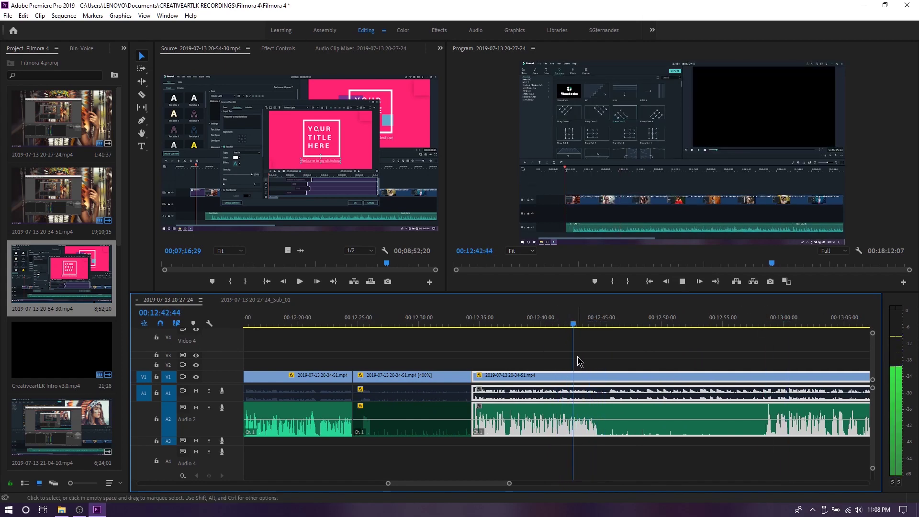
key("k")
key("ctrl+k")
right_click(639, 444)
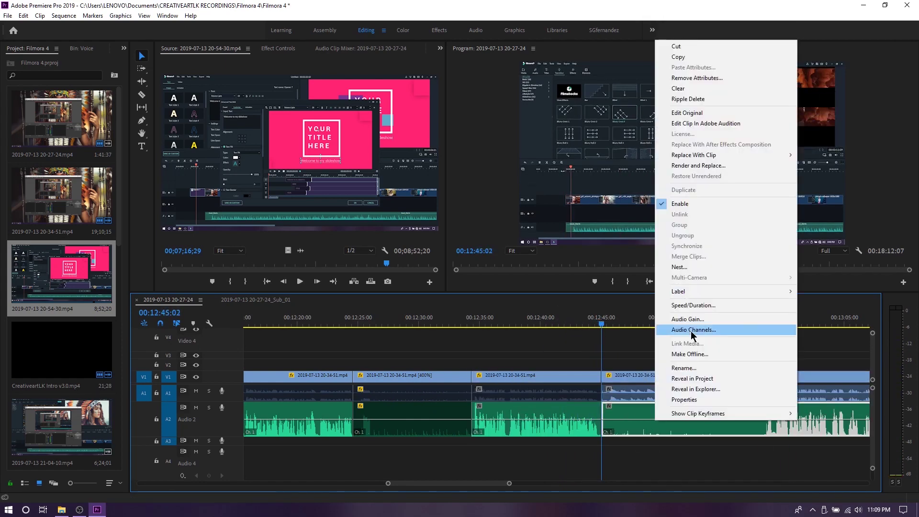
key("Escape")
key("space")
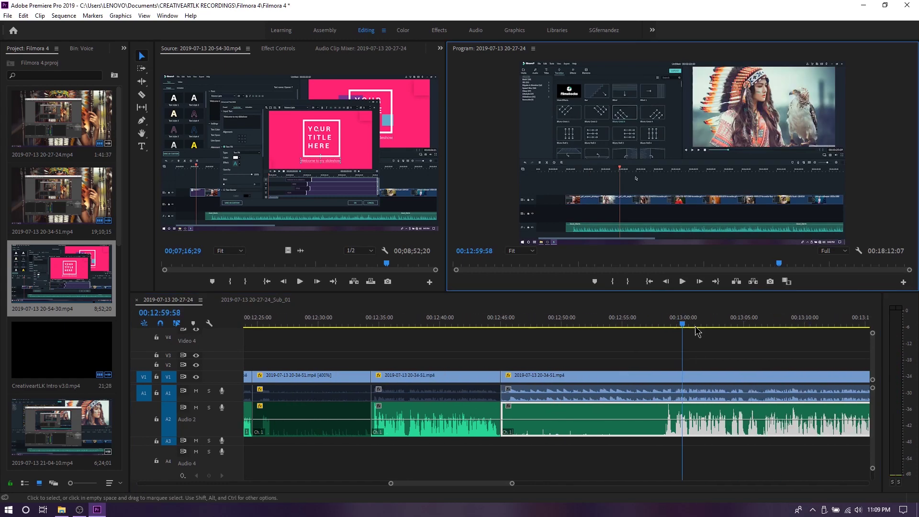
key("space")
key("ctrl+k")
right_click(642, 428)
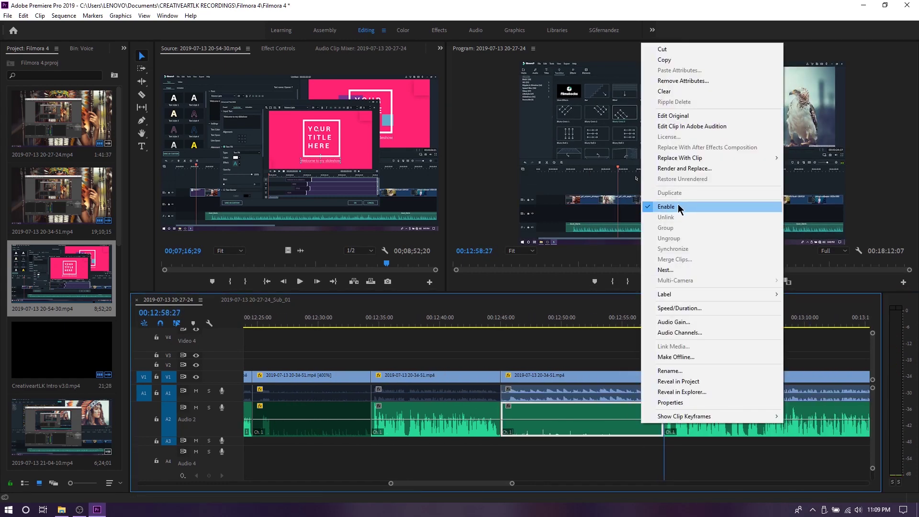
left_click(680, 206)
Step: Play on through the edit, save the project, and stop near 13:27
right_click(589, 420)
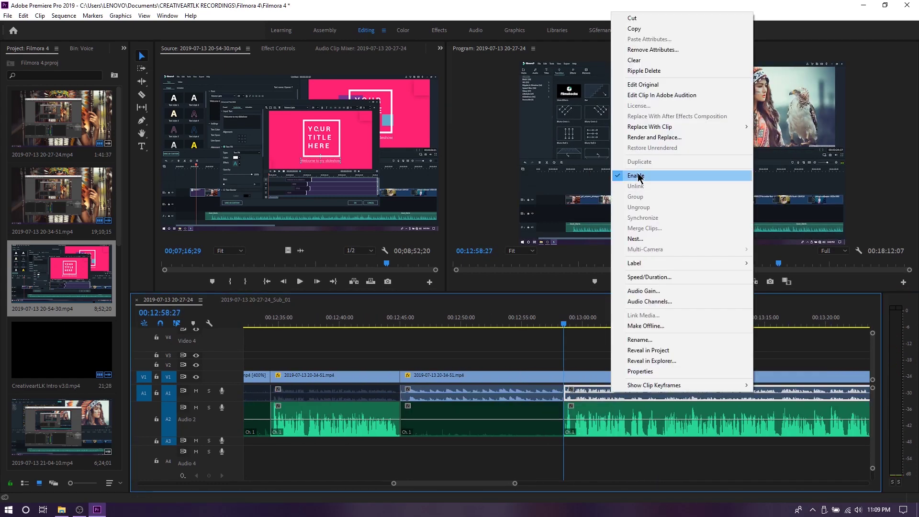
key("Escape")
key("space")
left_click(632, 217)
key("ctrl+s")
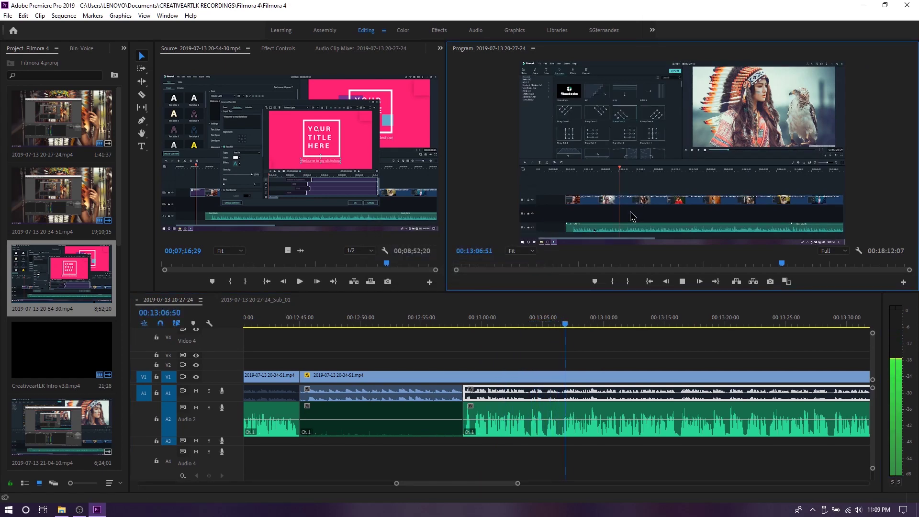
left_click(619, 381)
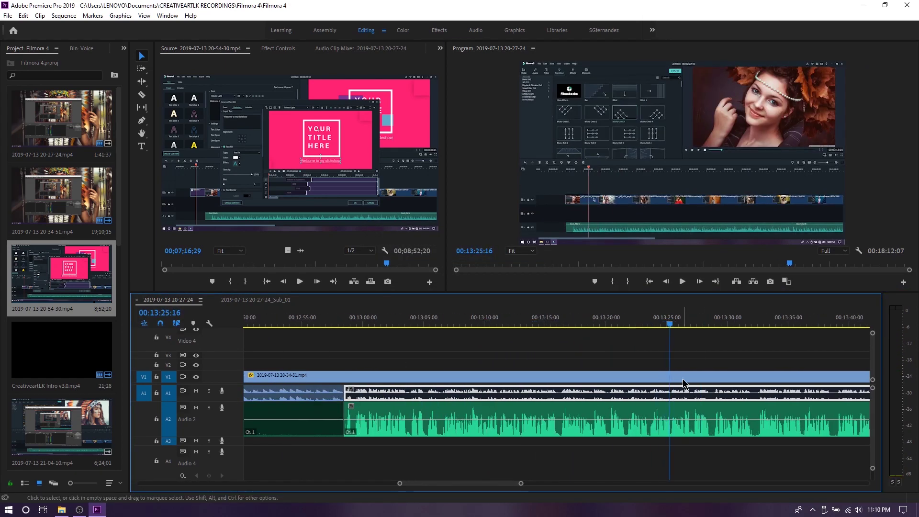
Step: Zoom the V1 recording to 194%, positioned on the editor's timeline area
left_click(619, 381)
left_click(279, 48)
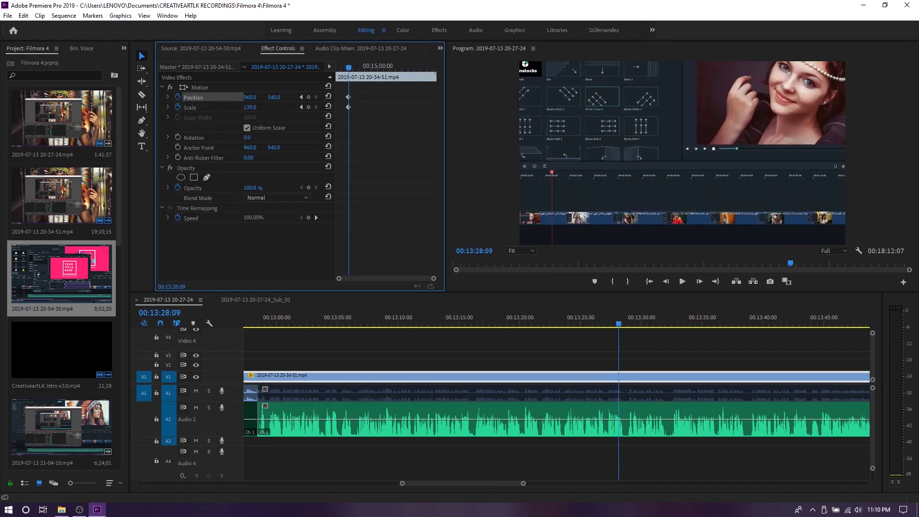
left_click_drag(535, 177, 590, 134)
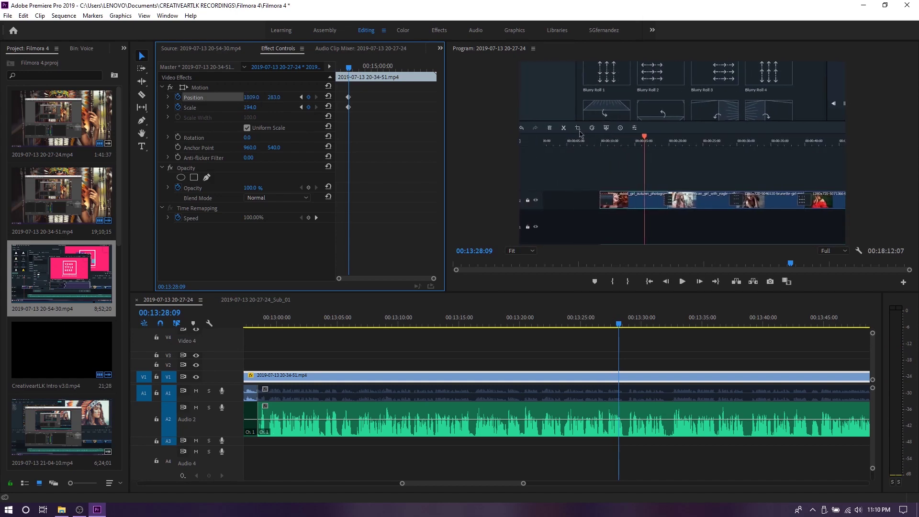
key("space")
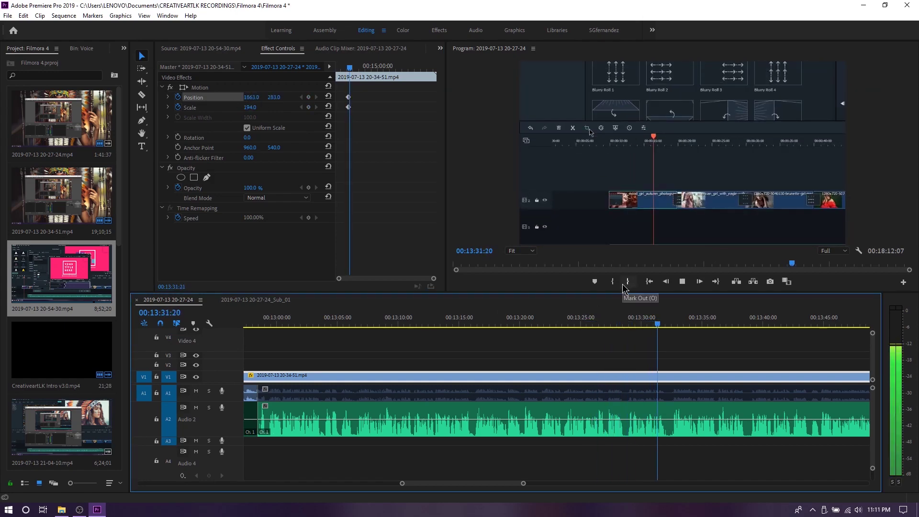
key("space")
Step: Reset Scale to 100 and Position to 960,540 to return to full frame
left_click(327, 121)
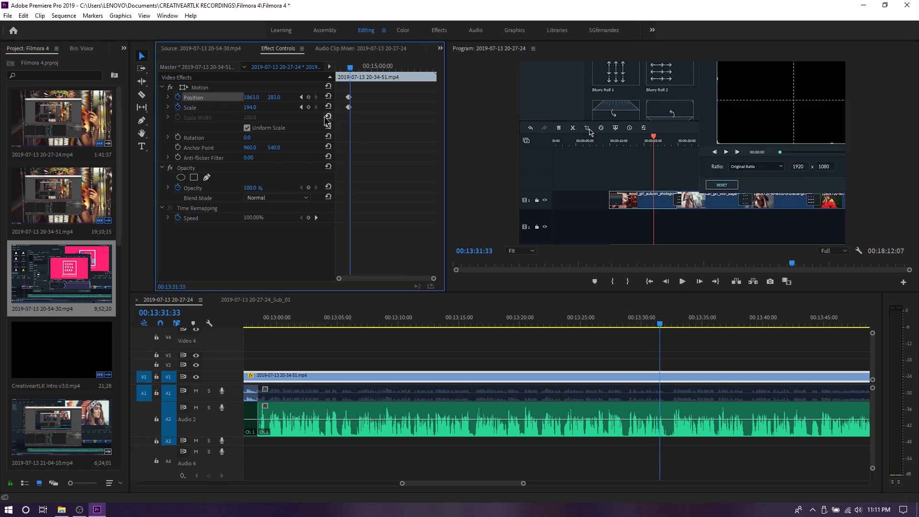
left_click(327, 109)
left_click_drag(719, 318, 514, 320)
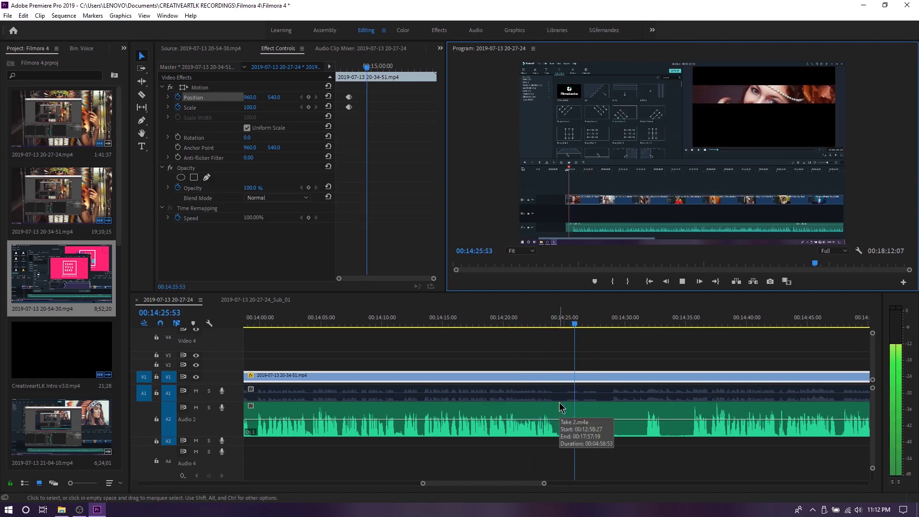
Step: Split the voiceover and recording audio around 14:25–14:27
left_click(620, 410)
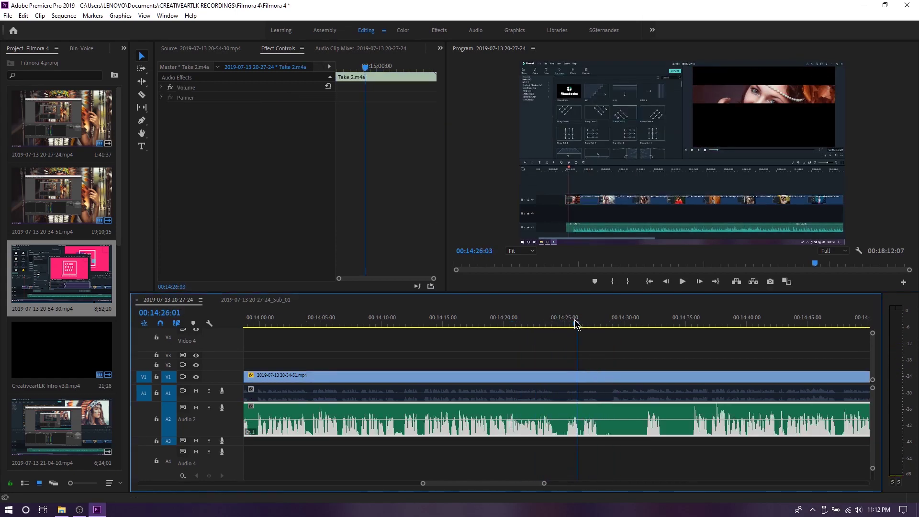
left_click(594, 398)
key("=")
key("ctrl+k")
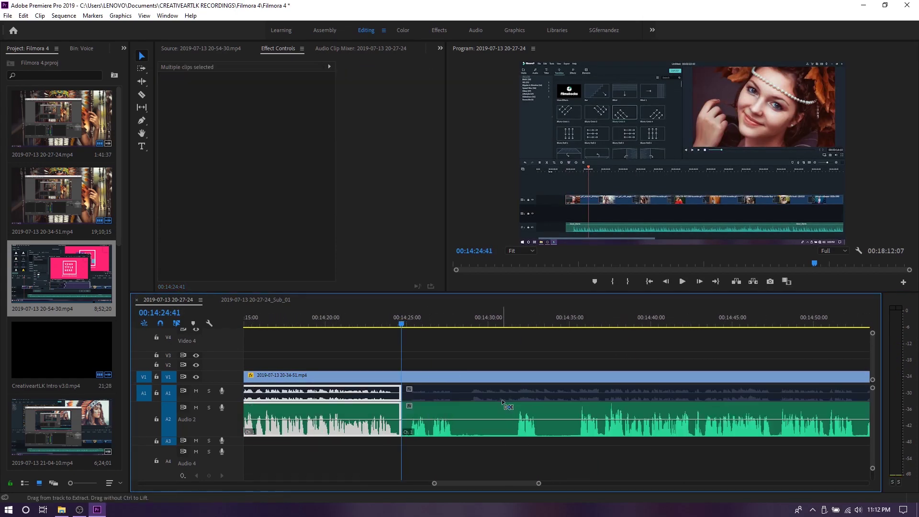
right_click(450, 392)
key("Escape")
key("space")
key("=")
Step: Re-enable the disabled Take 2.m4a voiceover piece and play it back from 14:25
left_click(499, 408)
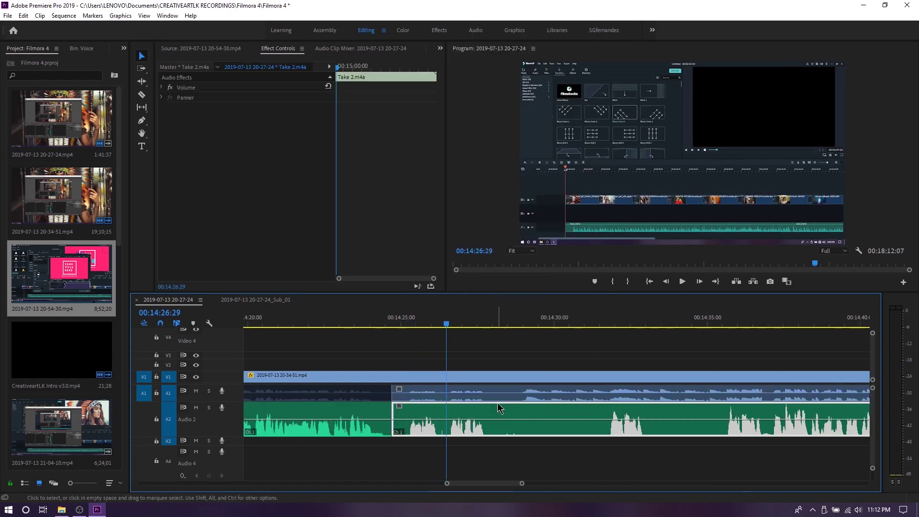
left_click(383, 318)
key("space")
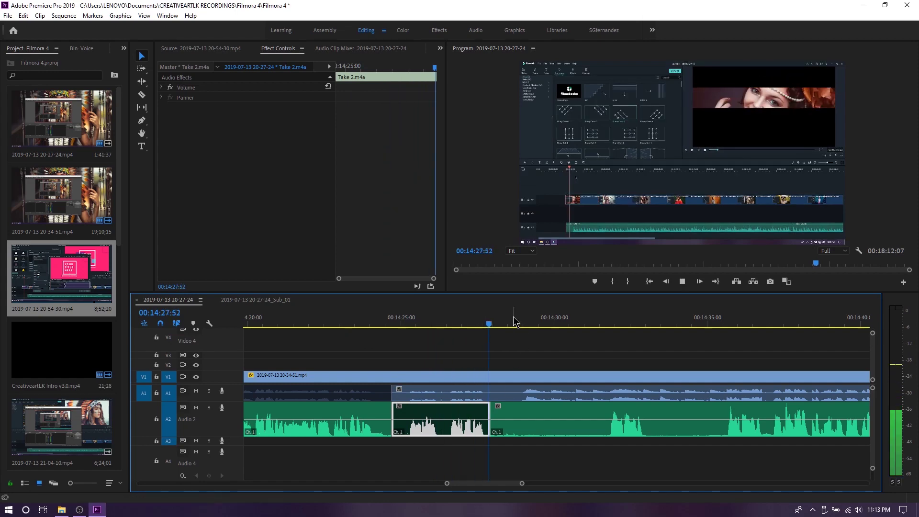
right_click(495, 399)
left_click(511, 267)
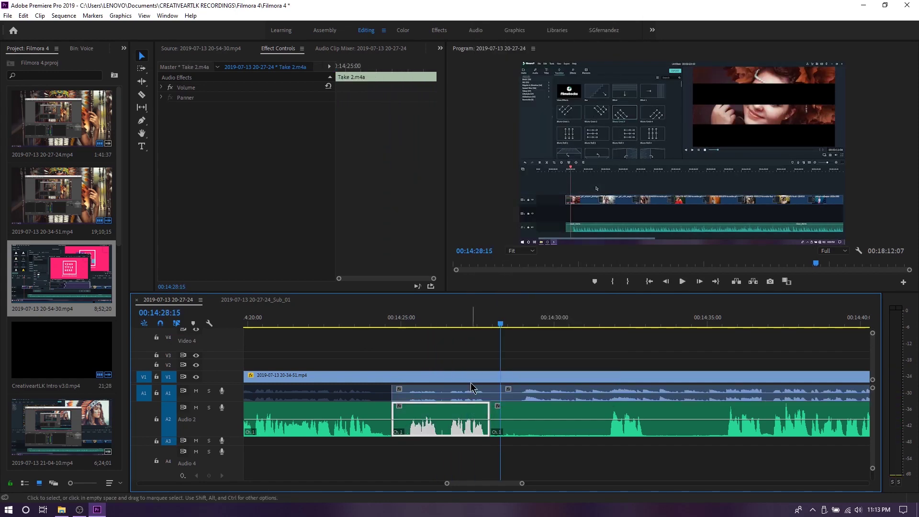
right_click(470, 393)
left_click(498, 177)
key("space")
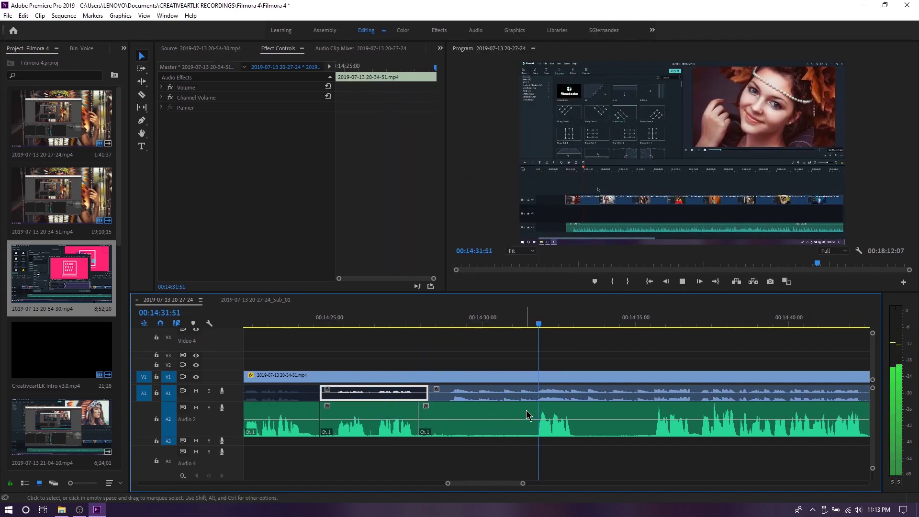
Step: Add a volume dip with keyframes on the Audio 1 track and play it back
key("=")
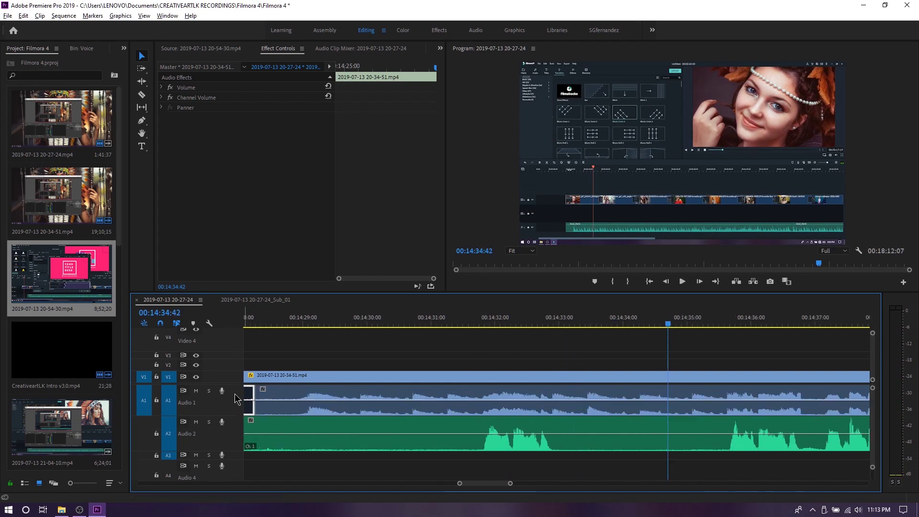
left_click(477, 320)
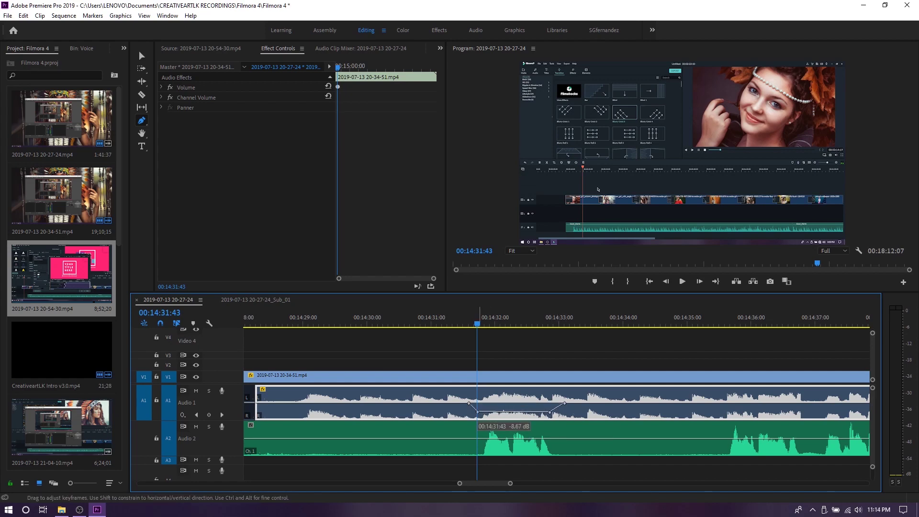
key("space")
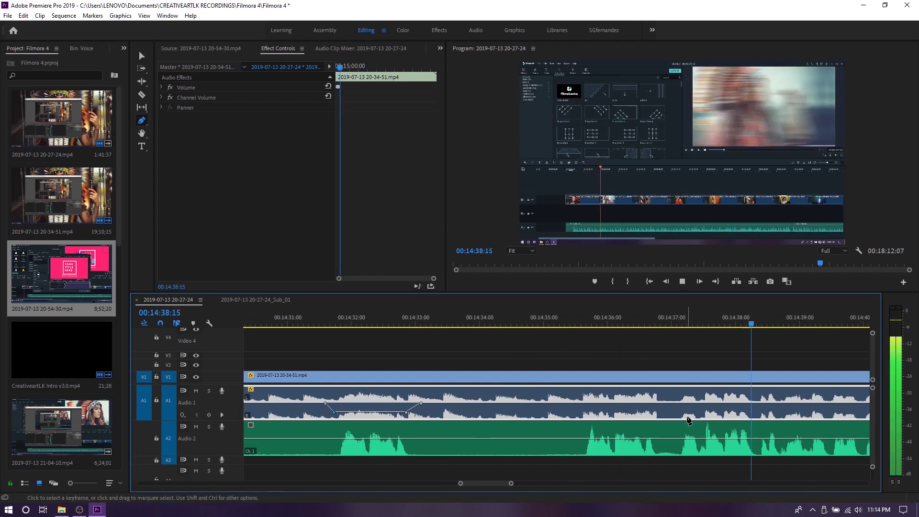
key("v")
Step: Razor all tracks twice at the playhead, delete the unwanted piece, and close the gap
key("Up")
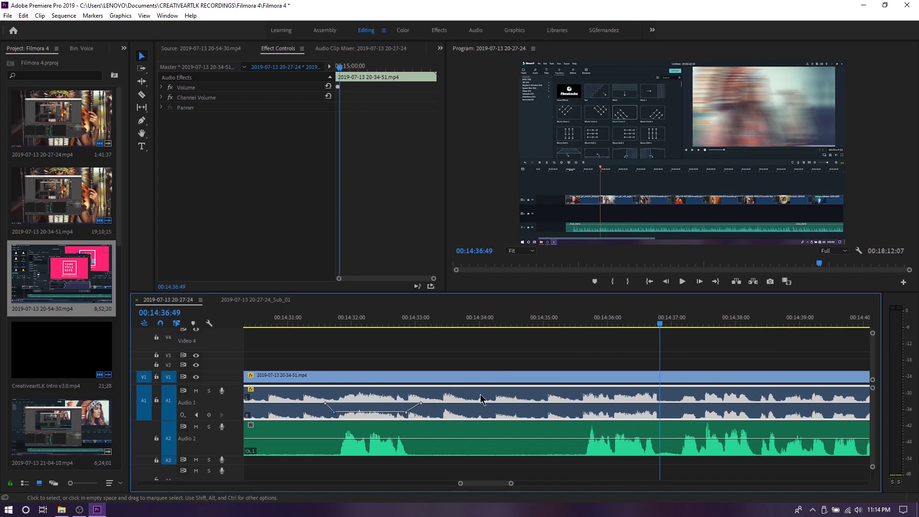
left_click(578, 322)
key("ctrl+k")
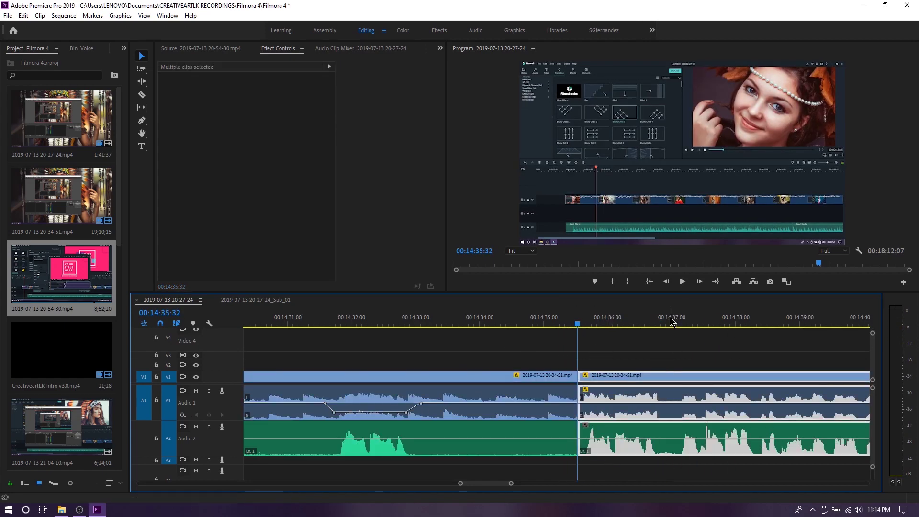
key("ctrl+k")
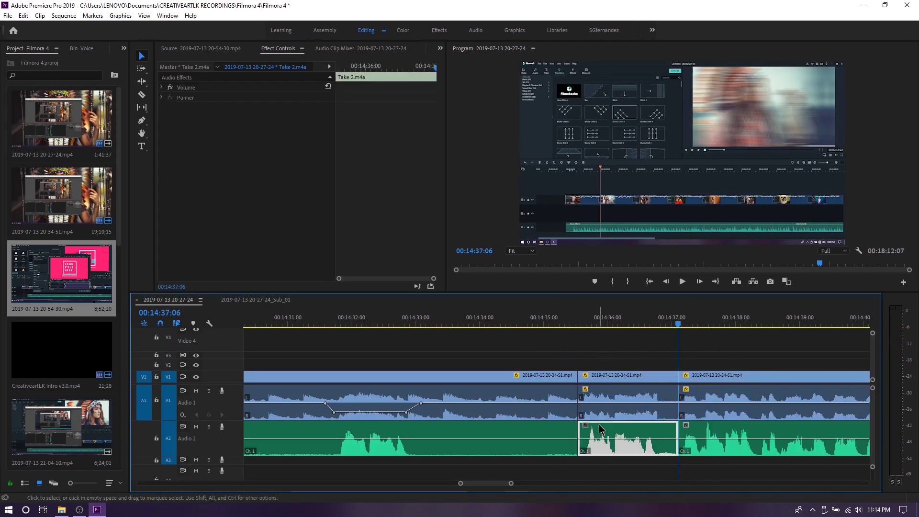
key("Delete")
left_click(623, 402)
key("Delete")
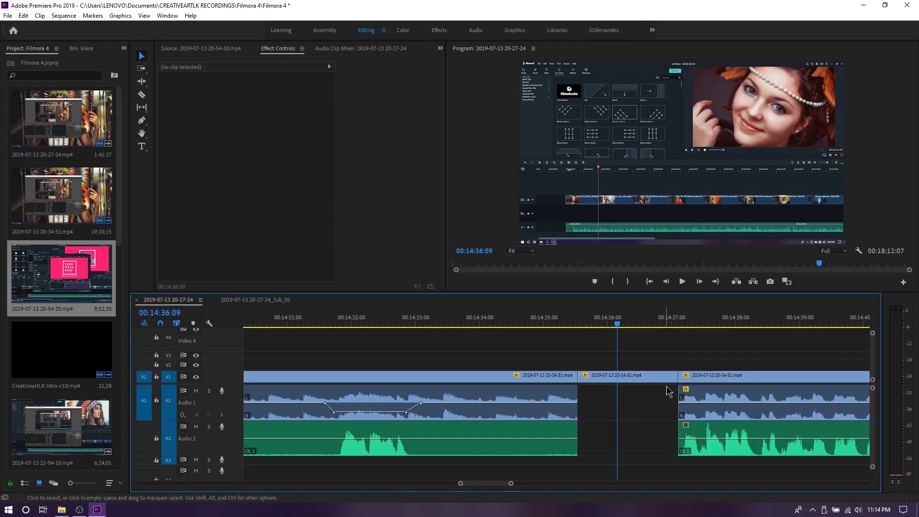
left_click_drag(685, 378, 585, 378)
key("space")
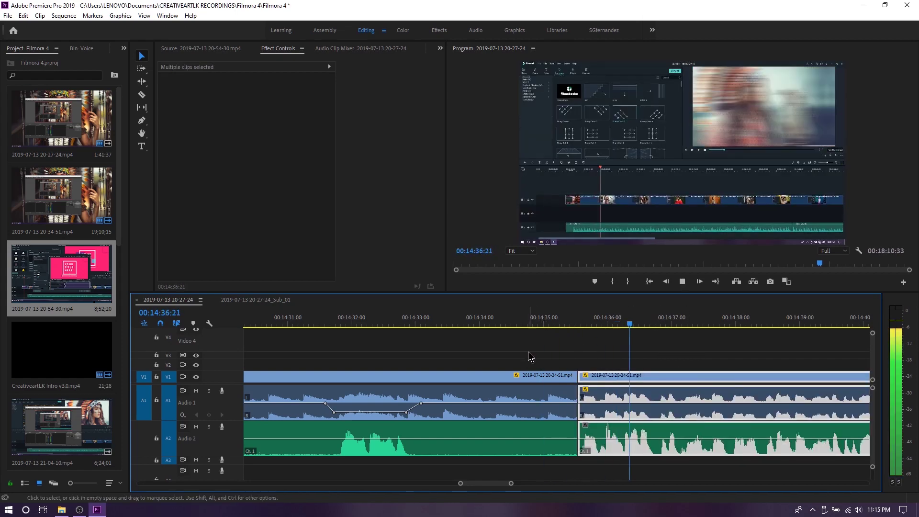
Step: Preview the 20-54-30 recording and find the cut point near 15:47 in the sequence
right_click(588, 433)
key("Escape")
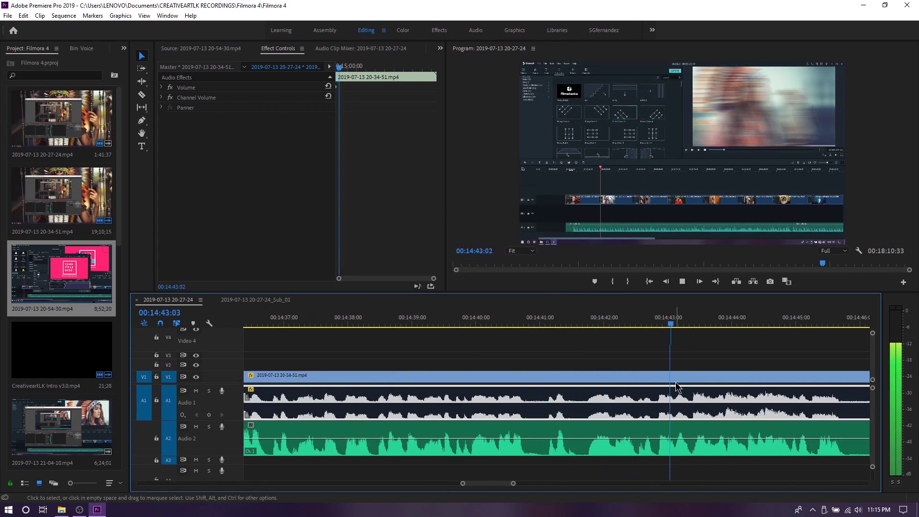
key("minus")
double_click(68, 259)
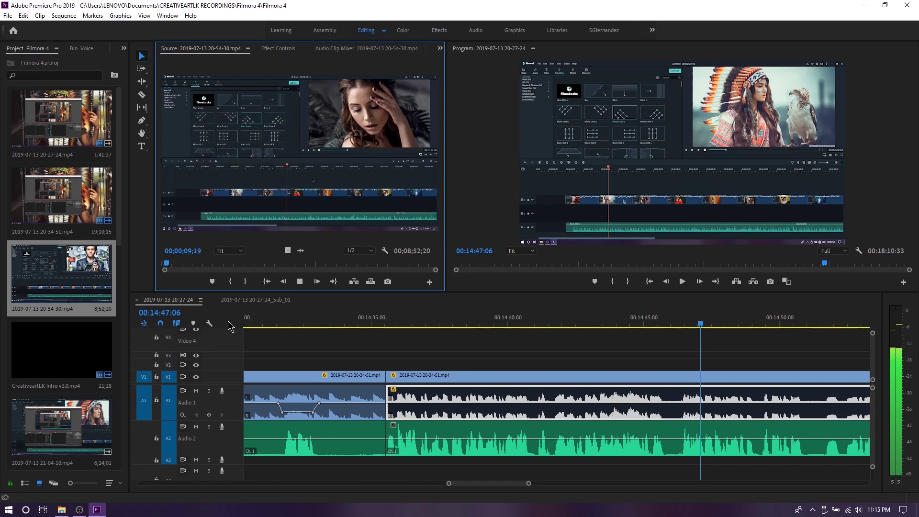
left_click(759, 320)
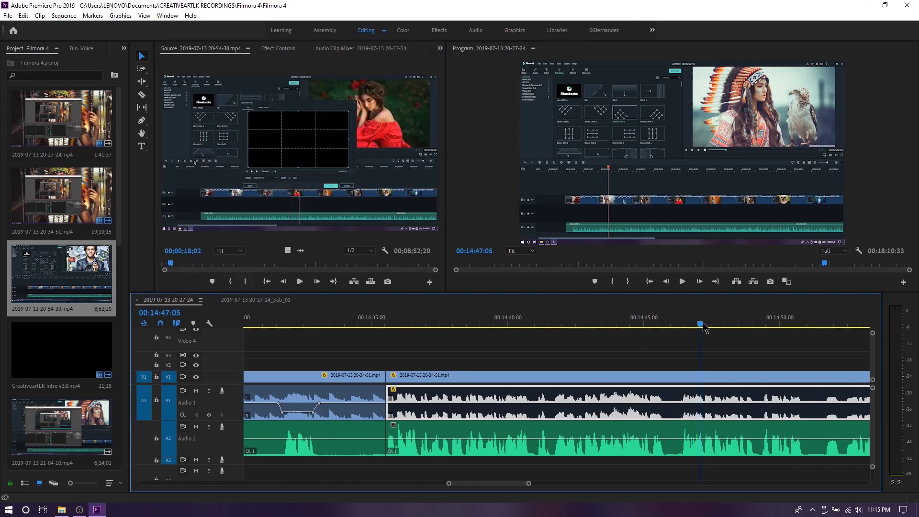
key("space")
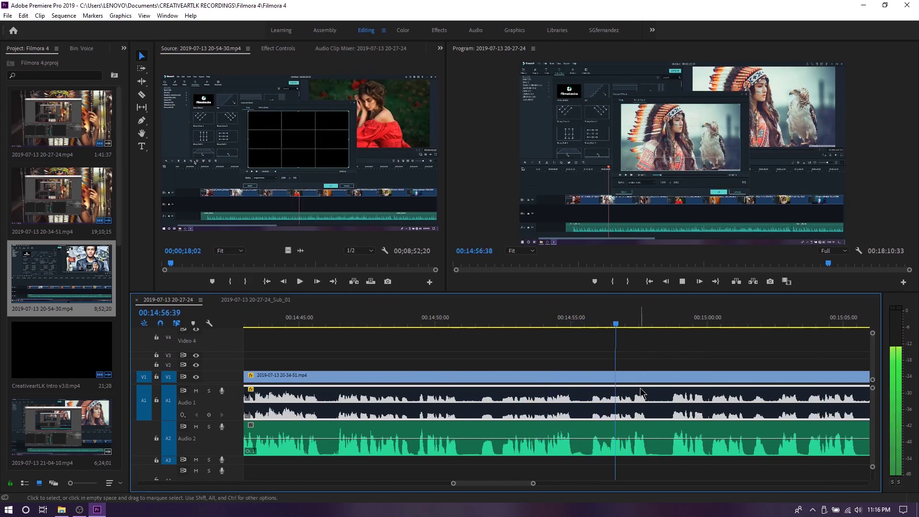
left_click_drag(536, 320, 366, 320)
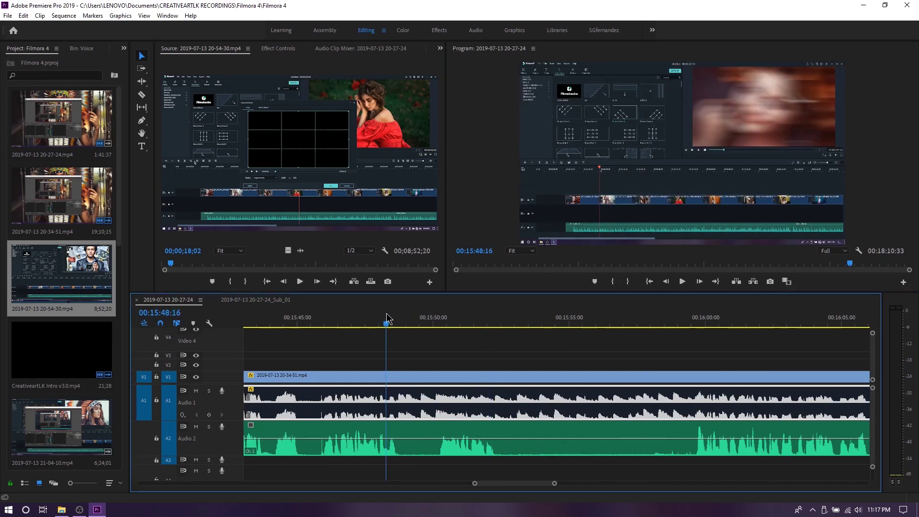
key("space")
Step: Split the clips at the playhead and review playback from 15:52 to about 15:59
key("space")
key("ctrl+k")
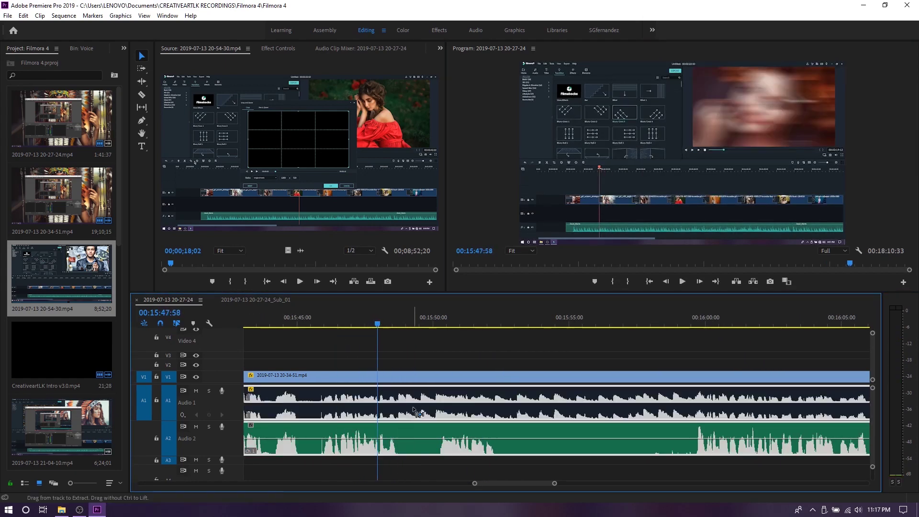
right_click(401, 438)
key("Escape")
key("space")
key("=")
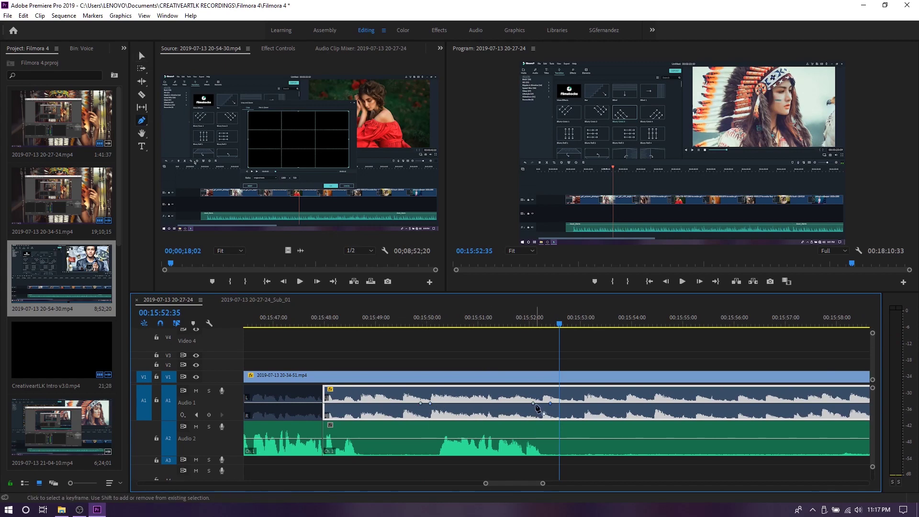
key("space")
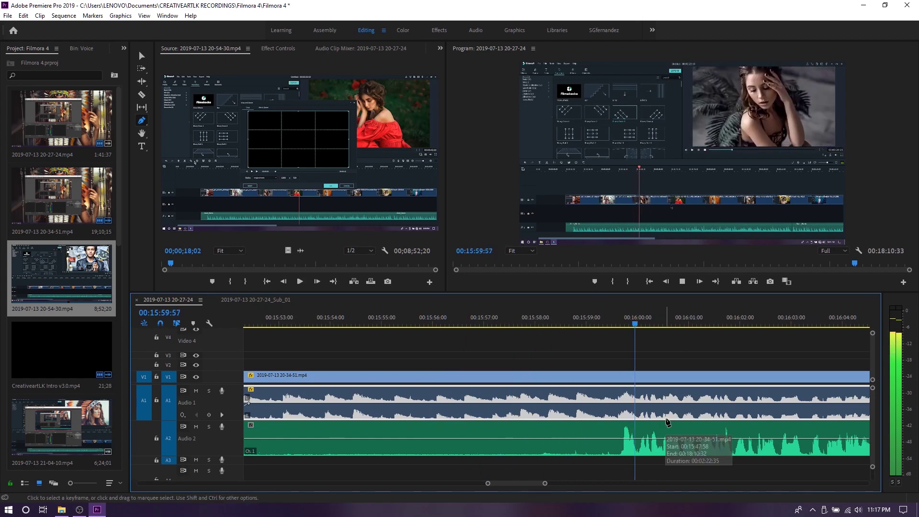
key("space")
key("v")
key("minus")
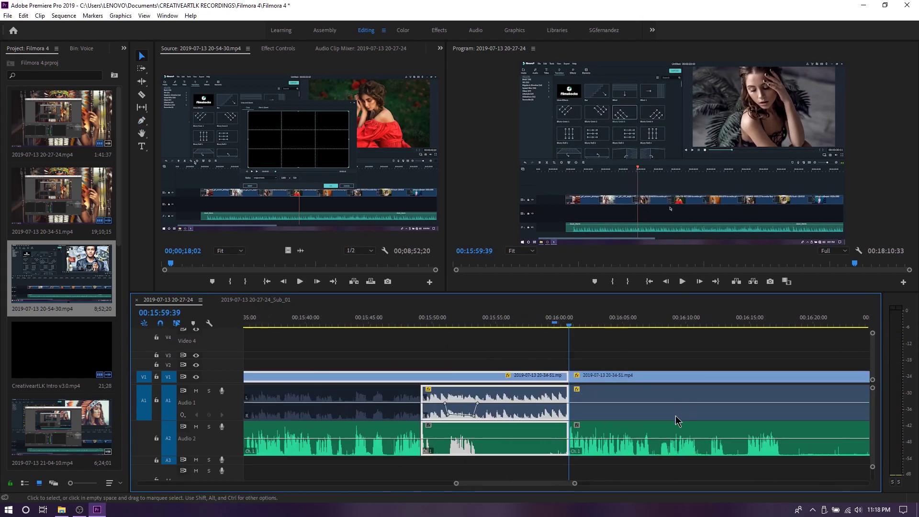
key("minus")
key("minus")
key("alt+space")
key("Escape")
Step: Delete the 20-34-51 clip after the cut and place the 20-54-30 recording there
right_click(551, 398)
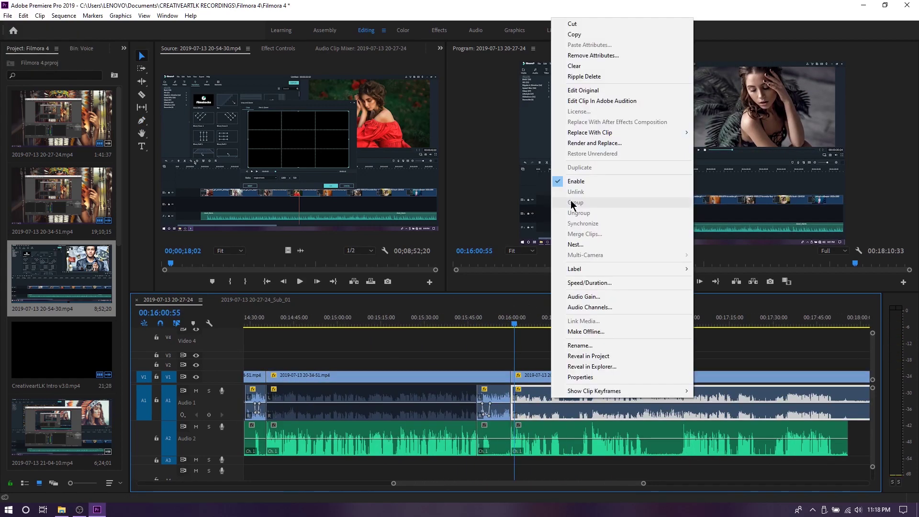
key("Escape")
key("space")
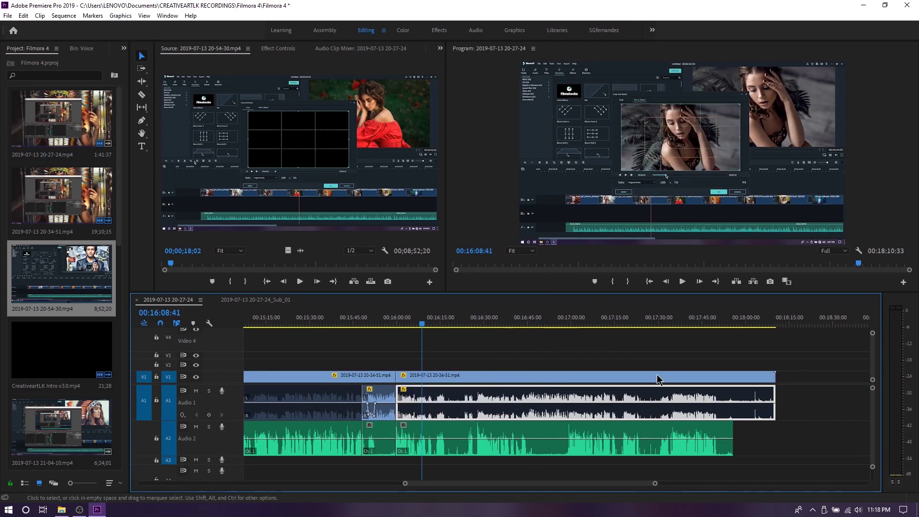
key("Delete")
mouse_move(62, 273)
left_mouse_down()
mouse_move(401, 393)
mouse_move(87, 369)
left_mouse_up()
Step: Browse the project bins to locate Take 3.m4a in the Voice bin
double_click(88, 369)
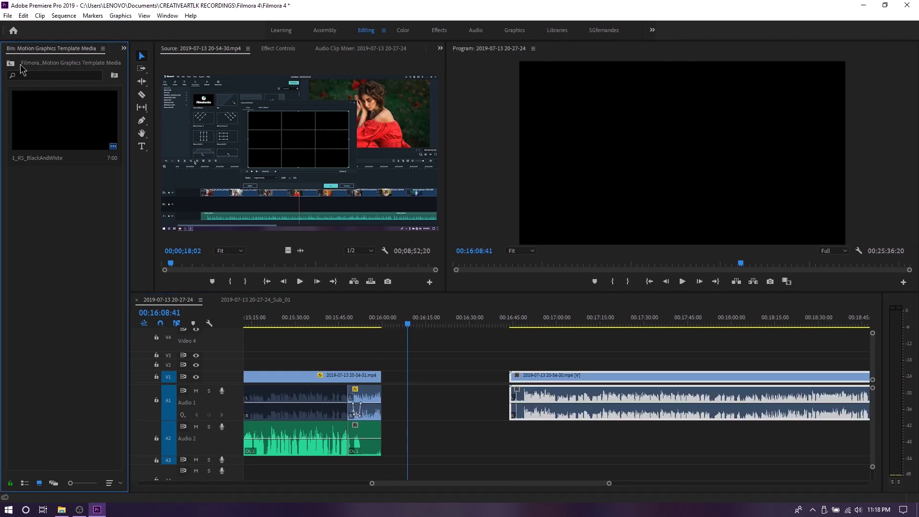
left_click(72, 49)
double_click(76, 370)
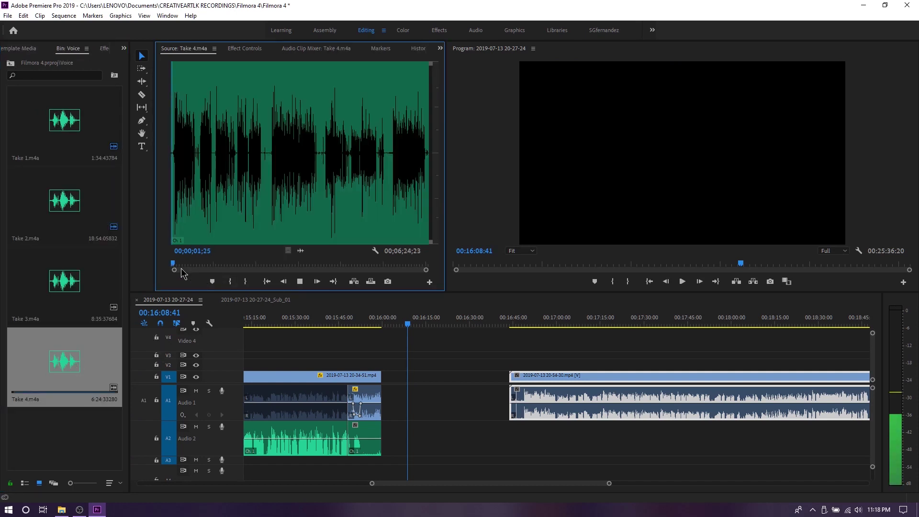
key("Up")
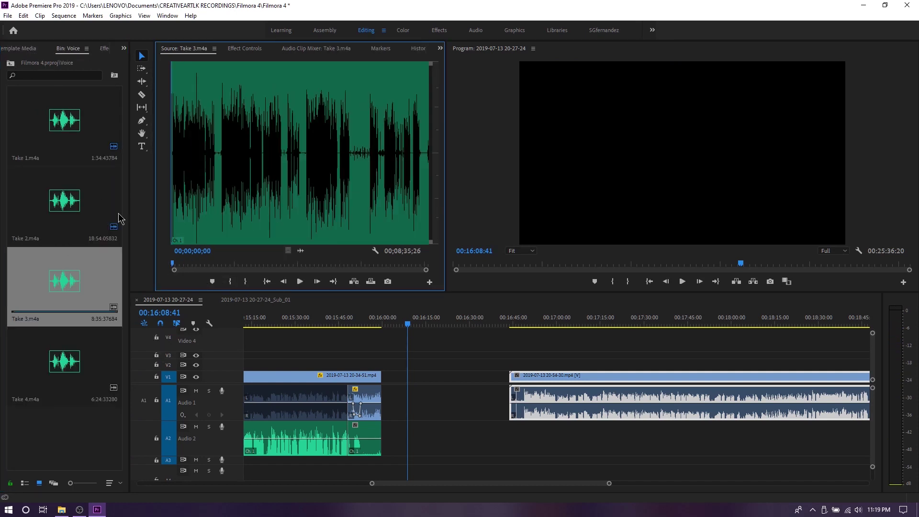
left_click(33, 49)
left_click(8, 64)
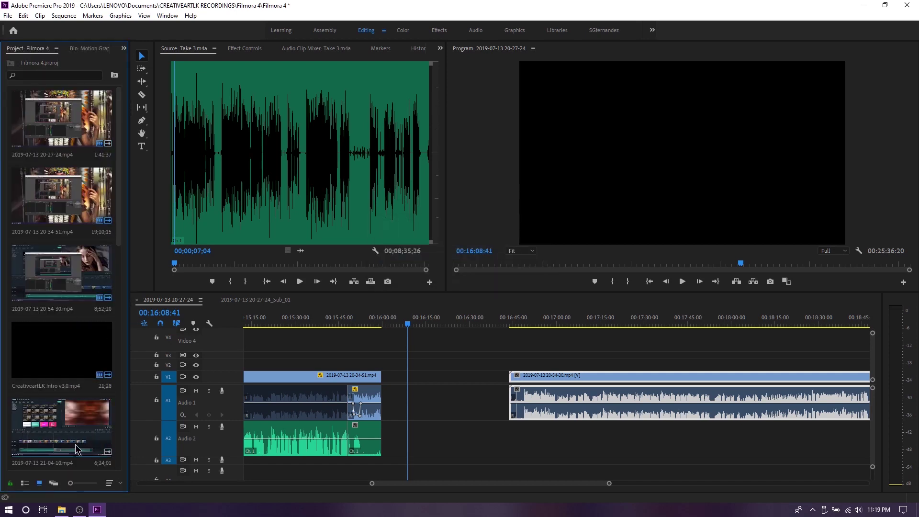
scroll(110, 444, "down", 3)
double_click(72, 363)
Step: Put Take 3.m4a on Audio 2 under the 20-54-30 clip and synchronize them by audio
left_click_drag(64, 282, 527, 414)
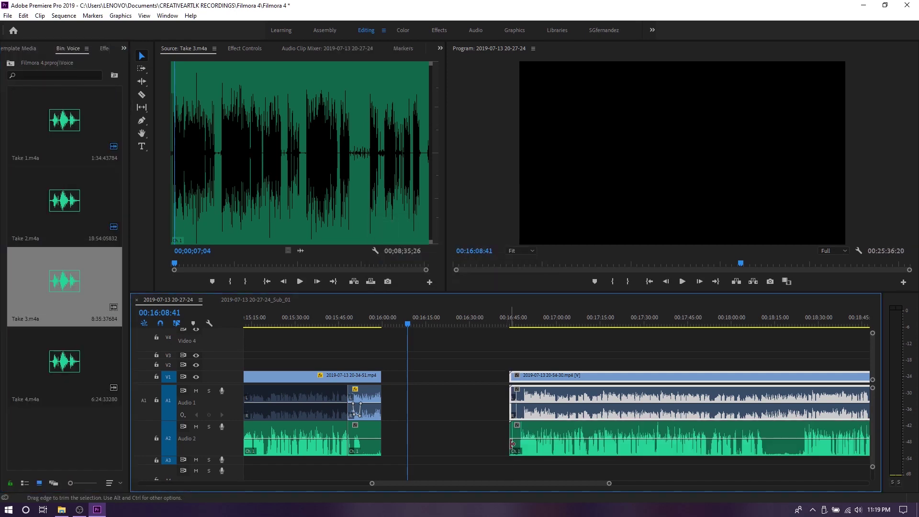
left_click(527, 414, "shift")
right_click(527, 414)
left_click(546, 259)
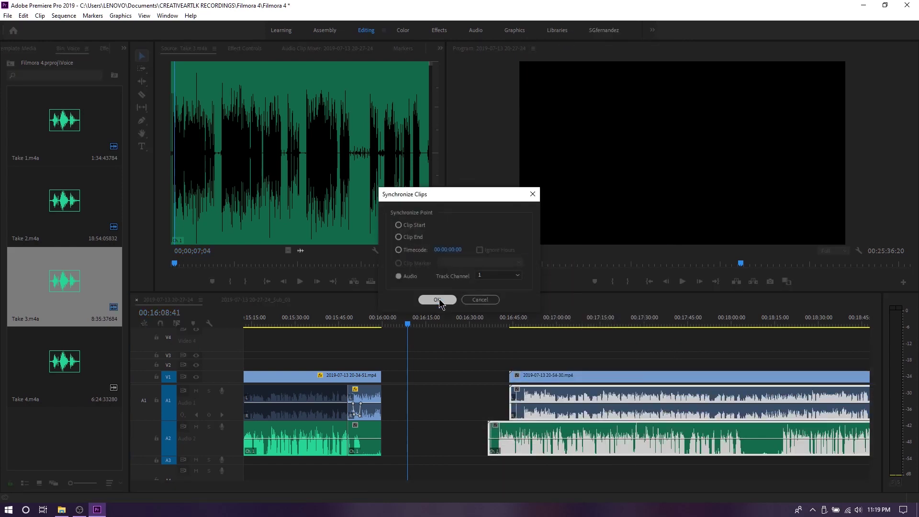
left_click(435, 300)
scroll(462, 383, "up", 3)
key("space")
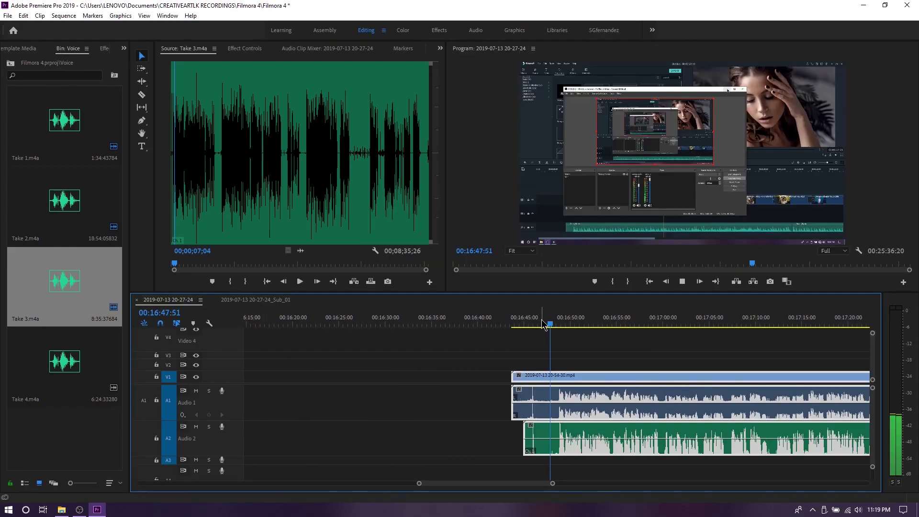
Step: Review the sequence from about 15:57 to check the join between clips
right_click(553, 403)
left_click(581, 190)
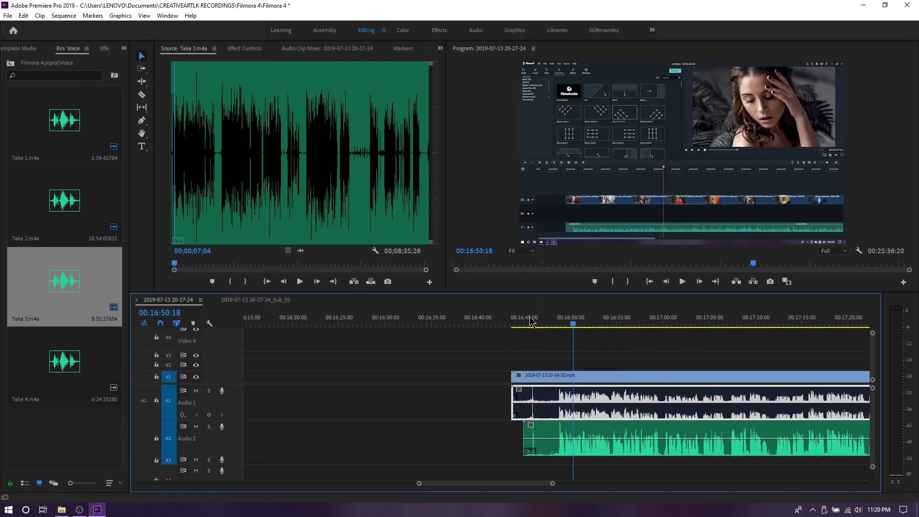
scroll(556, 420, "up", 3)
scroll(556, 420, "up", 2)
left_click(583, 325)
scroll(527, 386, "down", 3)
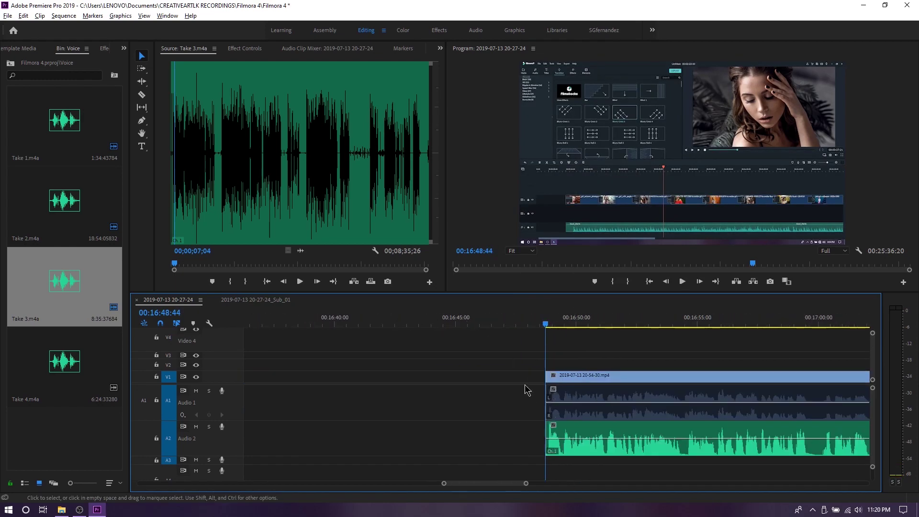
left_click_drag(509, 338, 609, 440)
left_click(411, 321)
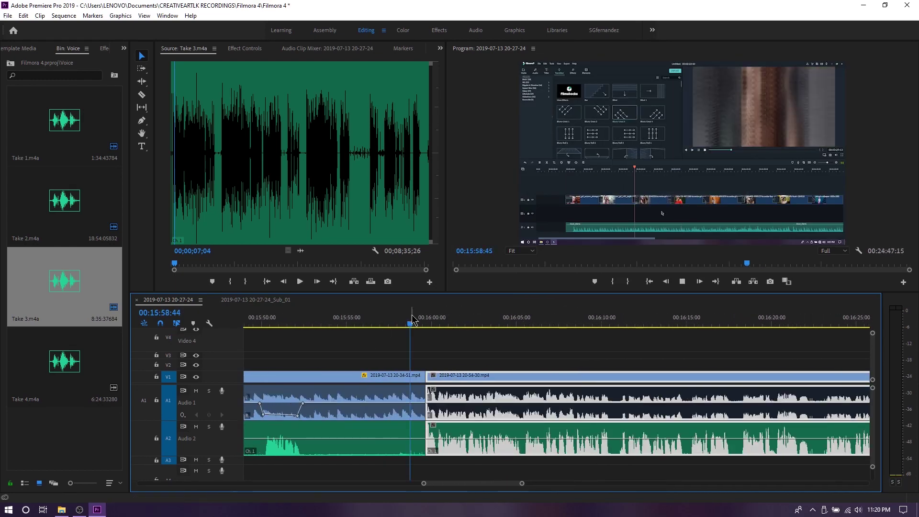
left_click(386, 325)
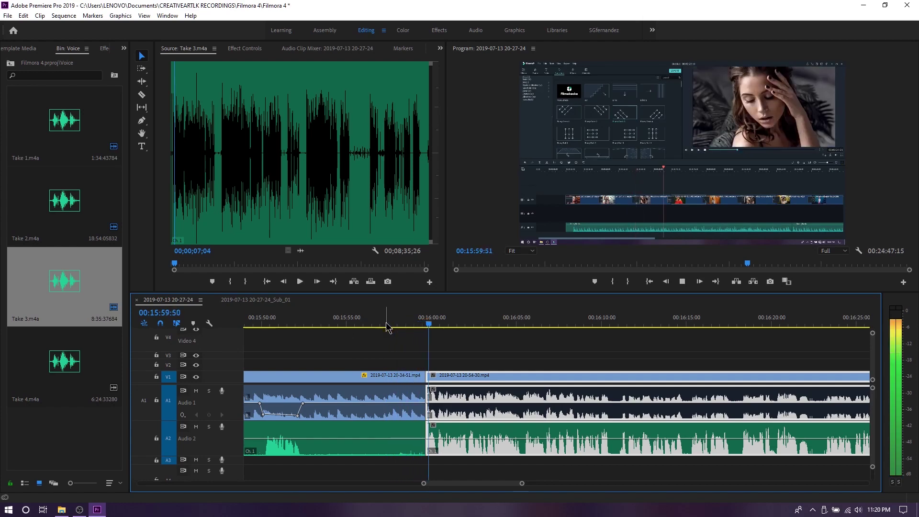
Step: Push the 20-54-30 clip later onto V2 and extend the 20-34-51 clip's end into the gap
left_click_drag(548, 445, 747, 446)
key("Down")
key("space")
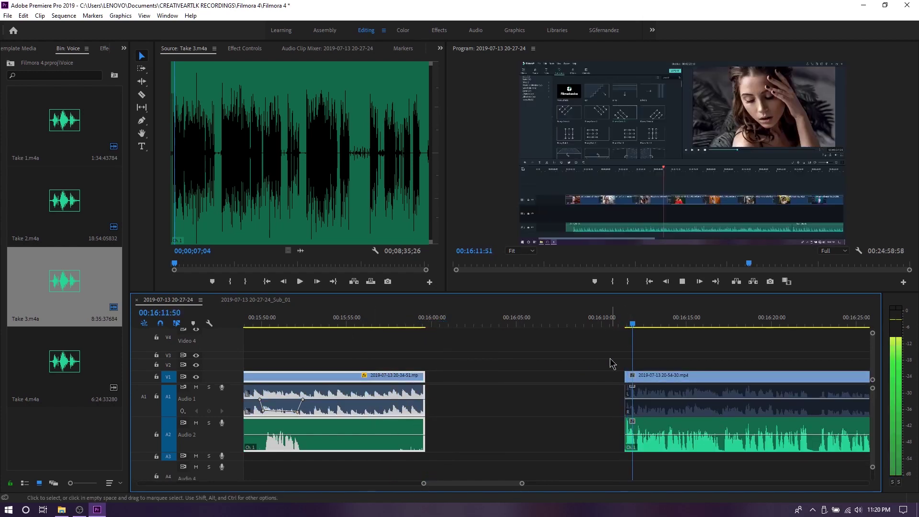
left_click(540, 378)
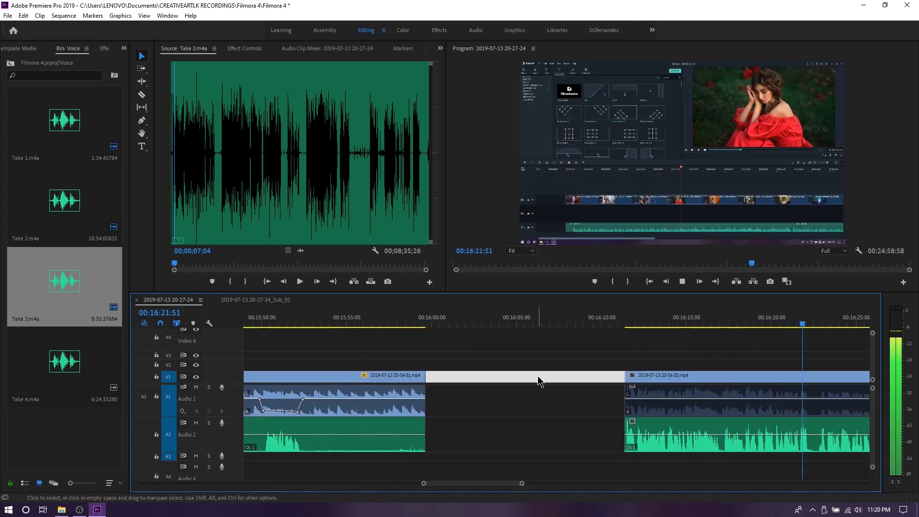
left_click(438, 324)
key("space")
mouse_move(429, 408)
left_mouse_down()
mouse_move(488, 408)
mouse_move(738, 364)
left_mouse_up()
left_click_drag(463, 407, 653, 407)
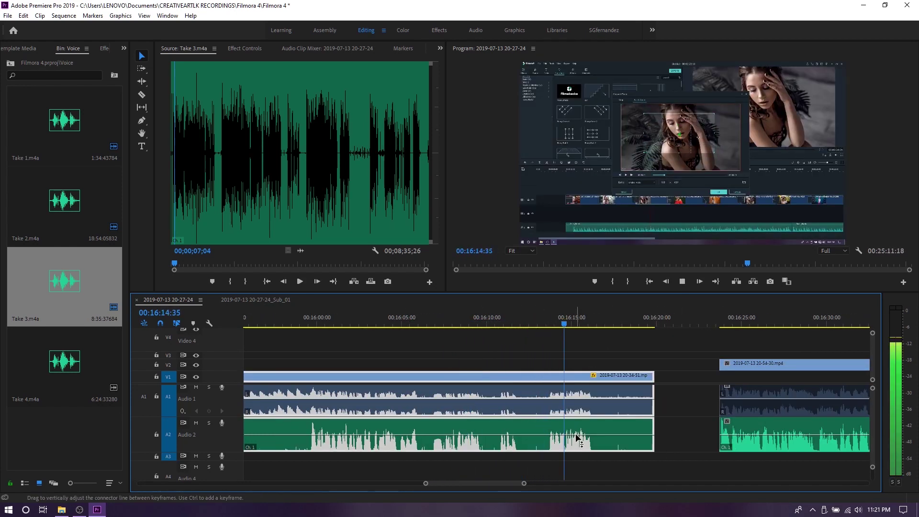
scroll(576, 436, "down", 3)
left_click_drag(527, 431, 761, 431)
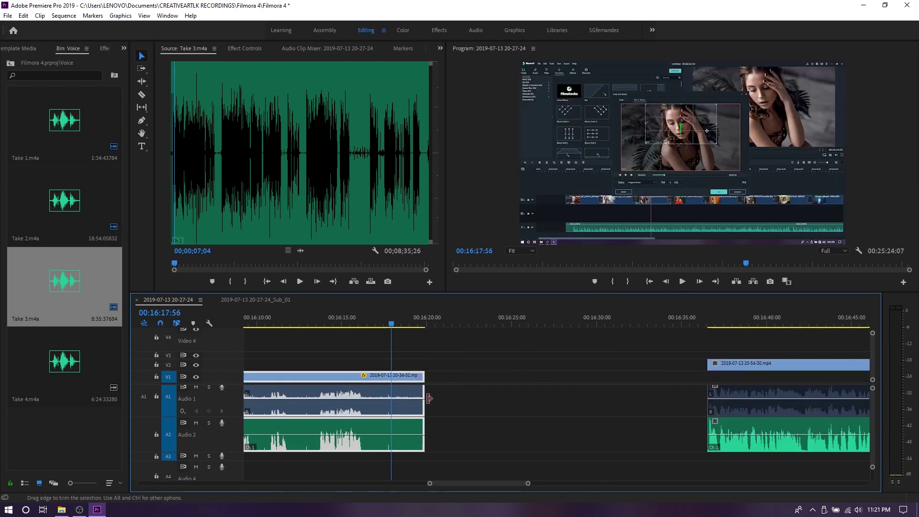
left_click_drag(425, 431, 664, 431)
Step: Delete the clip material after the playhead near 16:27
left_click(556, 322)
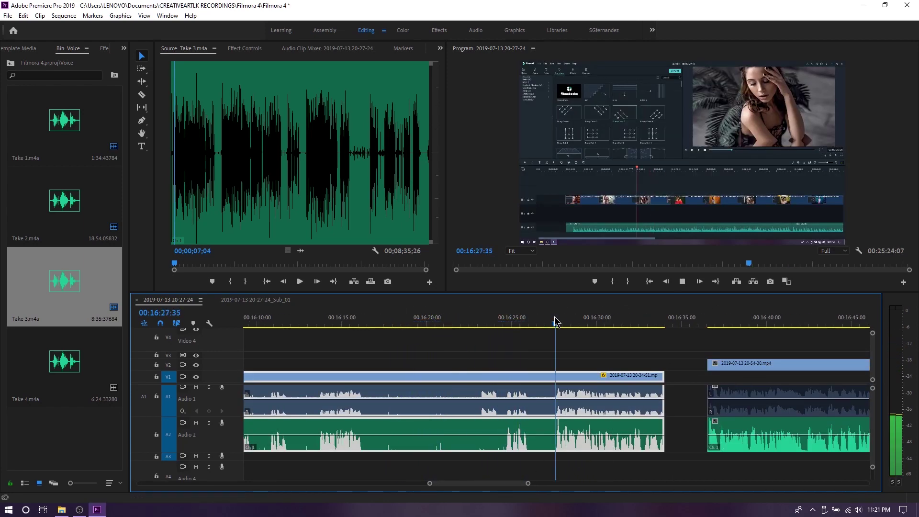
scroll(548, 442, "up", 5)
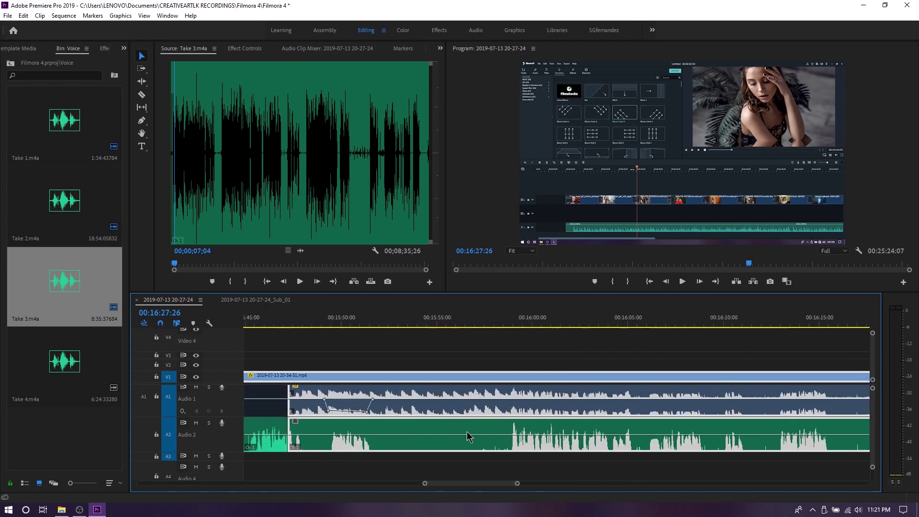
left_click(415, 324)
key("space")
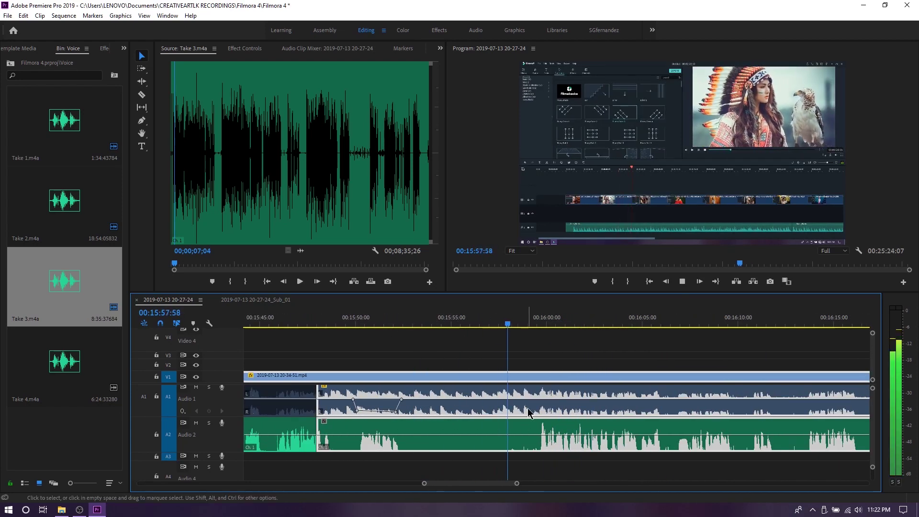
left_click(618, 422)
key("Delete")
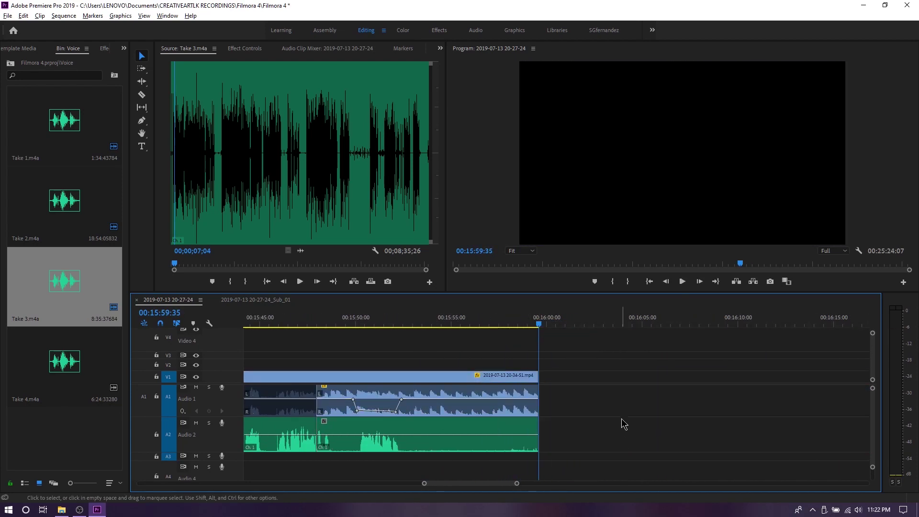
Step: Undo the deletions to restore the extended clip end, then select the Audio 1 portion
key("minus")
key("ctrl+z")
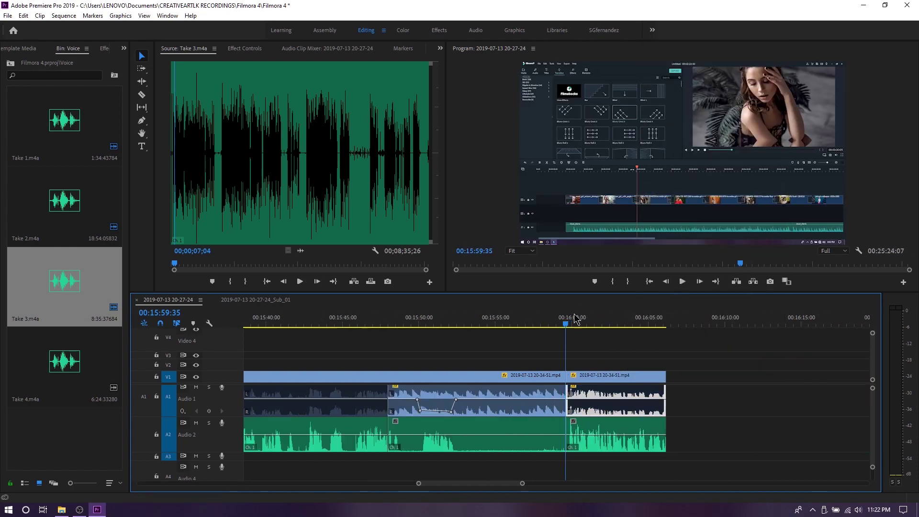
key("equal")
key("space")
key("ctrl+z")
key("minus")
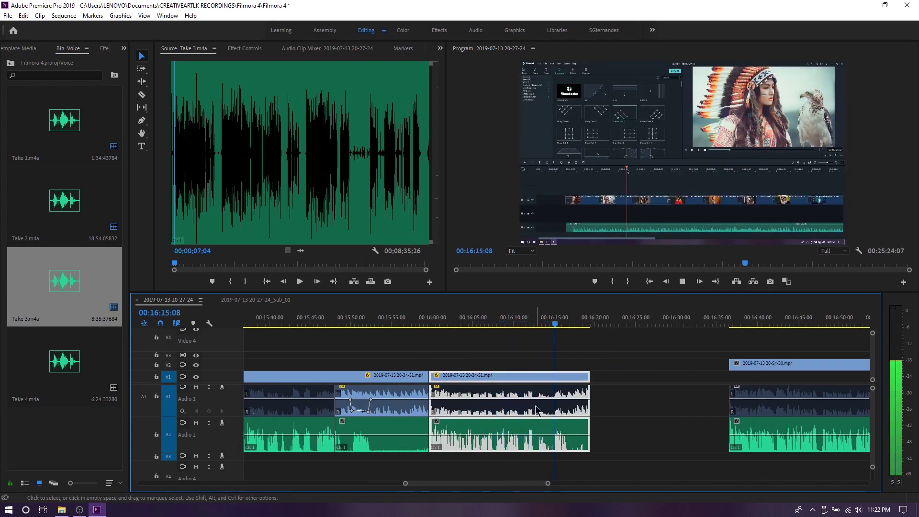
key("ctrl+z")
key("space")
left_click_drag(595, 464, 612, 418)
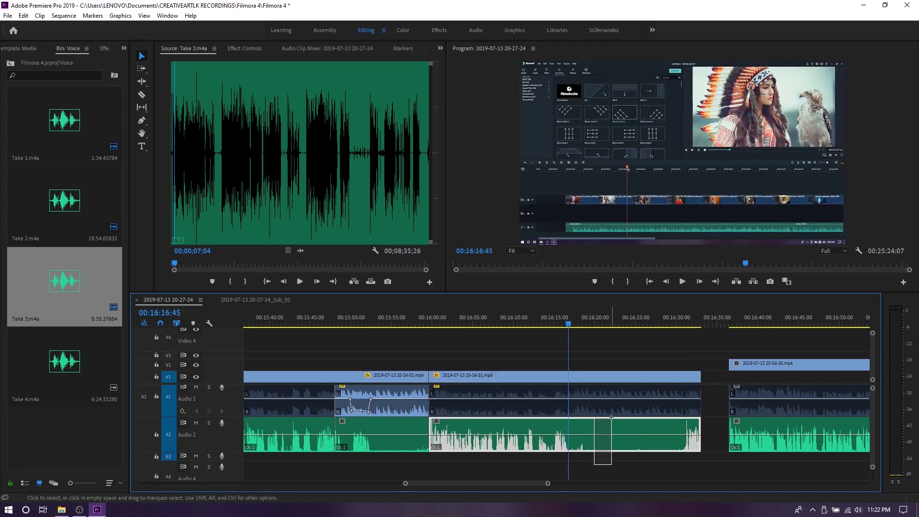
left_click(594, 413)
key("space")
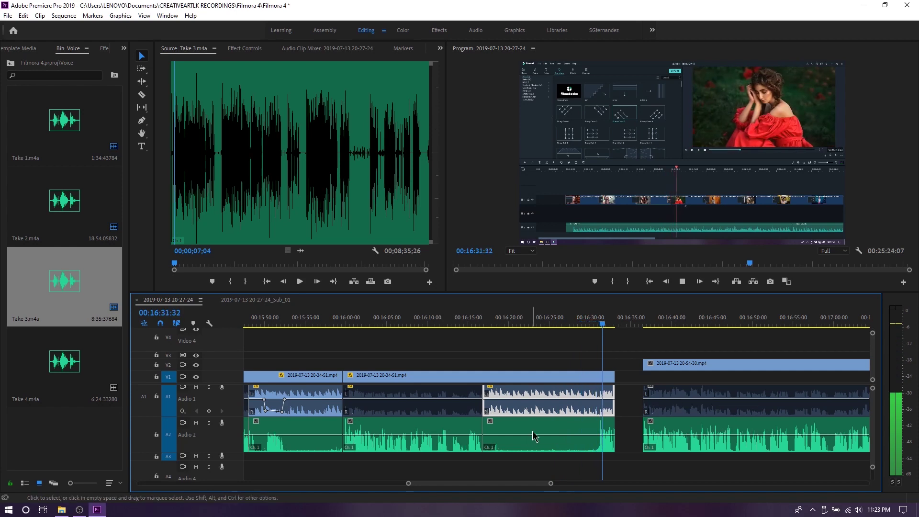
Step: Move the 20-54-30 clip back onto V1 against the previous clip and save the project
right_click(610, 404)
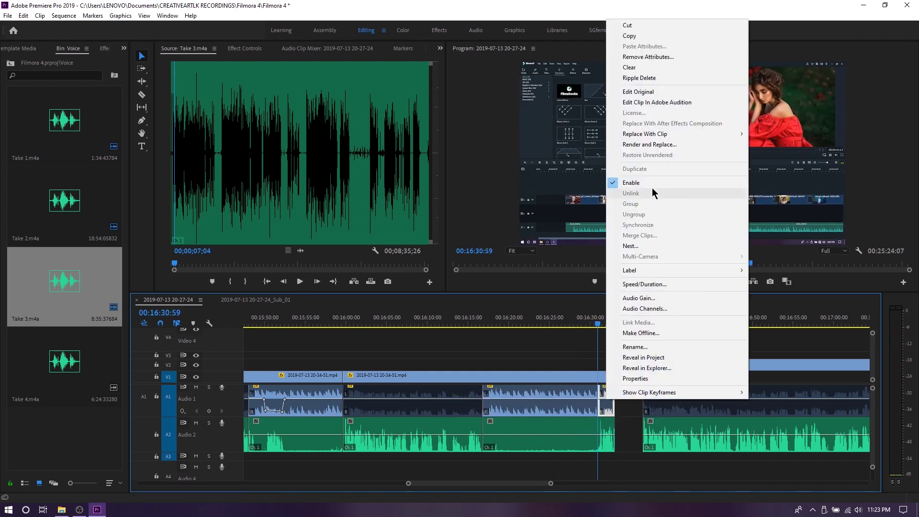
left_click_drag(631, 351, 610, 442)
key("Up")
left_click_drag(613, 343, 613, 417)
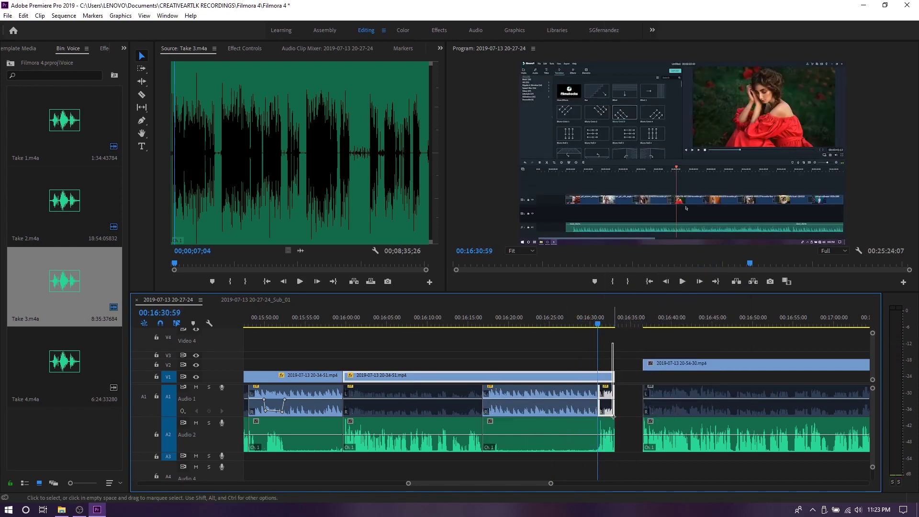
key("space")
left_click_drag(649, 363, 605, 376)
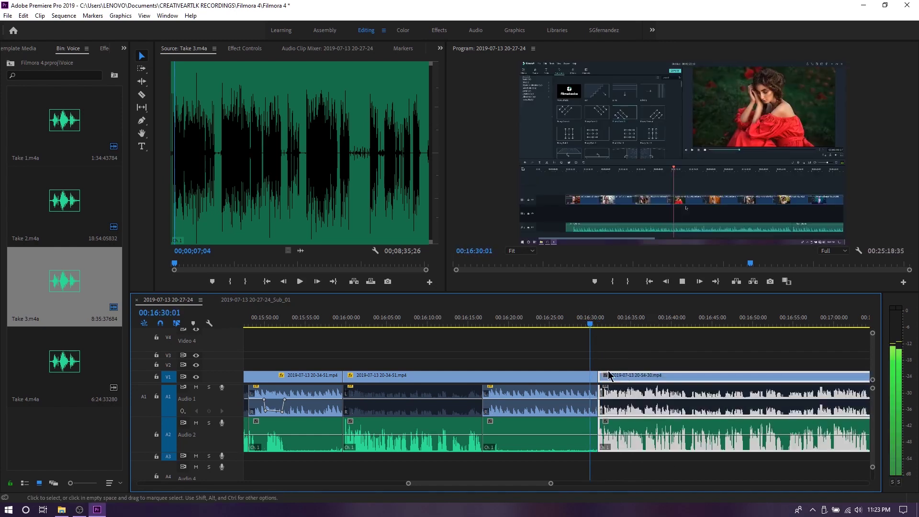
key("ctrl+s")
key("=")
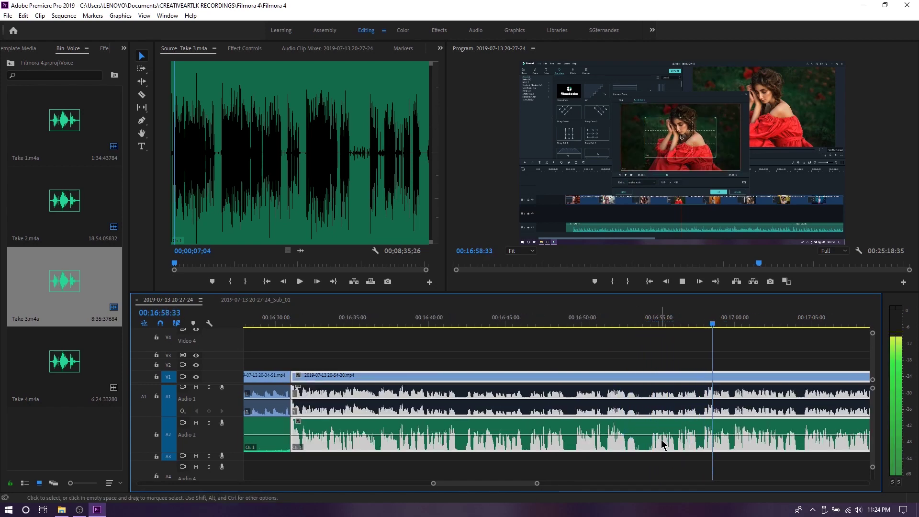
Step: Cut Audio 2 at about 17:55 and delete the silent voiceover stretch before 18:10
key("Down")
key("space")
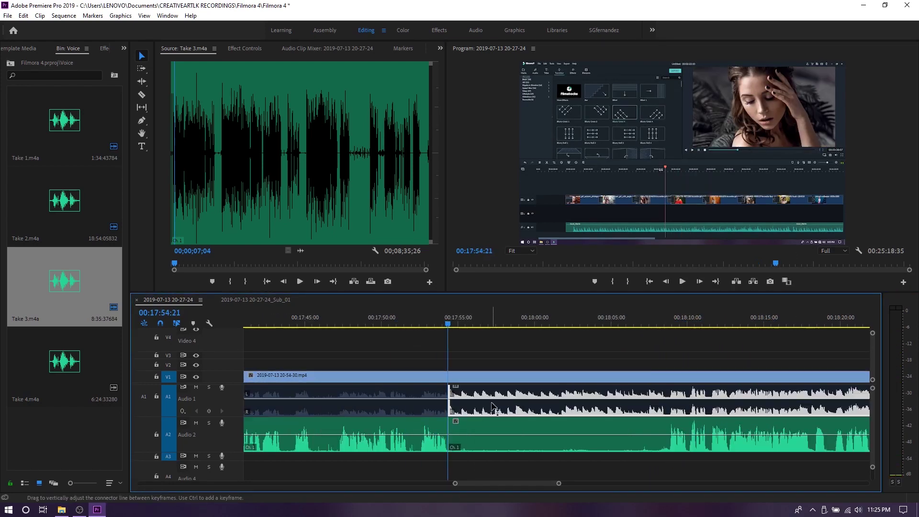
key("space")
left_click(403, 328)
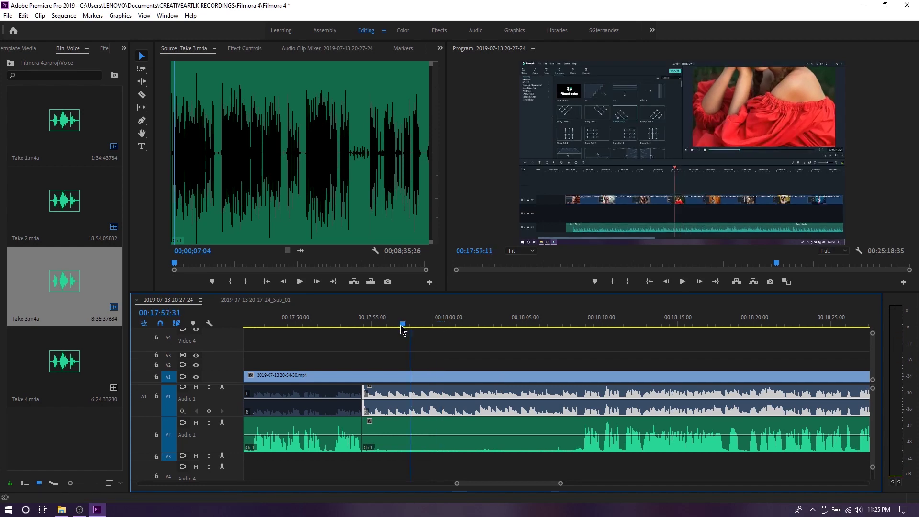
left_click_drag(402, 328, 357, 331)
key("space")
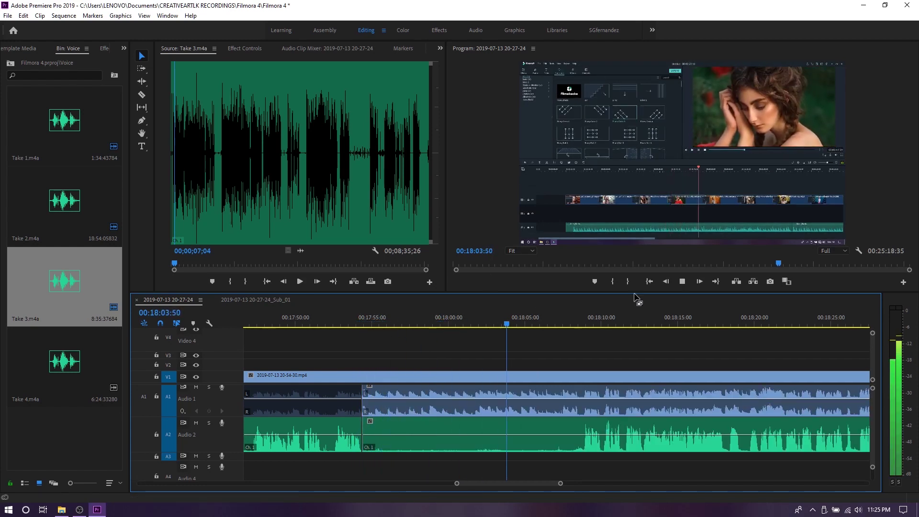
left_click(560, 434)
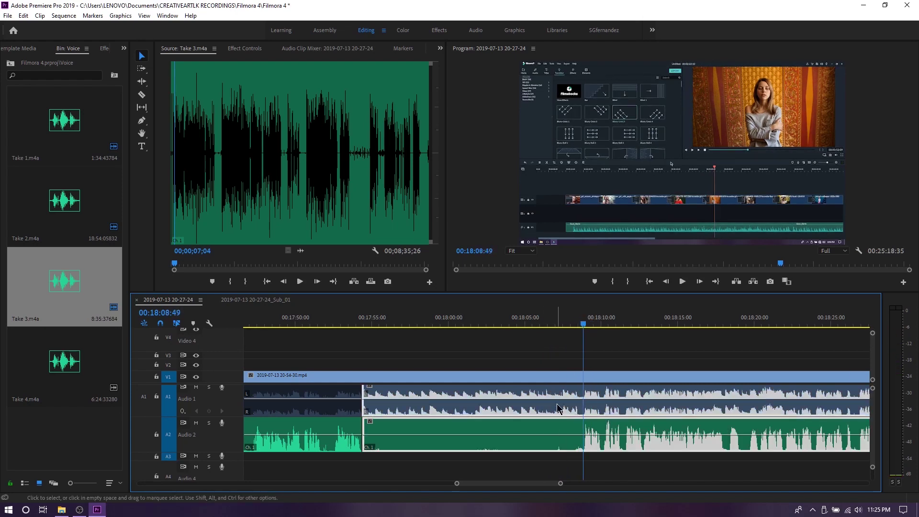
key("ctrl+k")
right_click(562, 428)
key("Escape")
key("Delete")
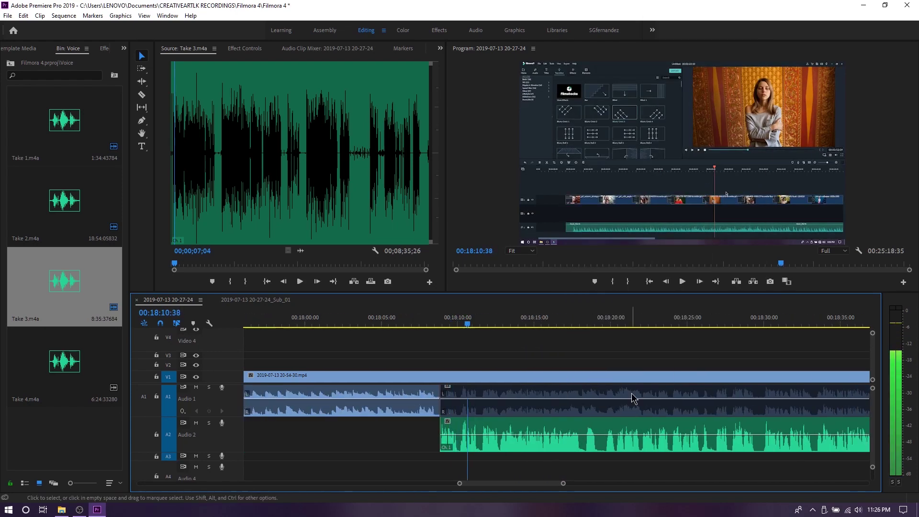
Step: Ripple-delete the Audio 2 gap and split A1 and A2 at about 20:07
left_click(789, 264)
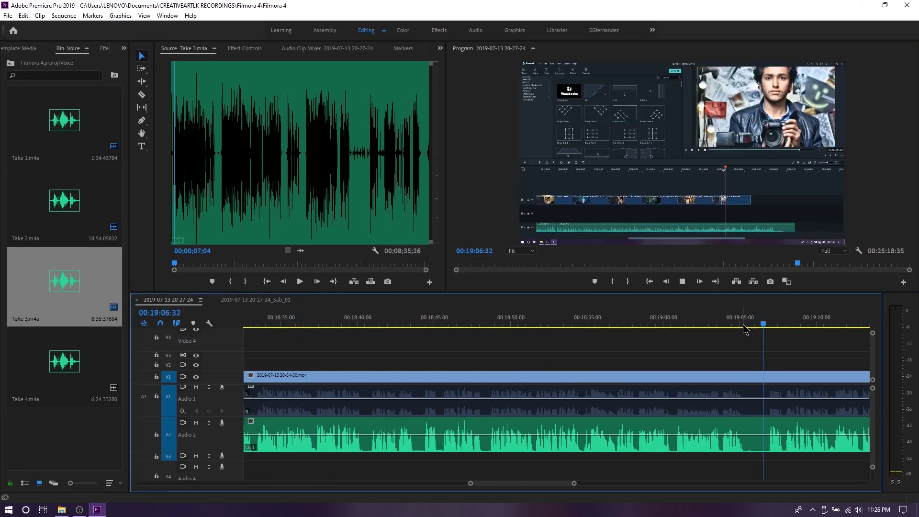
left_click_drag(763, 320, 322, 320)
key("space")
key("Down")
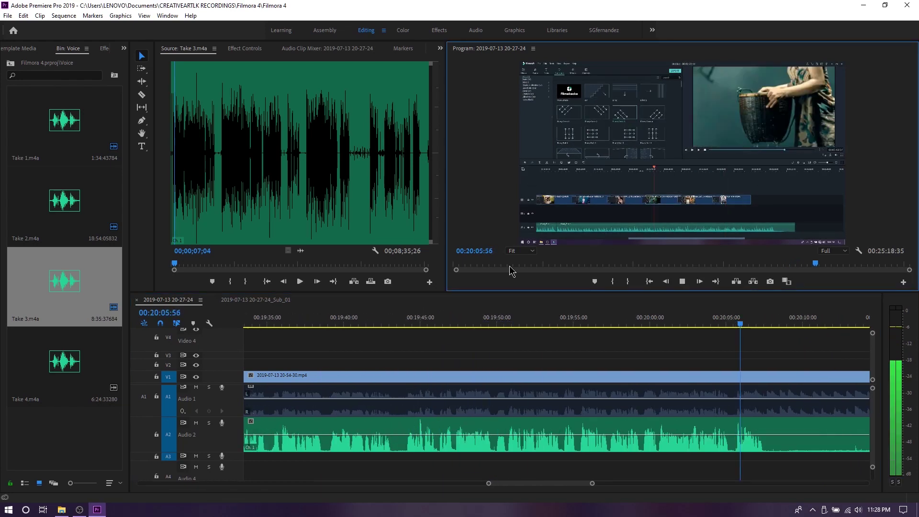
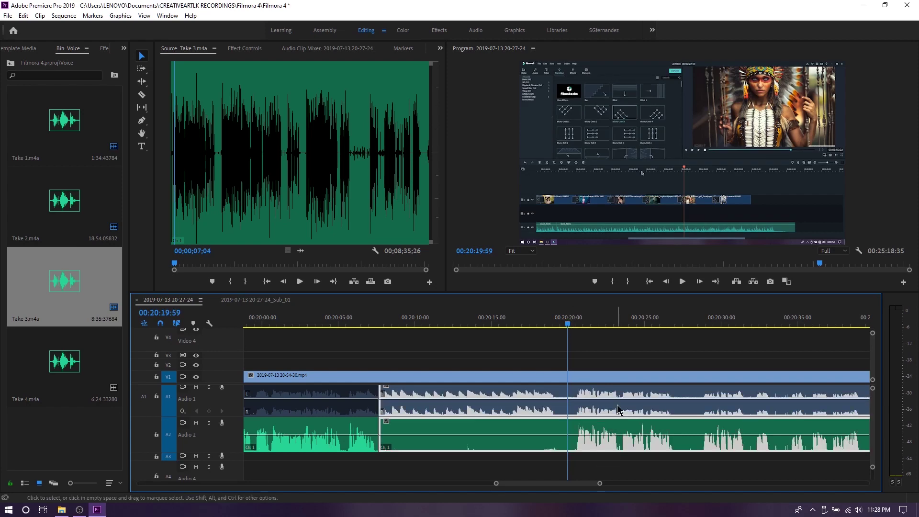
Step: Razor the tracks at the playhead, delete the A2 voice-over stretch and re-enable the A1 audio there
key("ctrl+k")
left_click(527, 445, "alt")
key("Delete")
right_click(527, 407)
left_click(606, 212)
Step: Split the audio at the next cut point and re-enable the original audio after it
key("space")
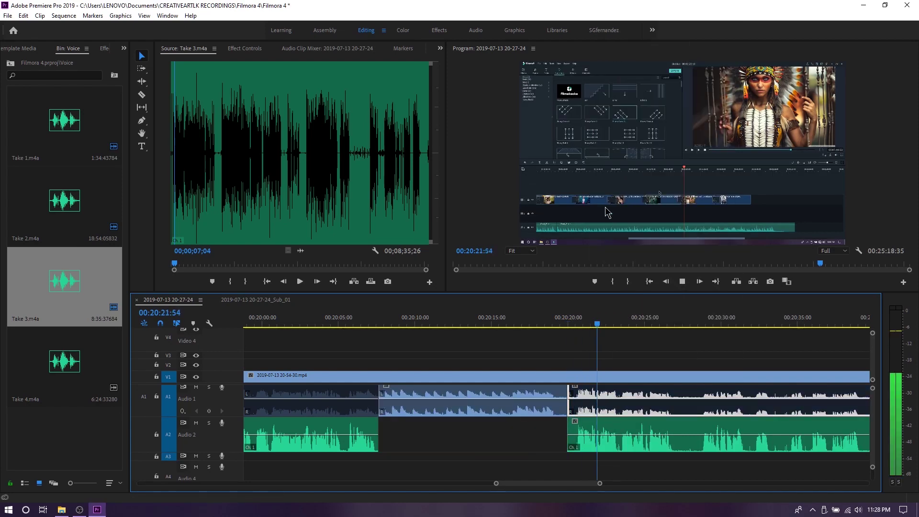
key("space")
key("ctrl+k")
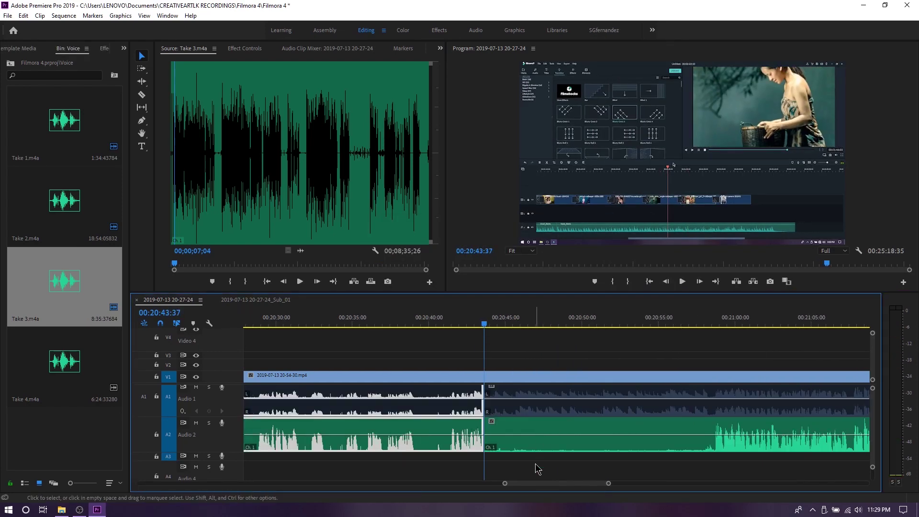
right_click(526, 411)
left_click(551, 182)
key("space")
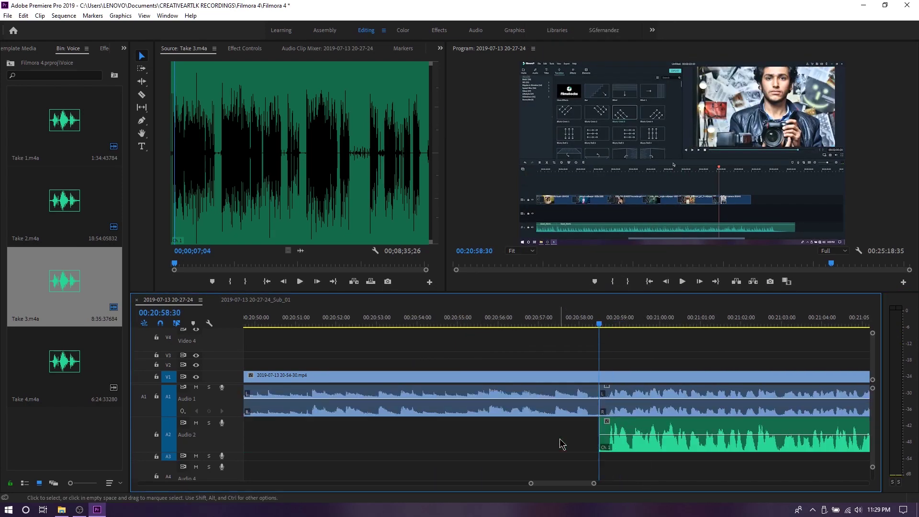
left_click(256, 299)
key("ctrl+s")
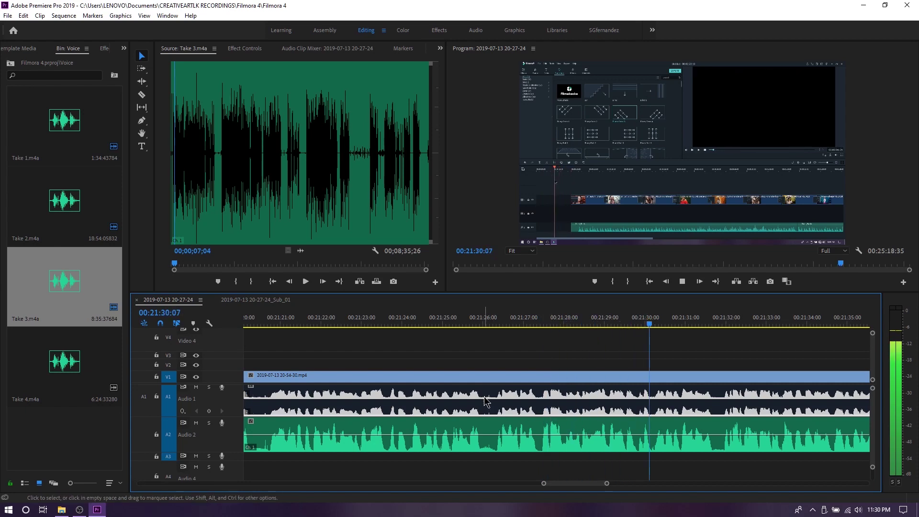
left_click(10, 63)
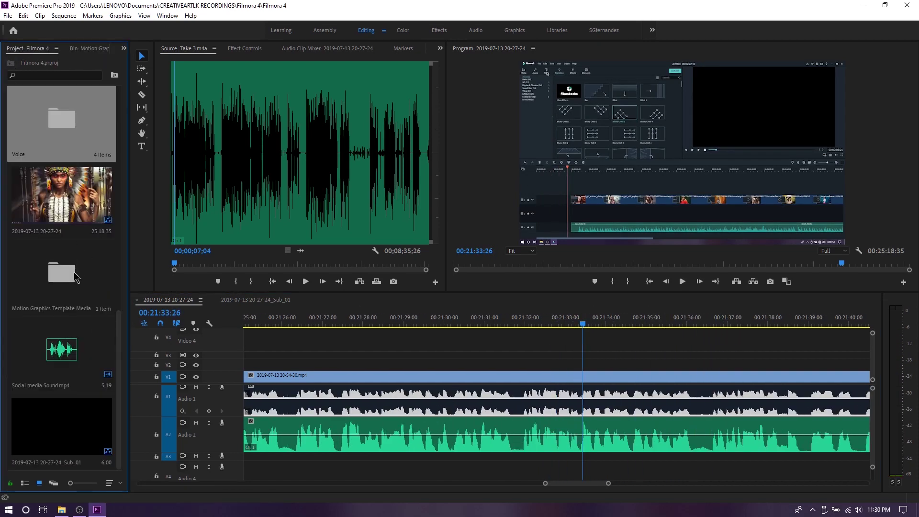
key("shift+3")
double_click(61, 352)
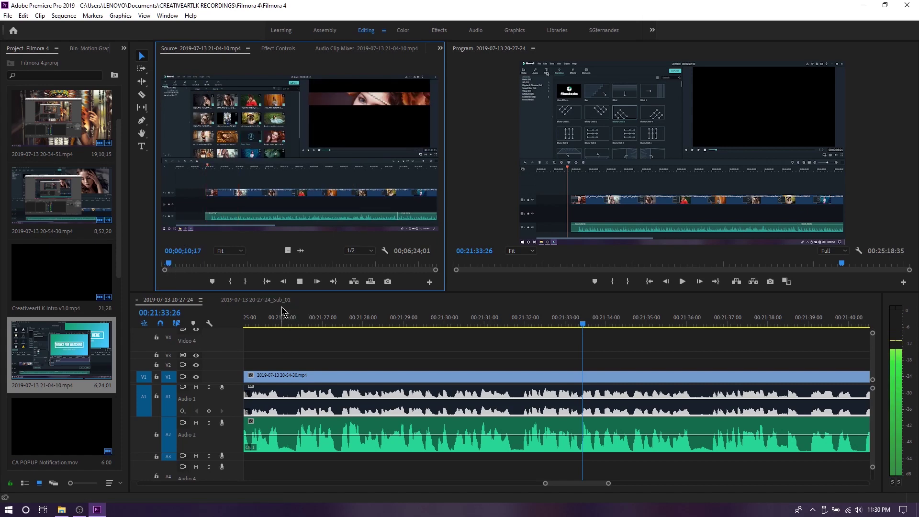
left_click(463, 324)
left_click_drag(369, 324, 381, 325)
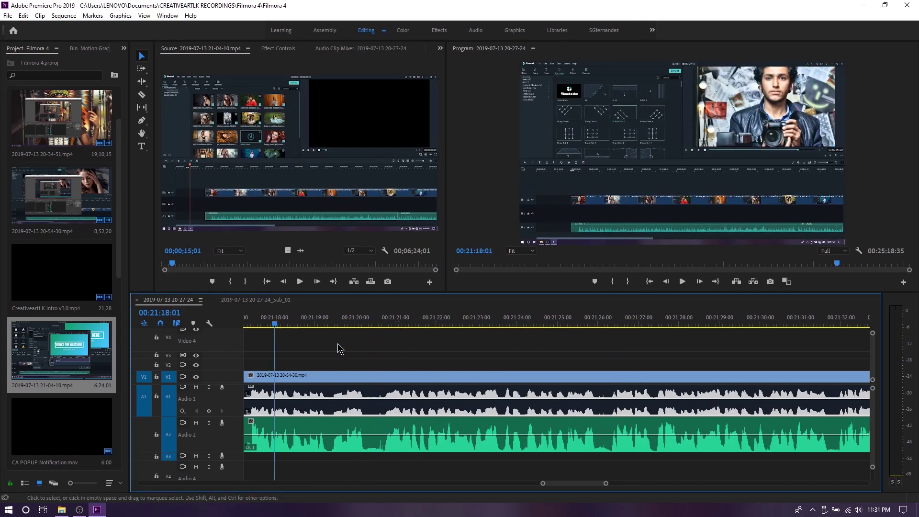
scroll(338, 348, "up", 3)
left_click(402, 324)
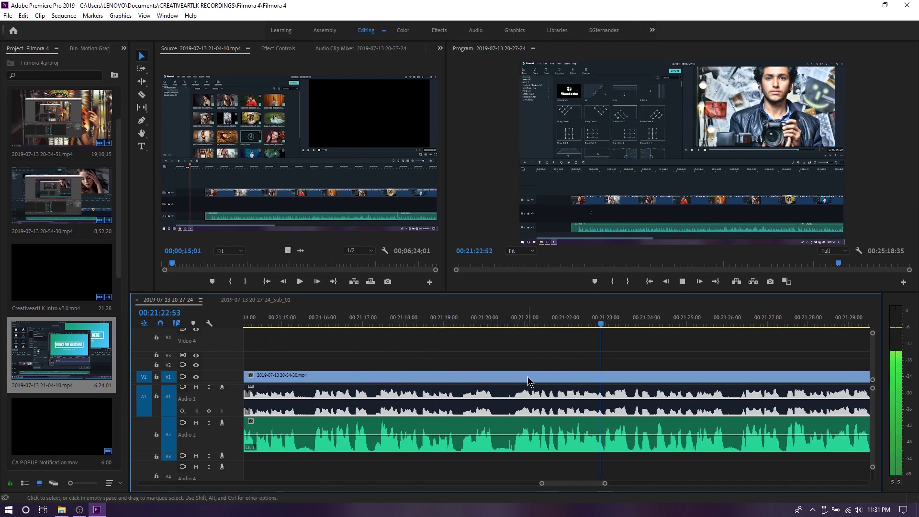
Step: Split at 21:25:59 and synchronize the new recording with its Take 4 voice-over
key("ctrl+k")
left_click(655, 427)
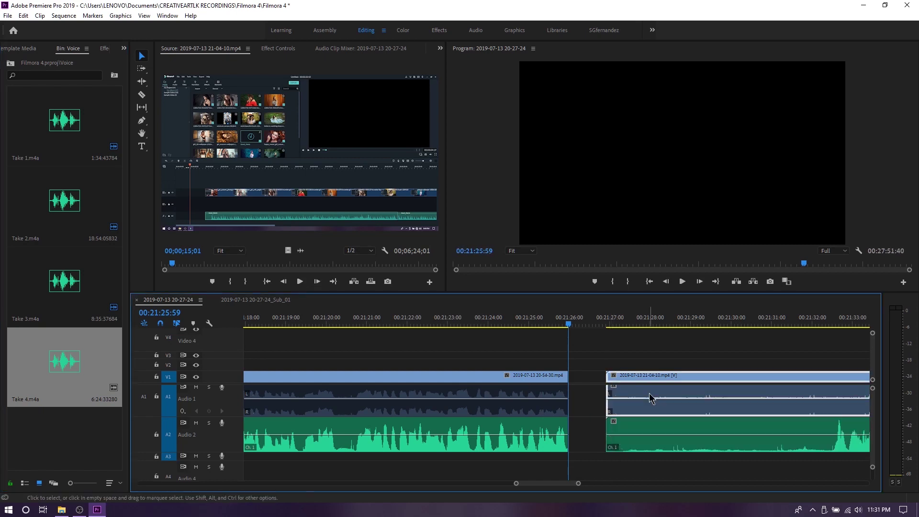
right_click(650, 397)
left_click(697, 198)
Step: Confirm the synchronization and delete the unwanted clips after 21:13:15
key("Return")
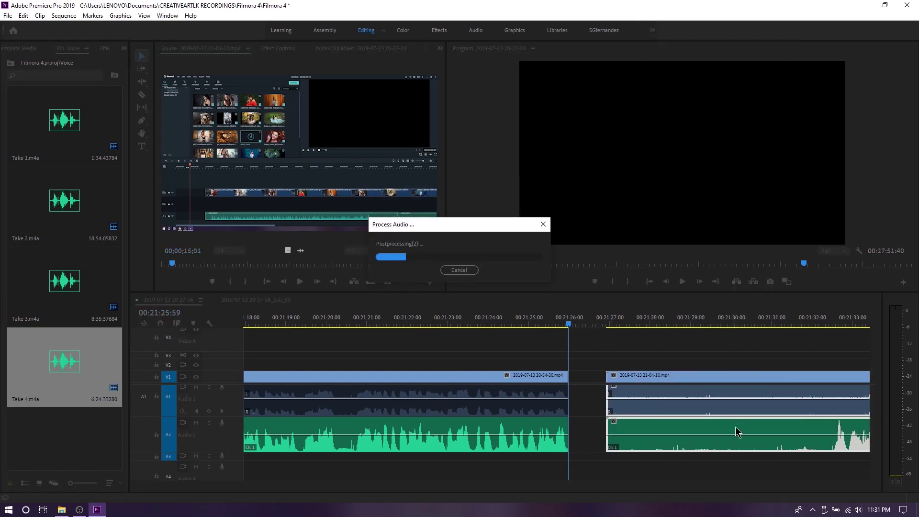
left_click(692, 459)
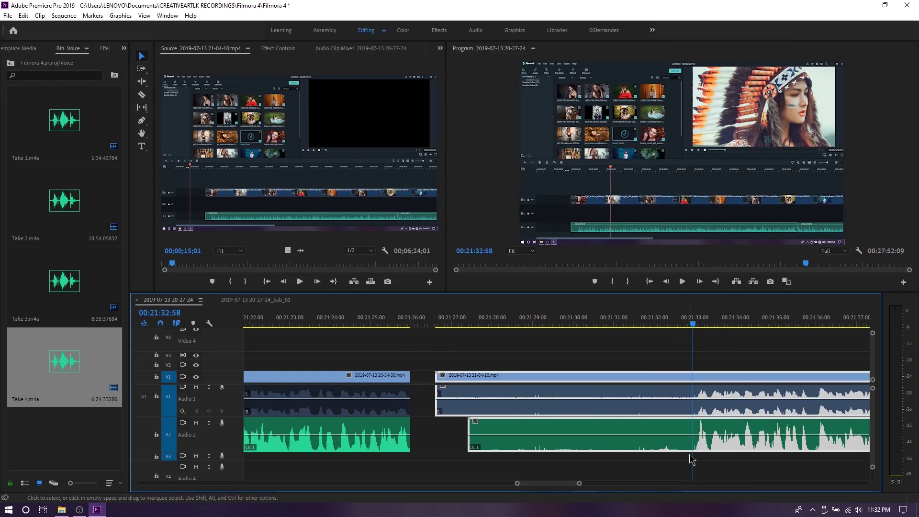
key("space")
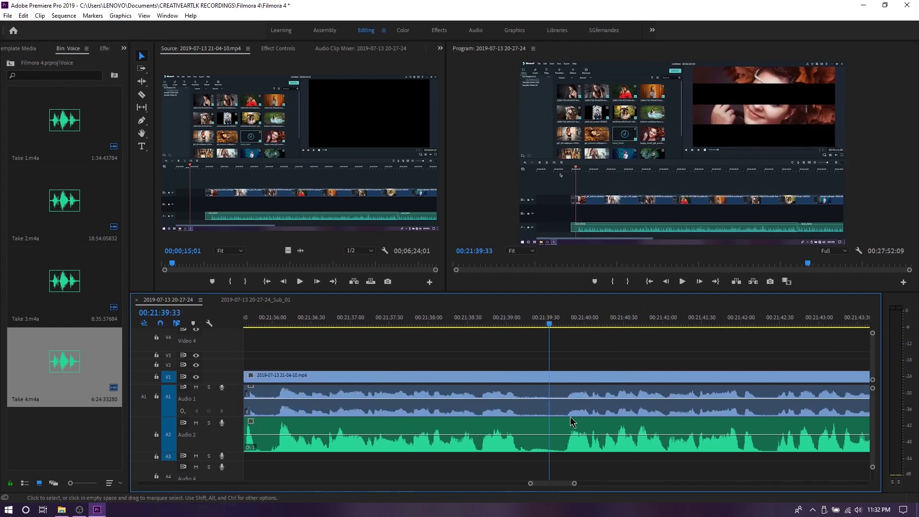
left_click(380, 326)
left_click_drag(471, 345, 502, 462)
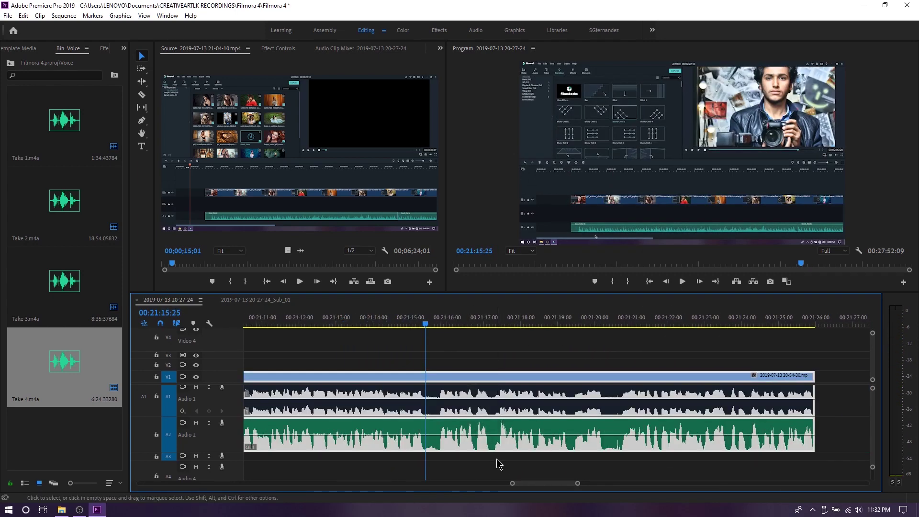
key("Delete")
Step: Slide the later clip left to close the gap and review the new joint
key("minus")
key("minus")
left_click_drag(712, 385, 599, 386)
key("equal")
key("space")
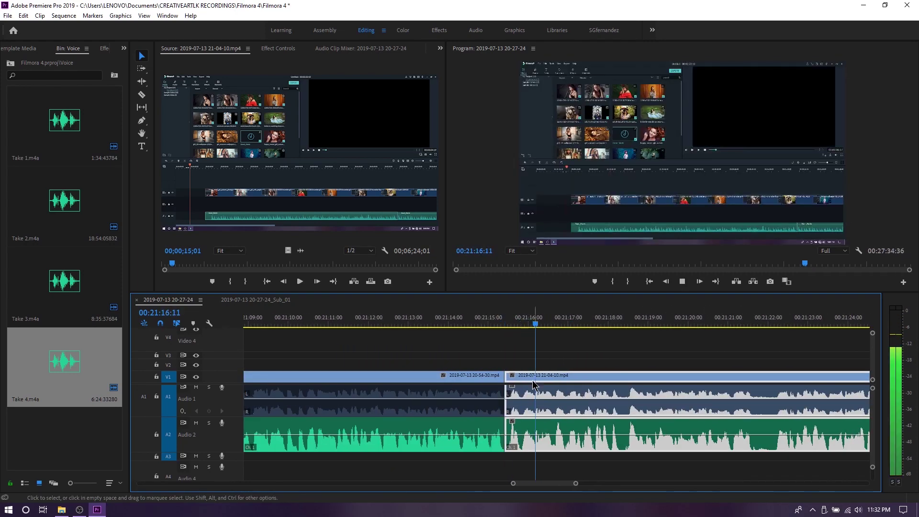
left_click(535, 361)
key("j")
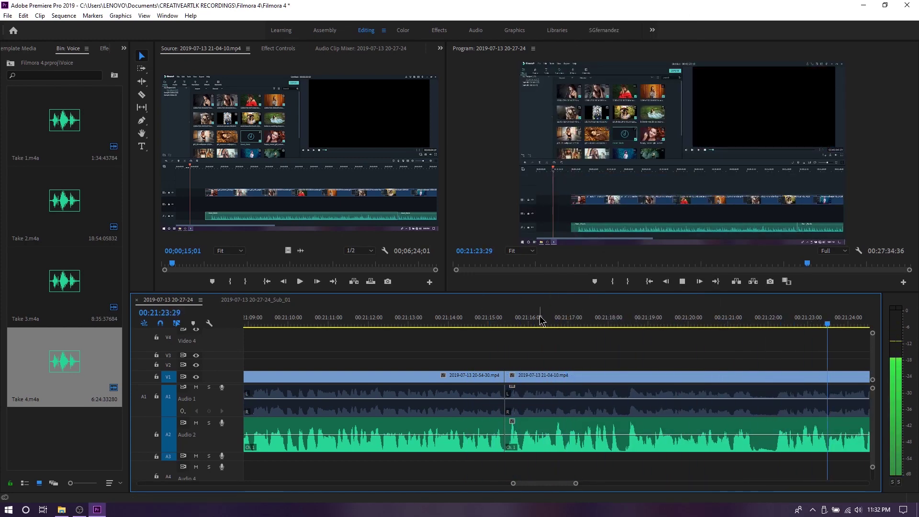
Step: Scale the V1 video clip to 171%, reposition it, and save the project
left_click(660, 381)
left_click(278, 48)
key("space")
left_click_drag(250, 107, 292, 98)
key("space")
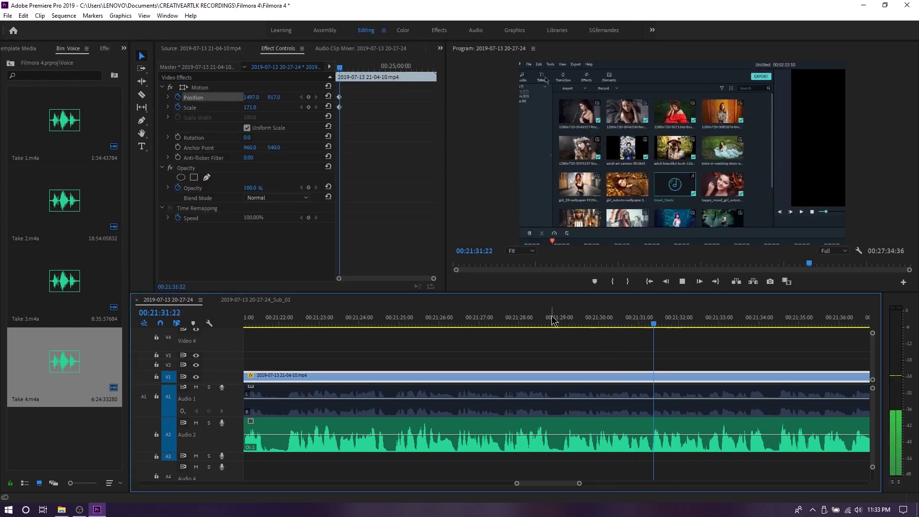
left_click(697, 363)
left_click(697, 382)
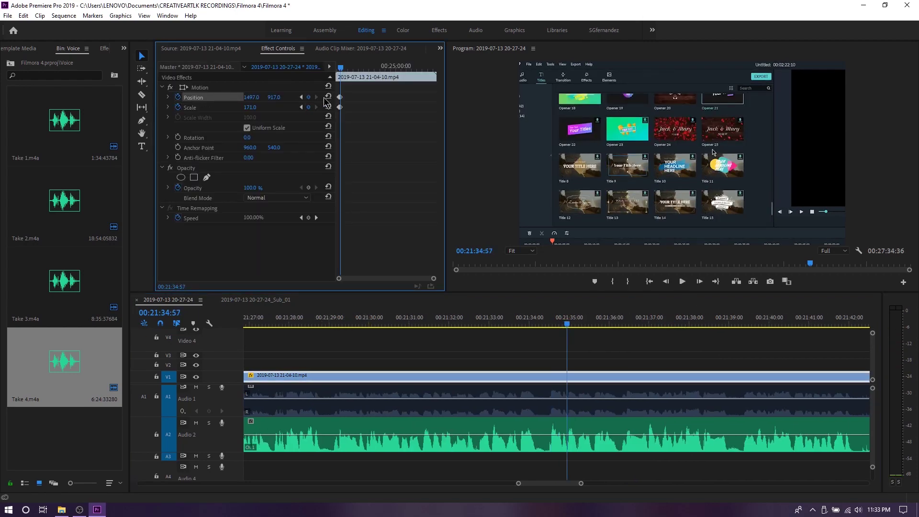
key("ctrl+s")
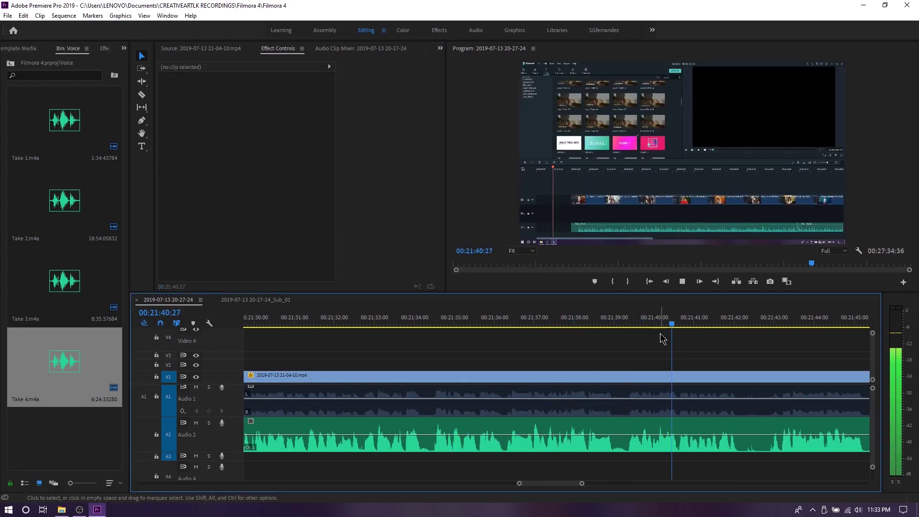
Step: Cut out the middle section around 21:44–21:45 and close the gap
left_click_drag(369, 320, 290, 320)
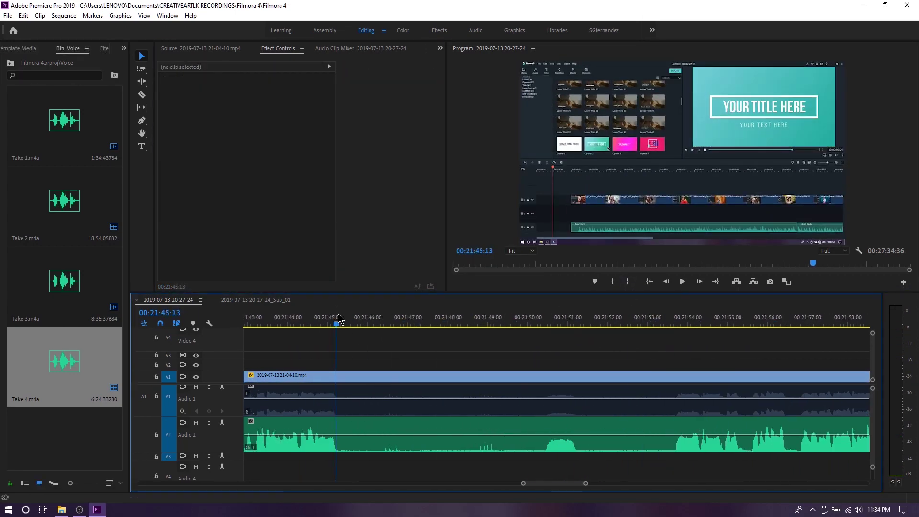
key("ctrl+k")
key("ctrl+k")
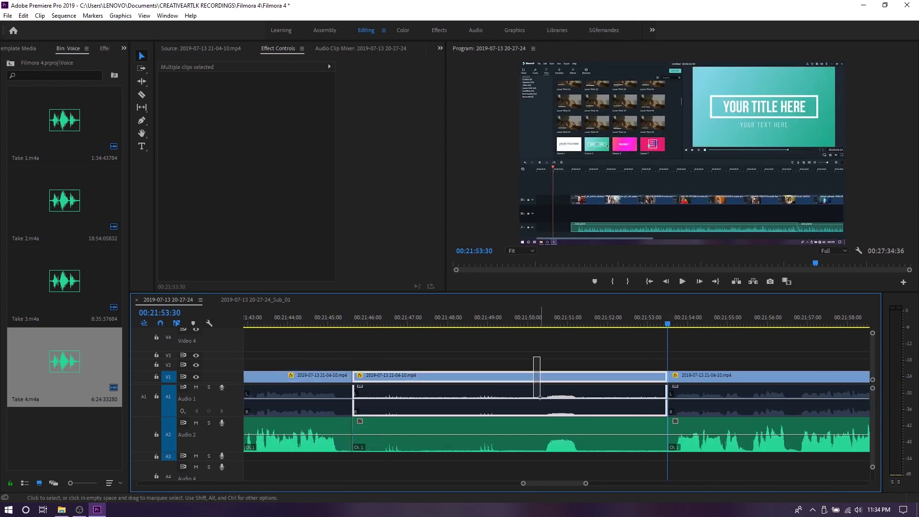
key("Delete")
left_click(706, 382)
left_click_drag(706, 382, 391, 382)
key("space")
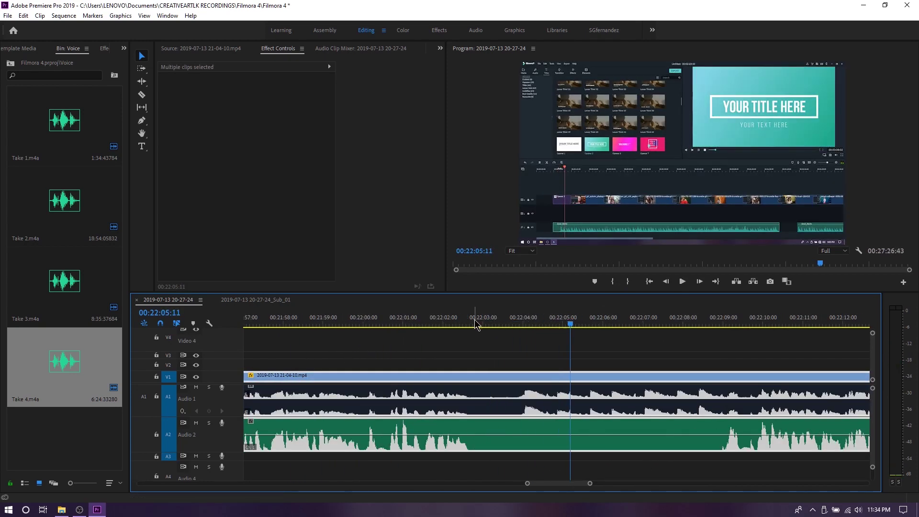
Step: Split the clips at 22:02:44 and enable the original audio on the right part
left_click_drag(495, 335, 507, 365)
key("ctrl+k")
left_click(524, 310)
right_click(566, 404)
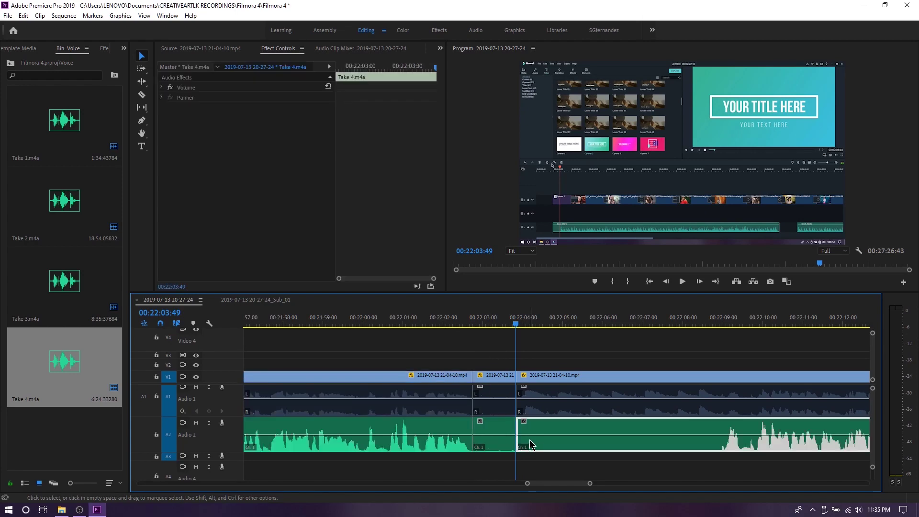
left_click(596, 183)
key("space")
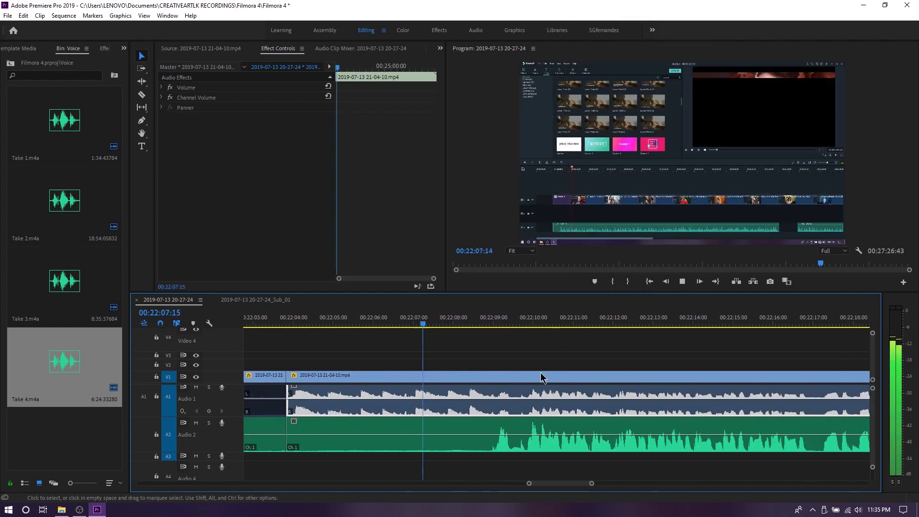
Step: Split all tracks at 22:08:56 and delete the left voice-over clip
left_click(491, 325)
key("ctrl+k")
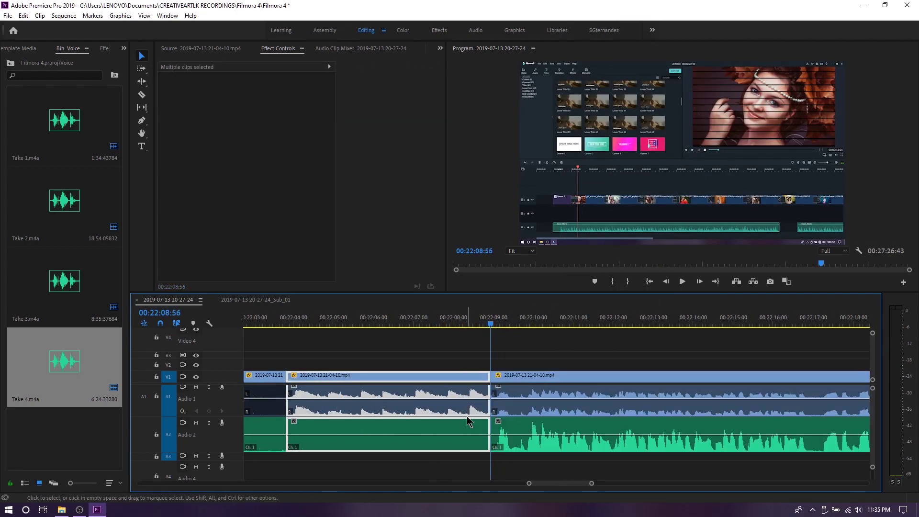
right_click(489, 436)
left_click(461, 438)
key("Delete")
key("space")
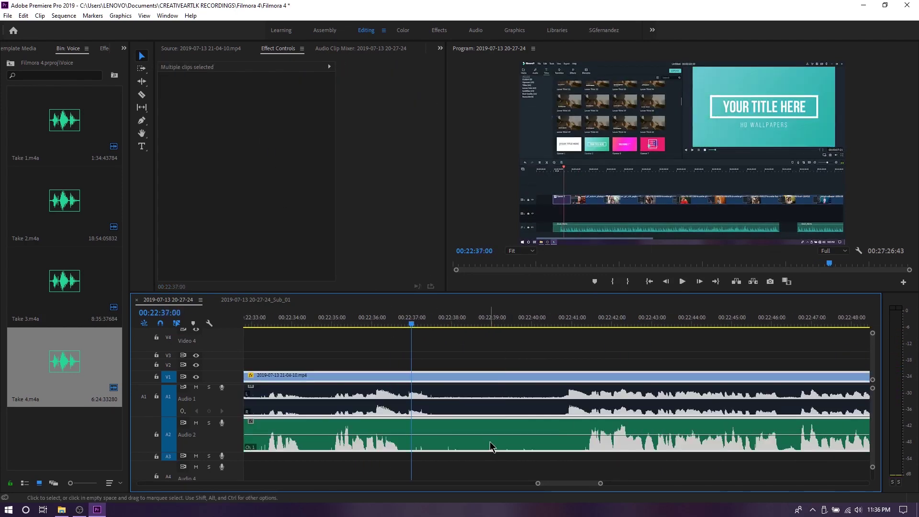
Step: Remove the silent stretch from the Take 4.m4a voice clip and close the gap
left_click(488, 439)
left_click(570, 318)
key("ctrl+k")
left_click(536, 436)
key("Delete")
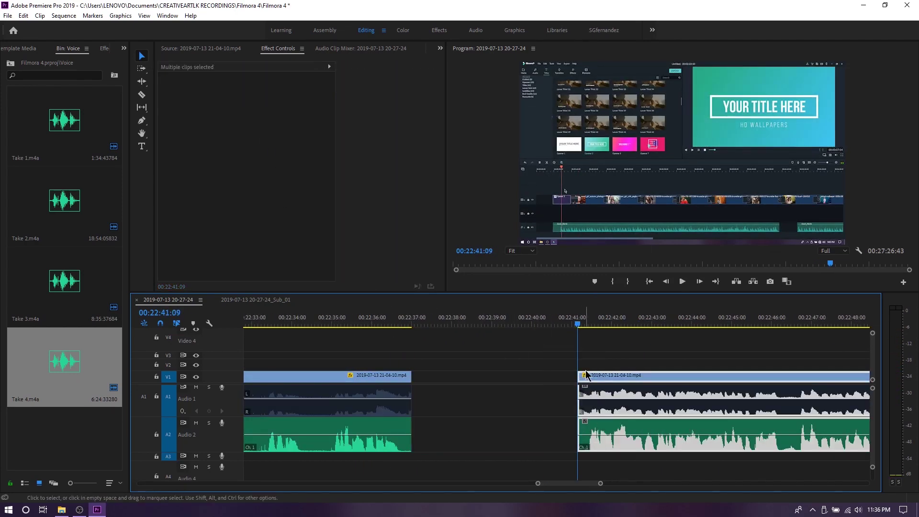
left_click_drag(585, 375, 413, 376)
key("space")
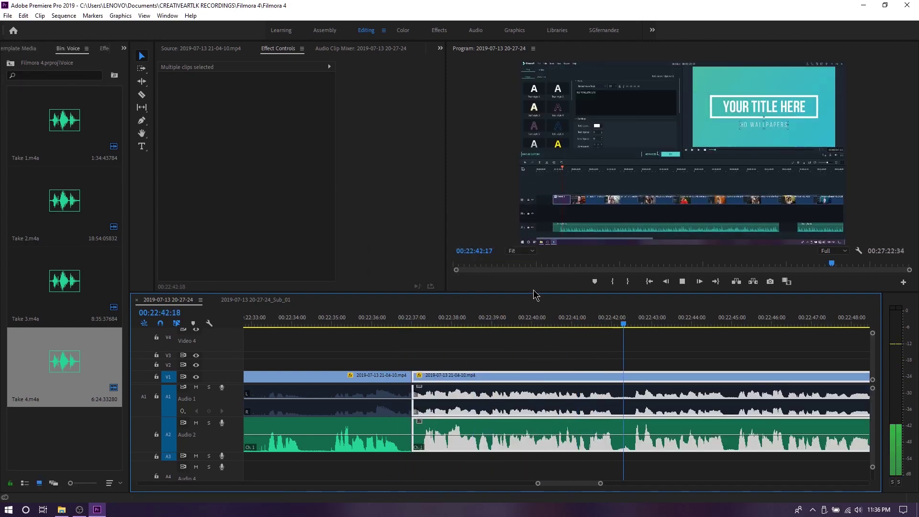
Step: Play from the 23:11:53 edit point to locate the next cut
key("Down")
key("space")
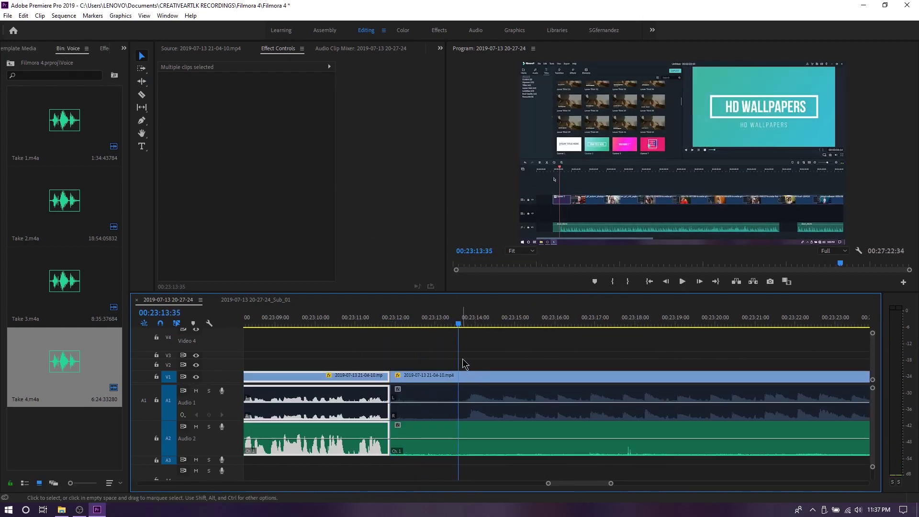
right_click(508, 397)
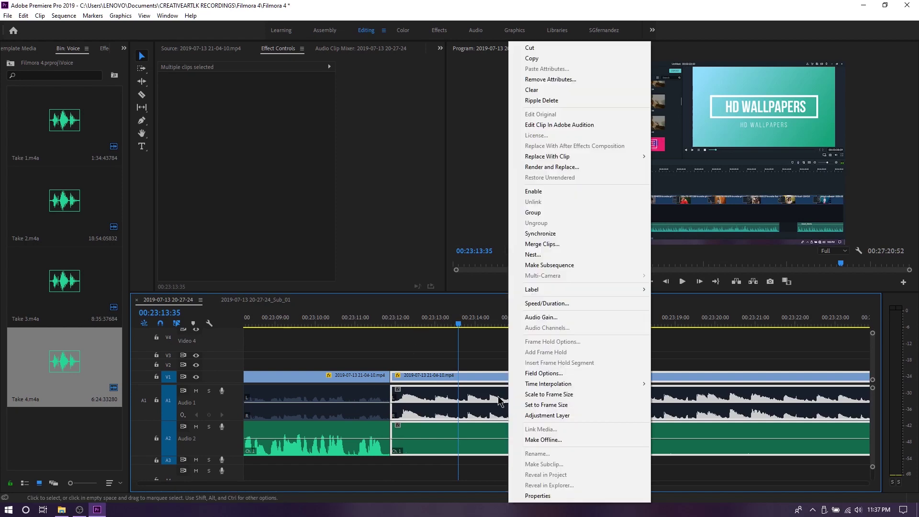
key("Escape")
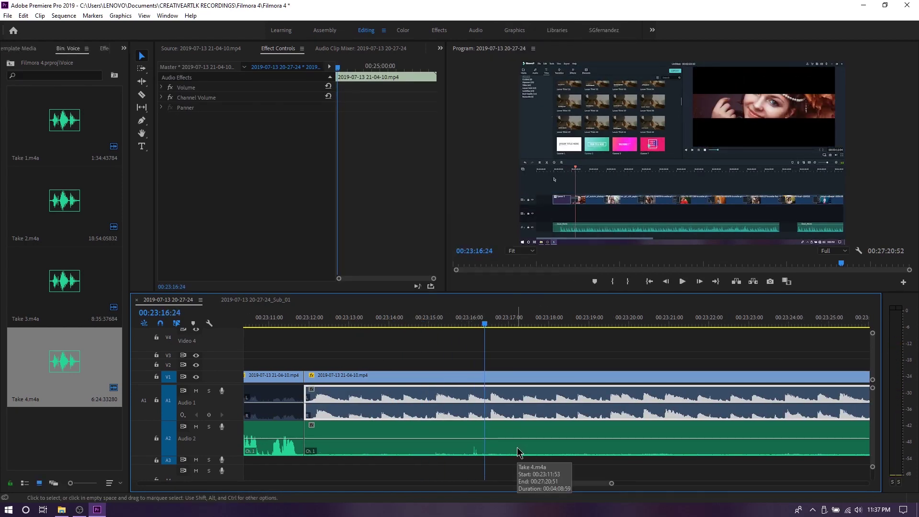
key("space")
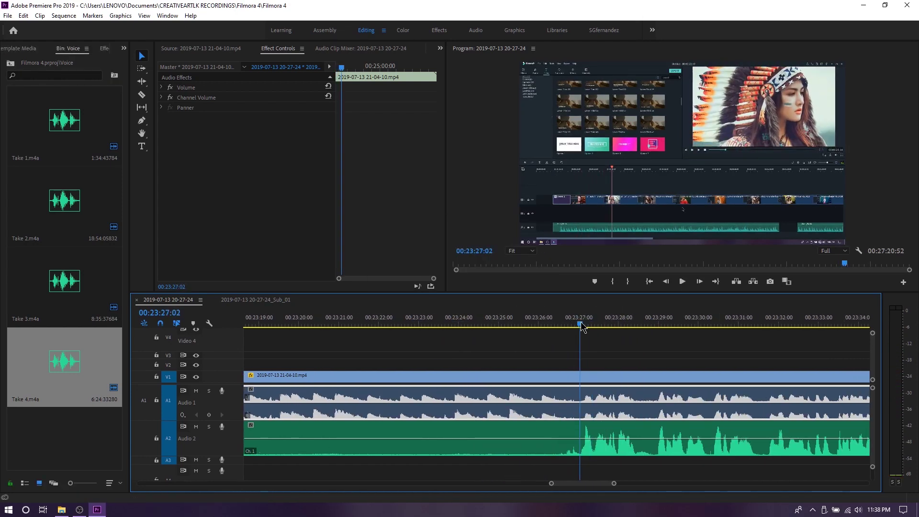
Step: Split the audio at about 00:23:27, delete the unwanted voice part, and save
key("ctrl+k")
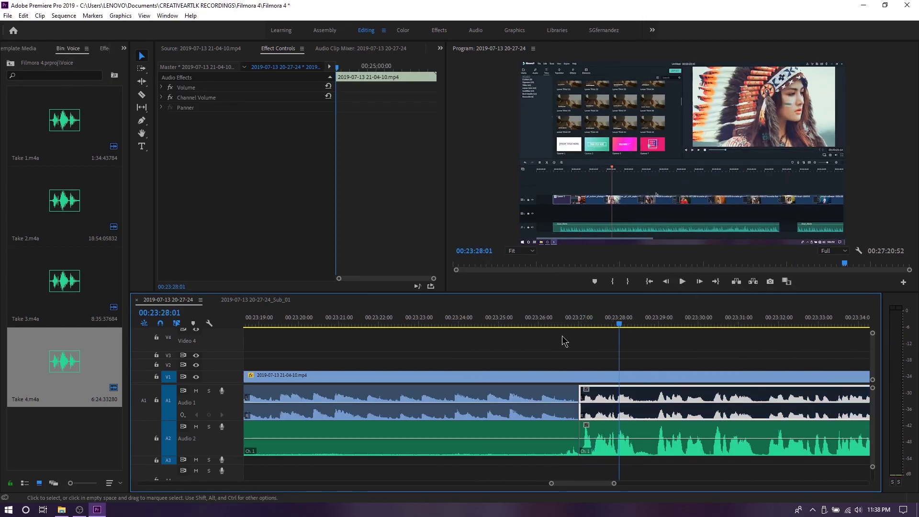
left_click(550, 438)
key("Delete")
key("space")
key("ctrl+s")
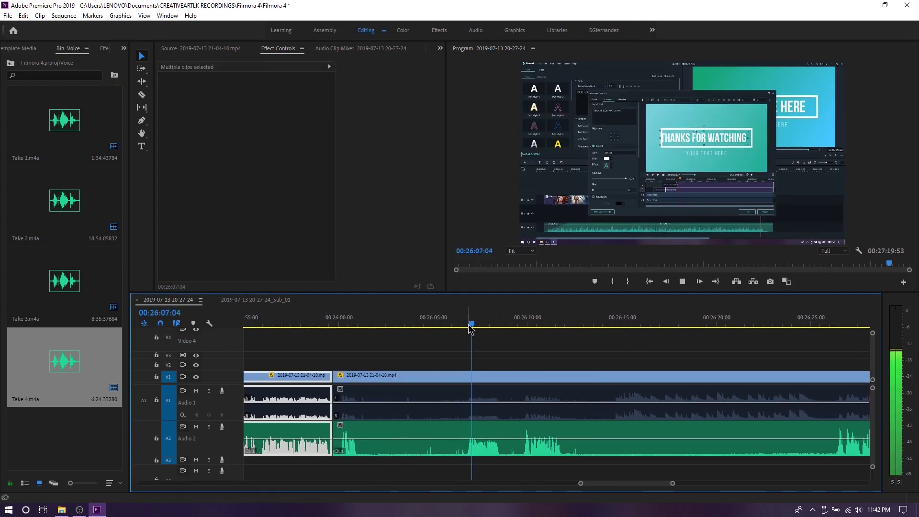
Step: Delete the unwanted stretches near 00:26 and close the gaps
left_click(468, 380)
key("Delete")
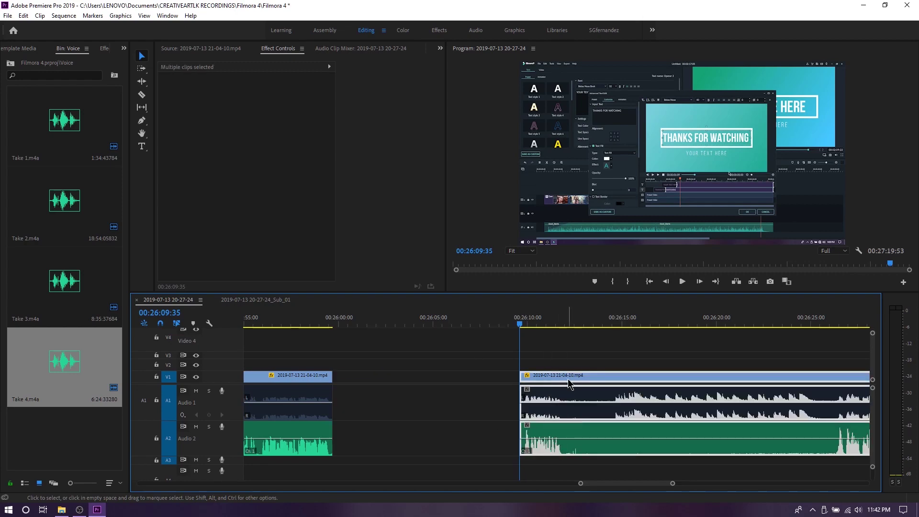
left_click(431, 378)
key("Delete")
left_click(402, 327)
Step: Split at the next cut point and remove the middle video and matching voice pieces
left_click(378, 323)
key("ctrl+k")
left_click(423, 323)
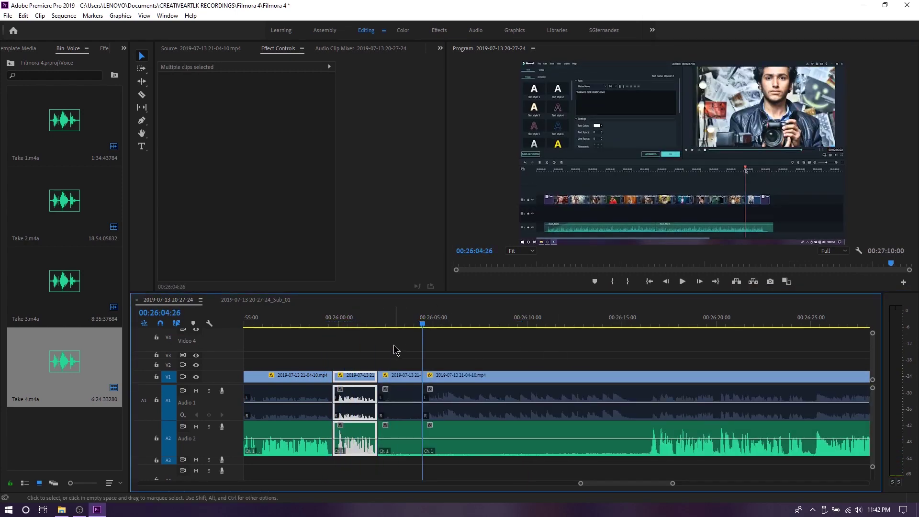
key("ctrl+k")
left_click(400, 379)
key("Delete")
Step: Split at 00:26:13:53 and delete the Take 4 voice segment, keeping the screen audio
left_click(601, 324)
key("ctrl+k")
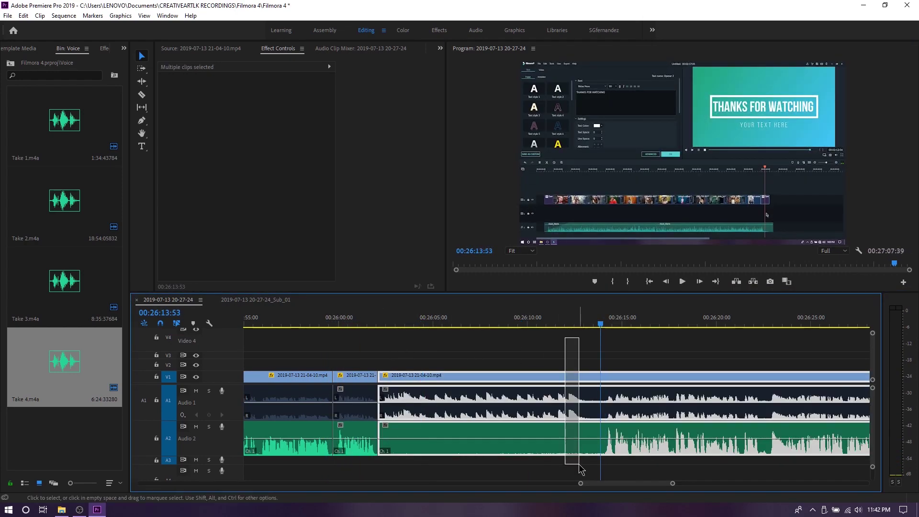
left_click(489, 438)
key("Delete")
left_click(488, 403)
key("space")
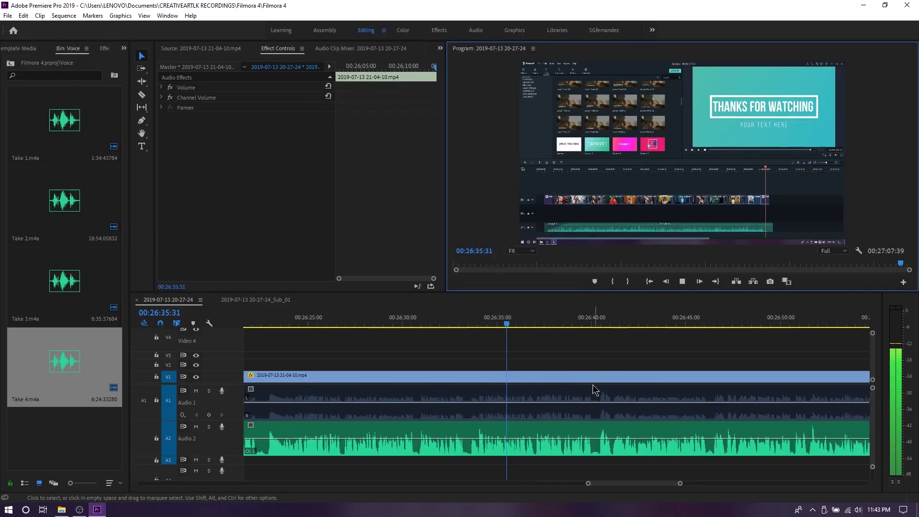
Step: Delete all clips after 00:27:01 so the sequence ends there
key("minus")
key("equal")
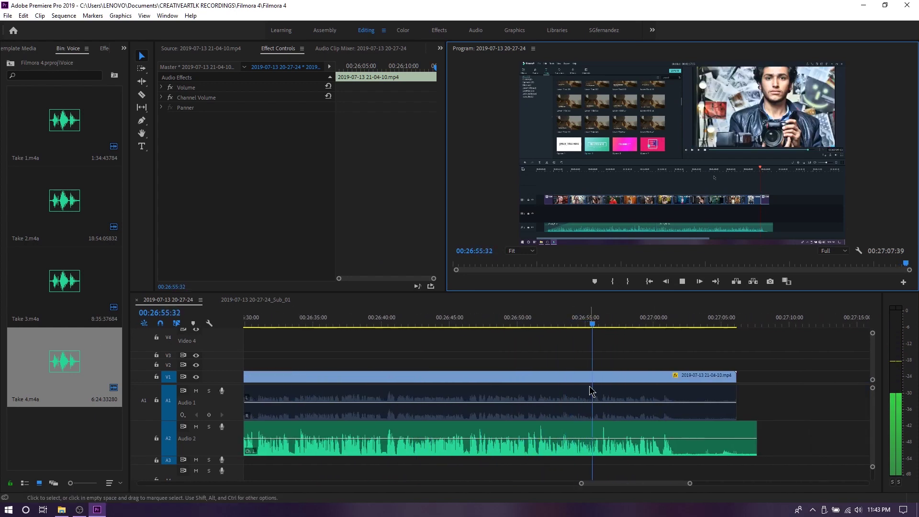
left_click_drag(779, 359, 708, 447)
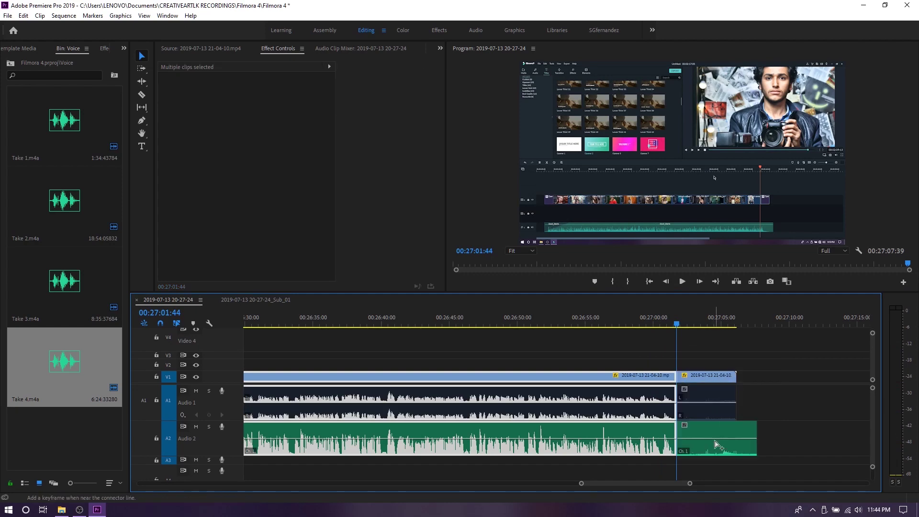
key("Delete")
key("shift+1")
key("shift+1")
key("shift+1")
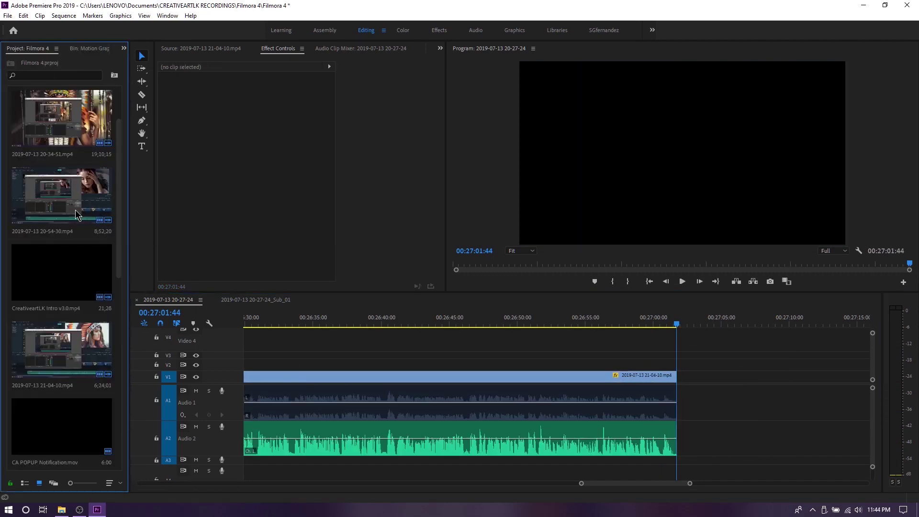
Step: Check the CREATIVEARTLK RECORDINGS > Filmora 4 folder, then save the project
scroll(76, 210, "up", 1)
key("alt+Tab")
left_click(267, 181)
double_click(363, 182)
double_click(363, 180)
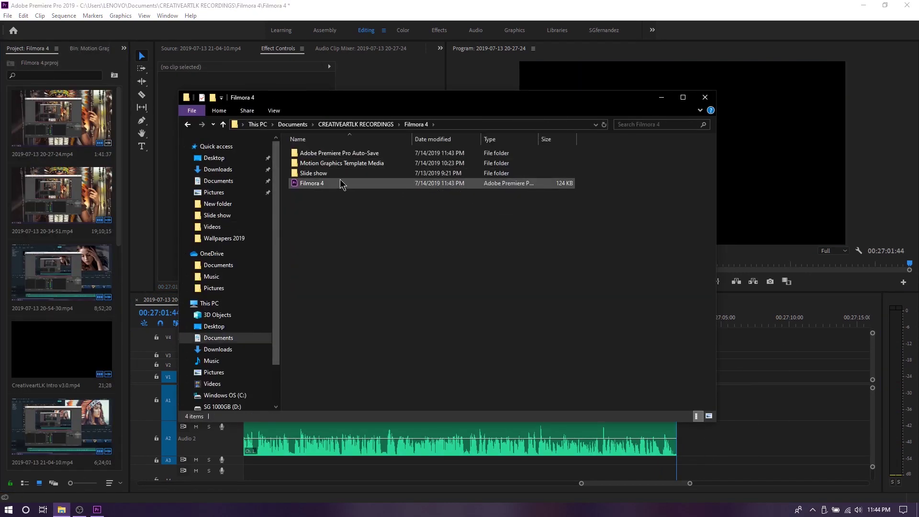
left_click(706, 97)
key("ctrl+s")
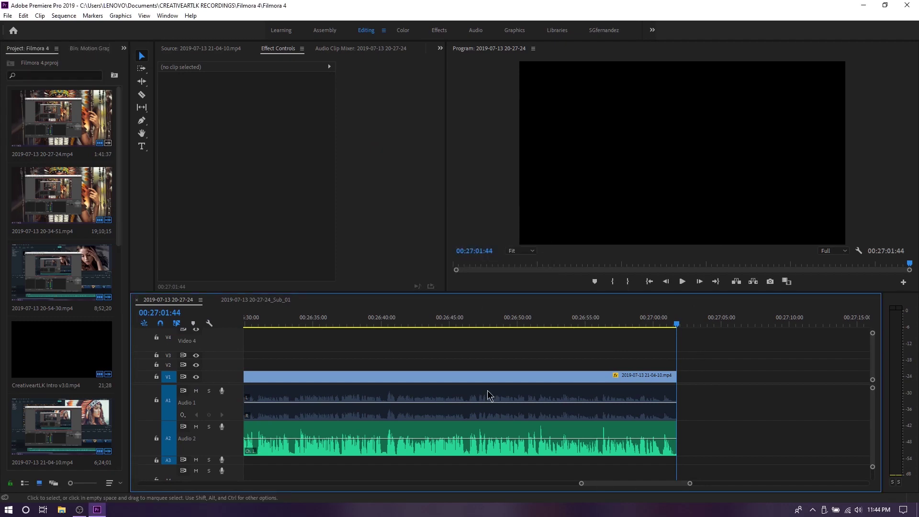
Step: Shift the opening tutorial footage later on the timeline to leave room at the start
scroll(487, 390, "up", 10)
left_click_drag(592, 482, 249, 498)
left_click(267, 393)
left_click_drag(280, 380, 375, 381)
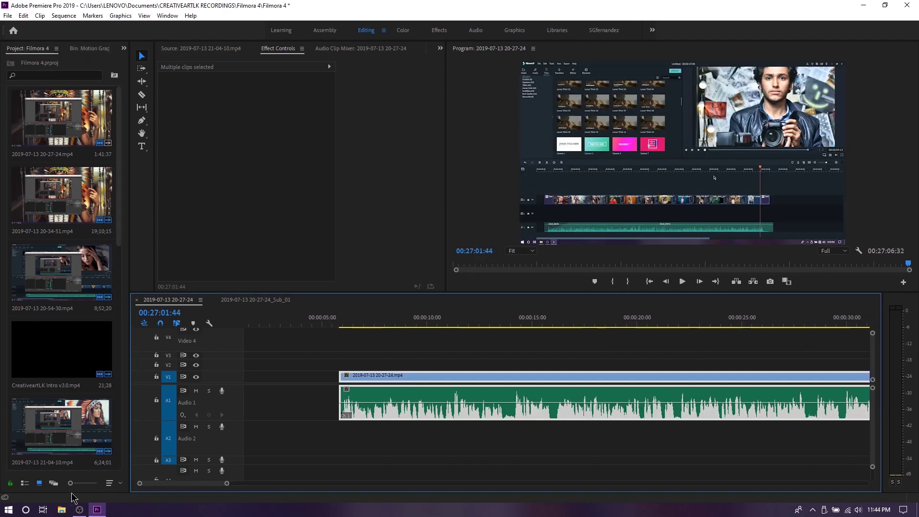
left_click(371, 319)
Step: Drag native_american_girl_3-wallpaper-1920x1080.jpg from E: > Gallary > My Image > Wallpapers 2019 onto V1
left_click(8, 509)
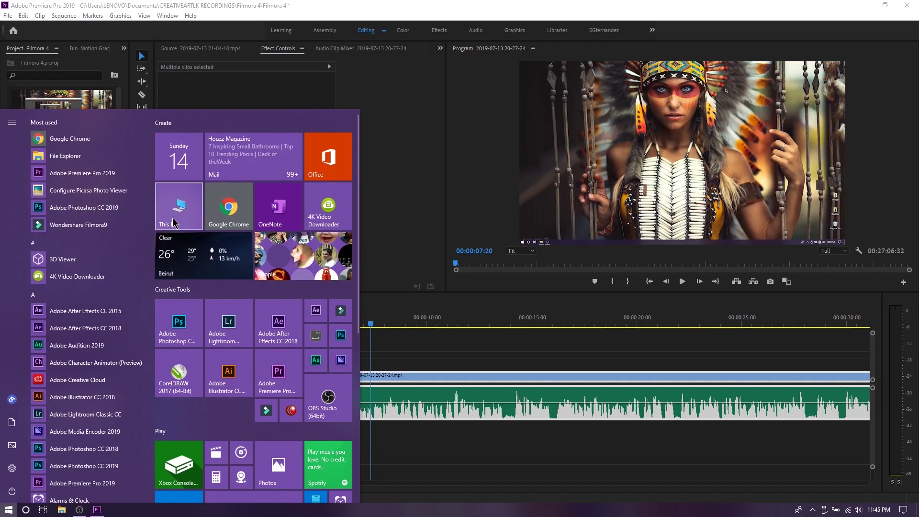
left_click(10, 416)
double_click(482, 266)
double_click(335, 144)
double_click(576, 199)
double_click(570, 302)
scroll(570, 302, "down", 5)
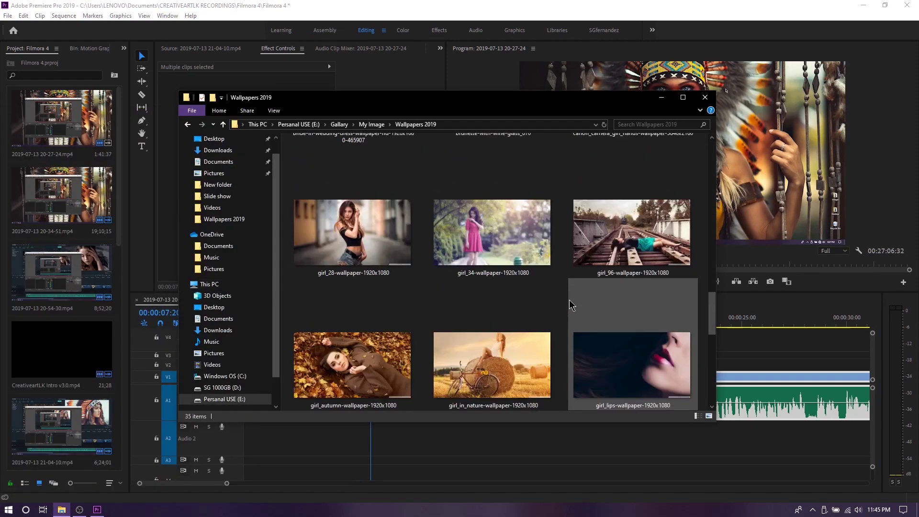
scroll(569, 307, "down", 5)
mouse_move(349, 361)
left_mouse_down()
mouse_move(242, 381)
mouse_move(392, 386)
left_mouse_up()
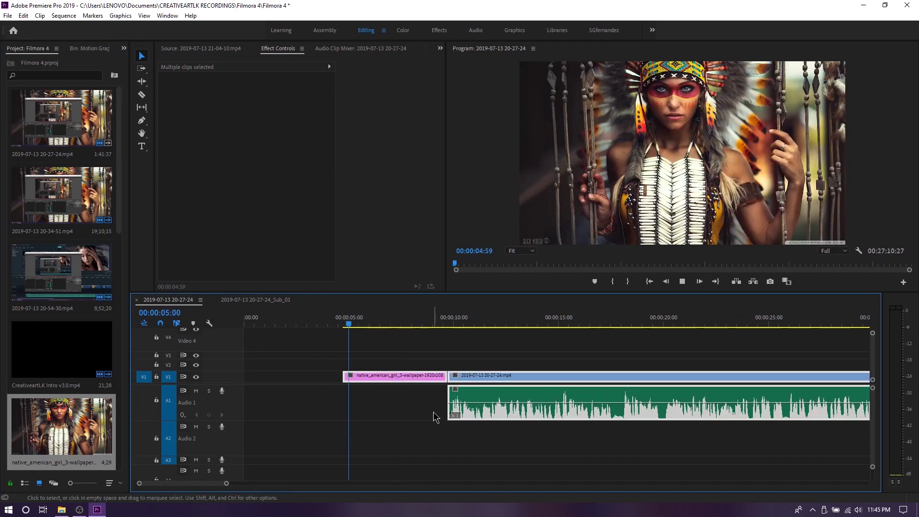
Step: Browse the E: drive's CREATIVEART lk projects to the Youtube Musics > New 1 music folder
left_click(61, 510)
left_click(187, 125)
left_click(258, 125)
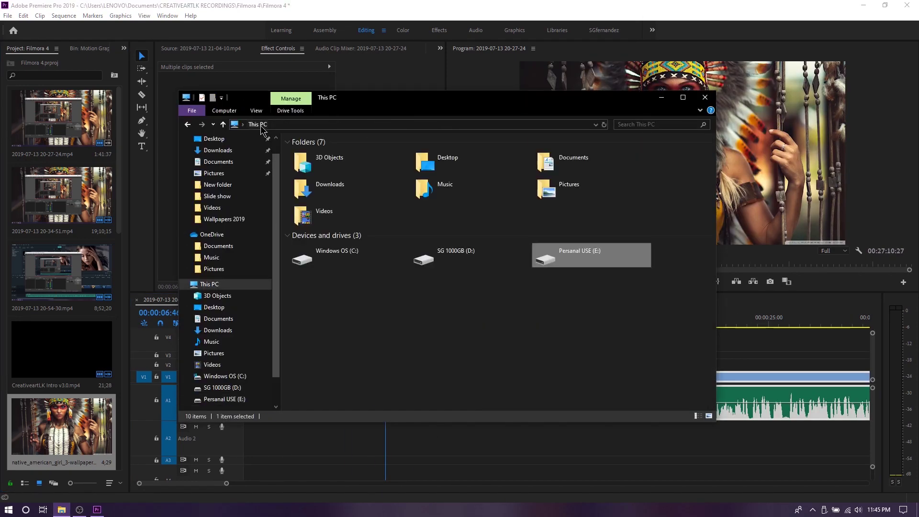
double_click(591, 256)
double_click(354, 151)
double_click(314, 261)
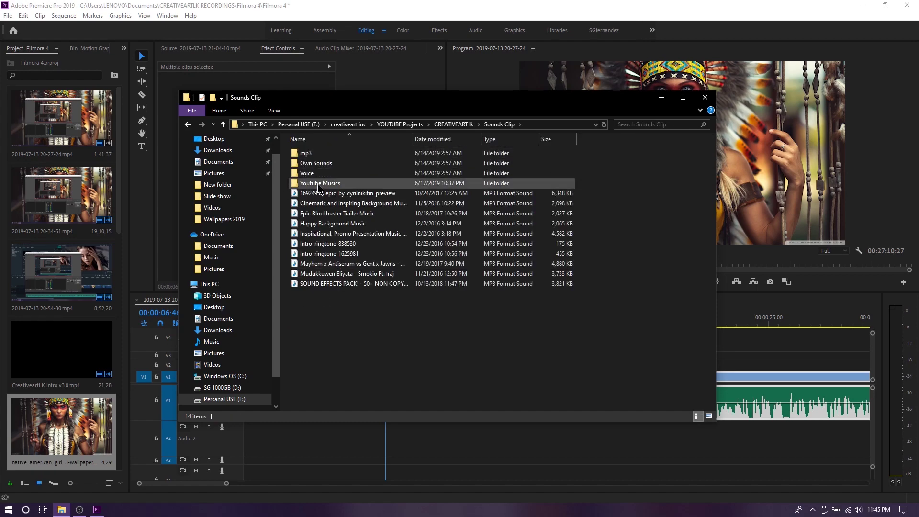
double_click(316, 191)
double_click(316, 153)
Step: Preview tracks, then import Night_Drive from the New 2 folder and audition it
double_click(313, 163)
left_click(349, 194)
key("BackSpace")
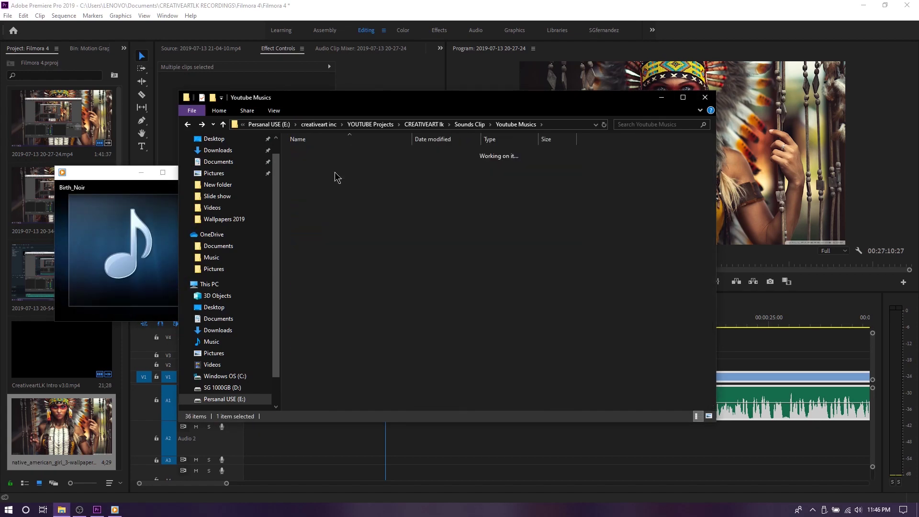
double_click(335, 203)
left_click_drag(318, 214, 92, 341)
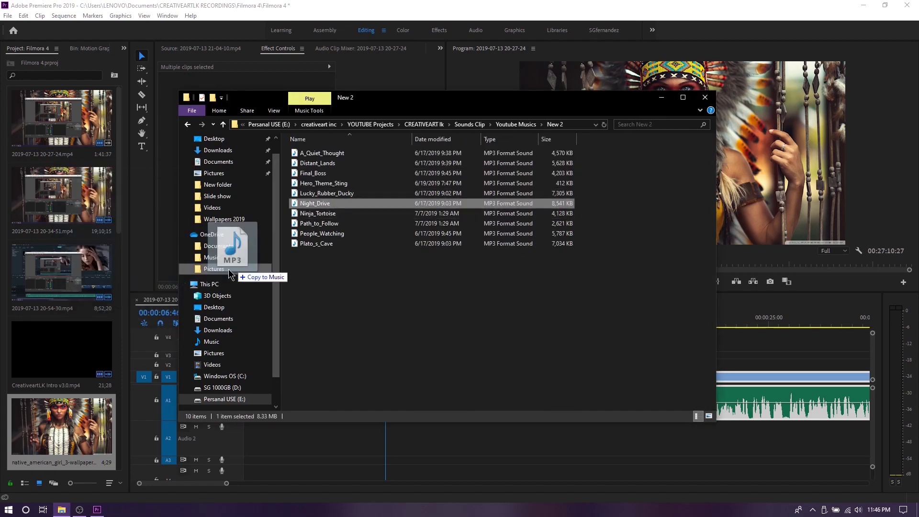
double_click(92, 341)
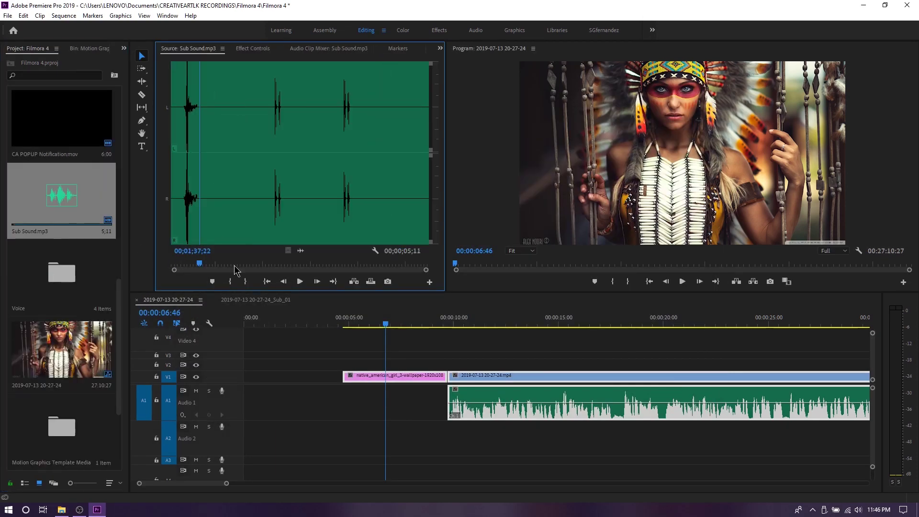
left_click(301, 282)
left_click(300, 282)
Step: Cross-dissolve the intro image in at about 28% opacity and overlay the 1_RS_AngledSplit title on V3
left_click(490, 443)
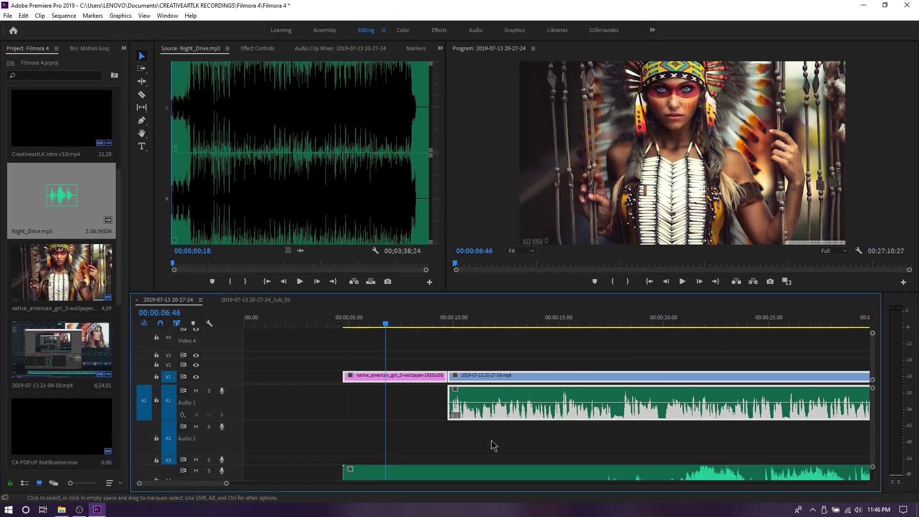
key("backslash")
key("equal")
key("equal")
key("equal")
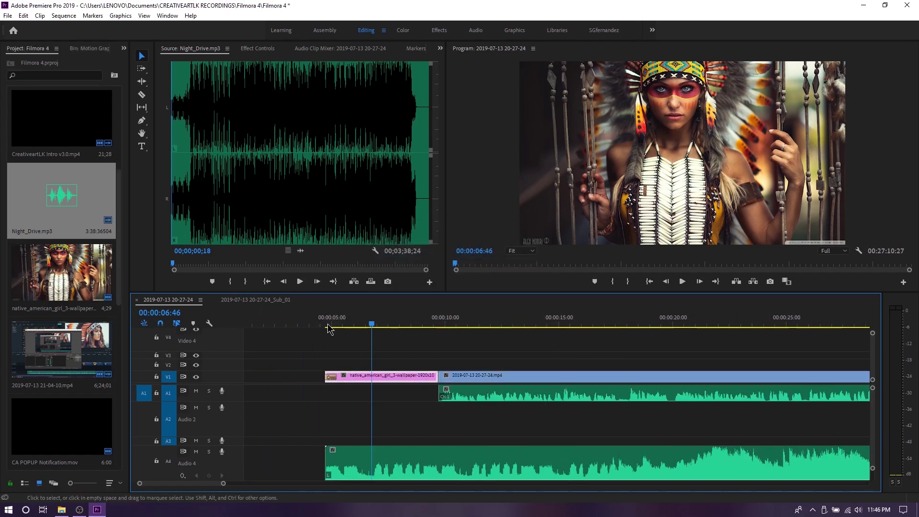
left_click(347, 320)
key("ctrl+d")
left_click(326, 30)
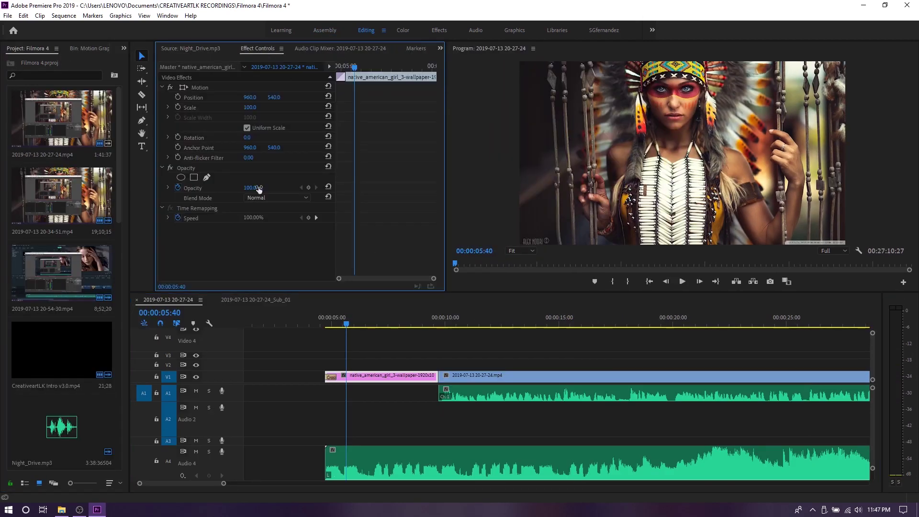
left_click_drag(252, 188, 225, 187)
key("space")
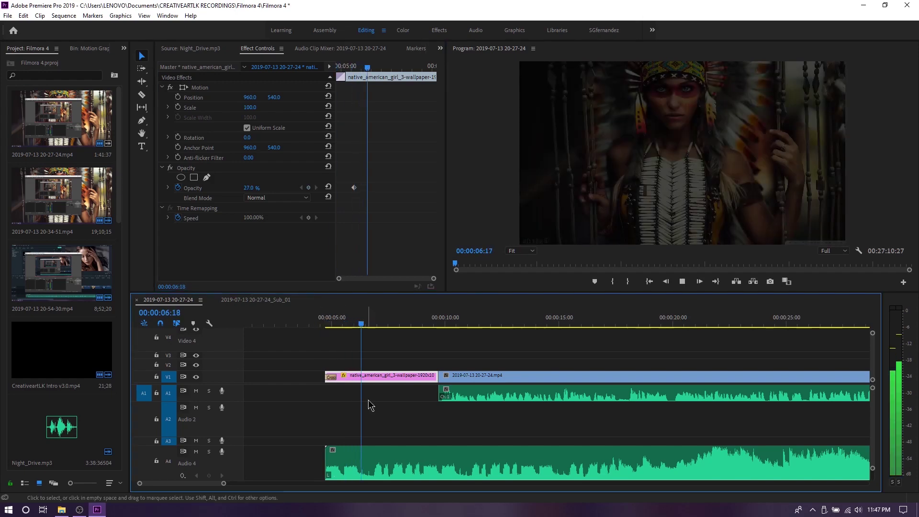
left_click(507, 31)
left_click_drag(831, 192, 295, 366)
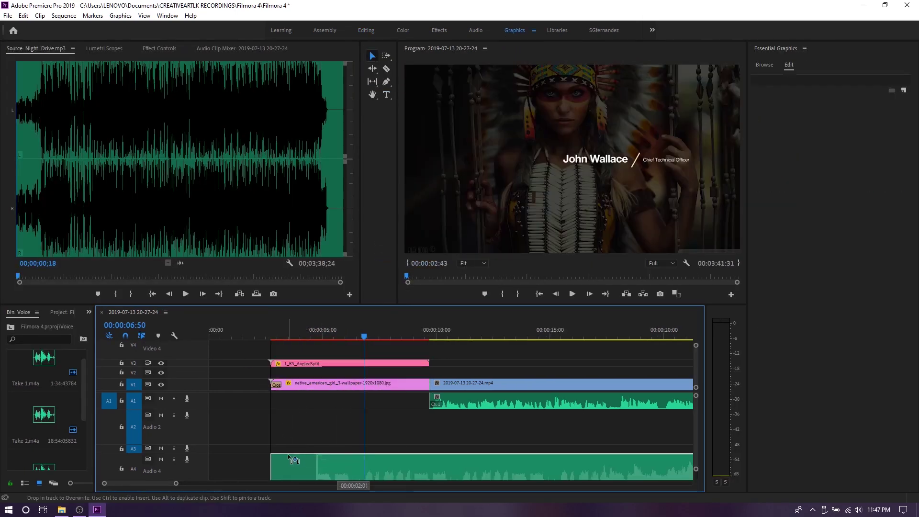
Step: Change the title's slash line colour to yellow-green D2FF00 and preview the title animation
left_click_drag(416, 335, 325, 335)
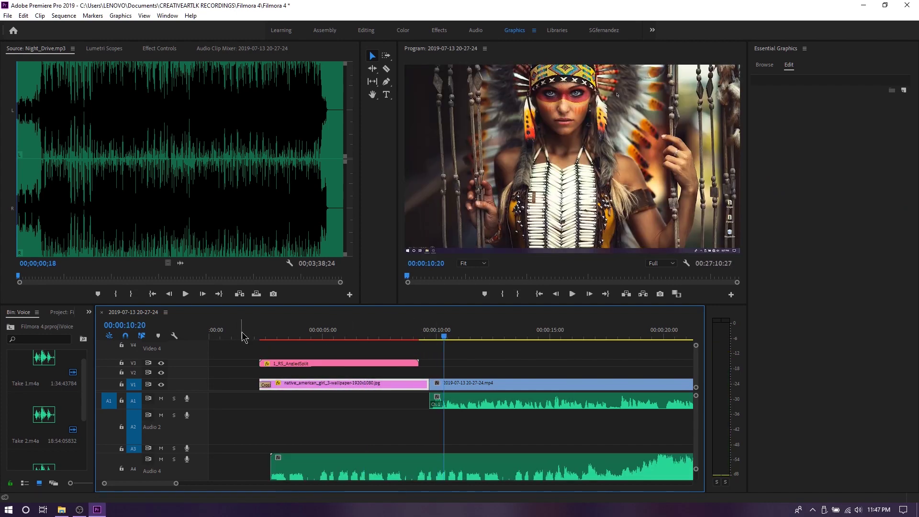
left_click(400, 366)
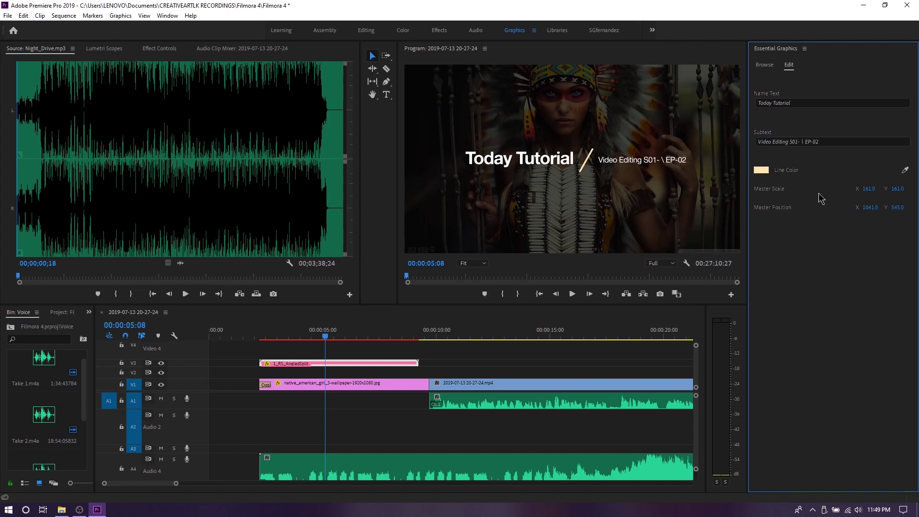
key("Return")
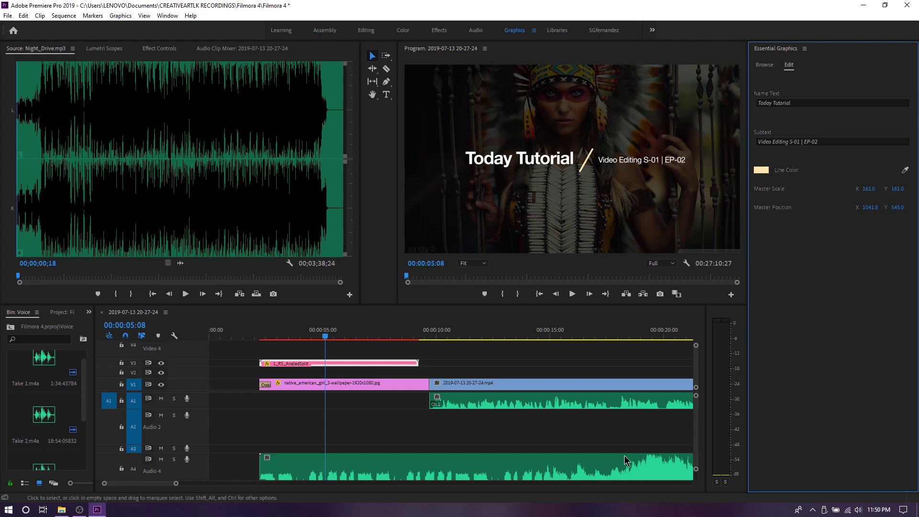
left_click(761, 170)
left_click(566, 205)
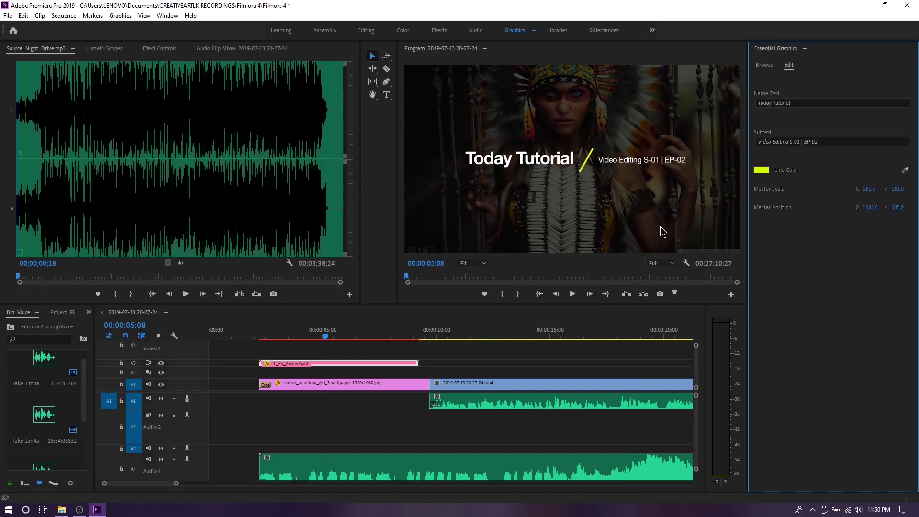
left_click(281, 337)
key("space")
Step: Start the V1 background image earlier and align the Night_Drive music on A4 with it
left_click(315, 372)
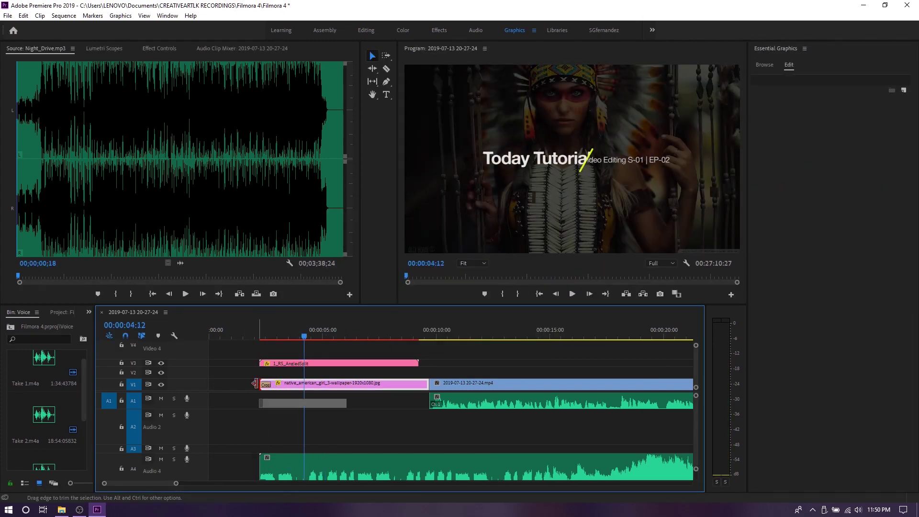
left_click_drag(260, 383, 254, 383)
key("space")
left_click(284, 393)
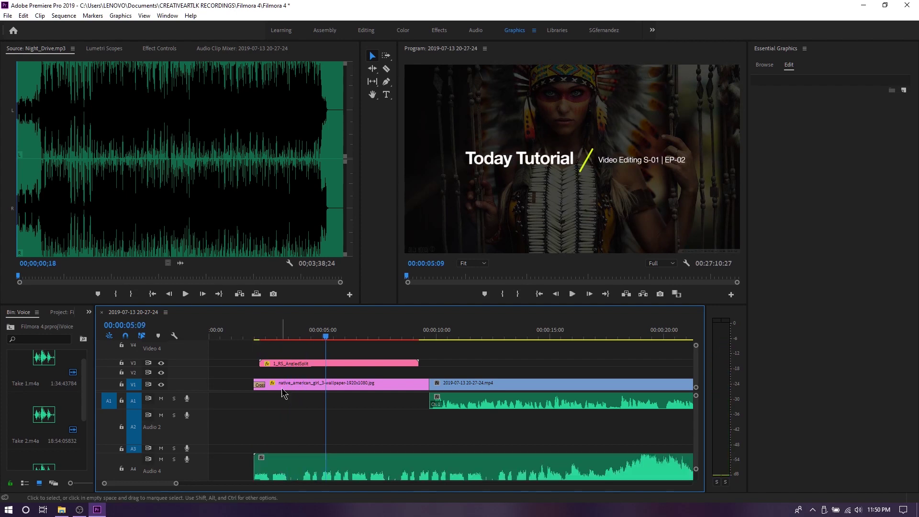
left_click_drag(258, 467, 250, 467)
left_click(241, 330)
key("space")
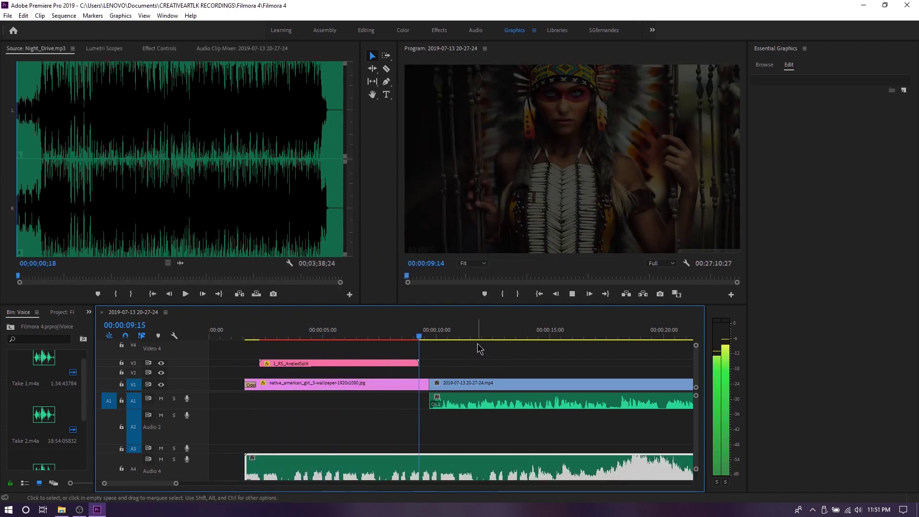
Step: Save the project and render previews for the intro section
key("ctrl+s")
left_click(322, 364)
key("Return")
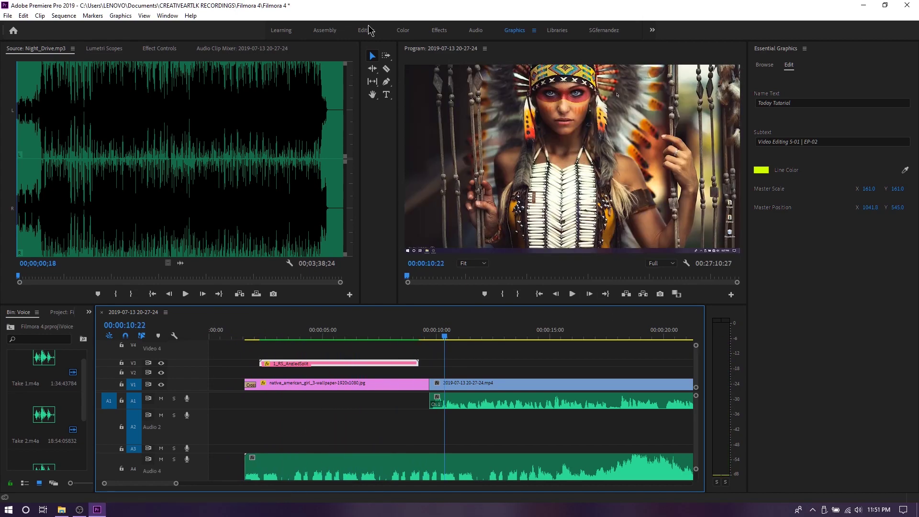
Step: In the Editing workspace, create an Adjustment Layer and place it on V2 over the tutorial clip's start
left_click(367, 30)
right_click(102, 418)
left_click(67, 483)
right_click(79, 460)
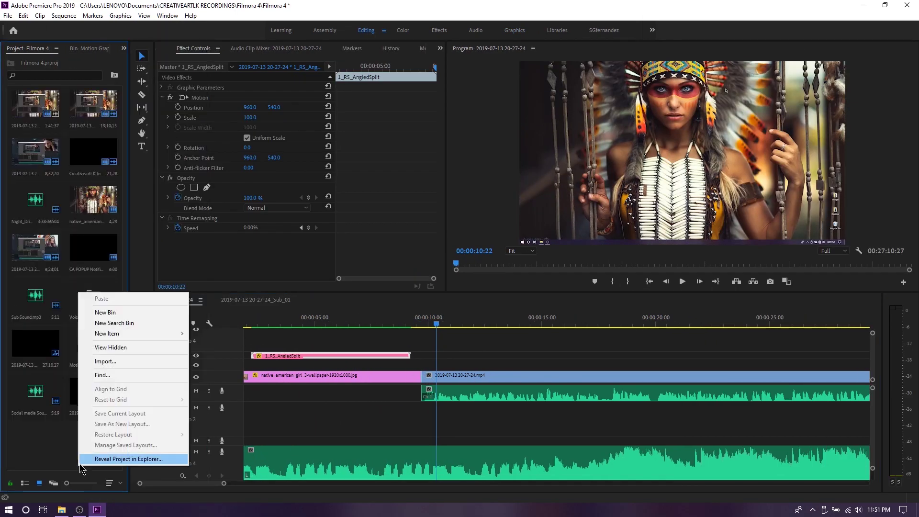
mouse_move(123, 328)
left_click(220, 308)
left_click_drag(58, 453, 427, 364)
Step: Try the FILM CRUX Warp Spin Counterclockwise and Whip Pan Down Long presets on the layer, then undo both
left_click(418, 328)
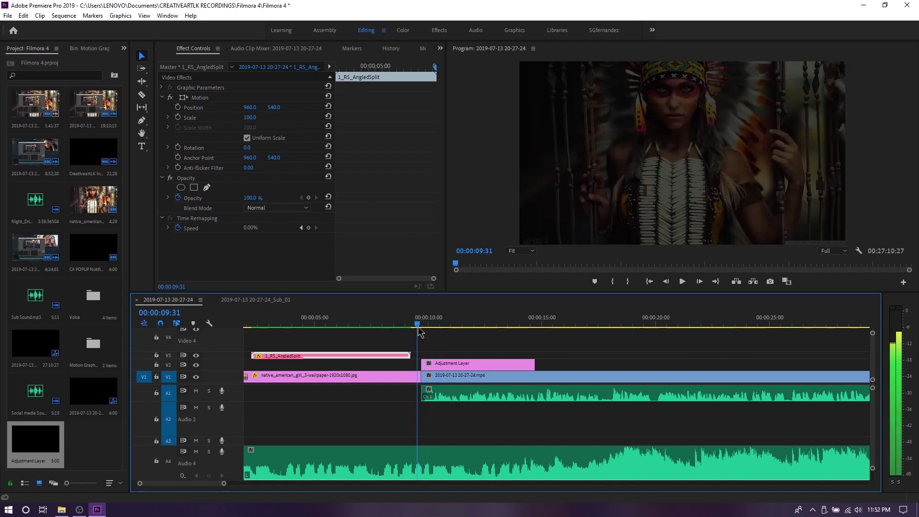
key("Down")
key("=")
key("=")
left_click(474, 364)
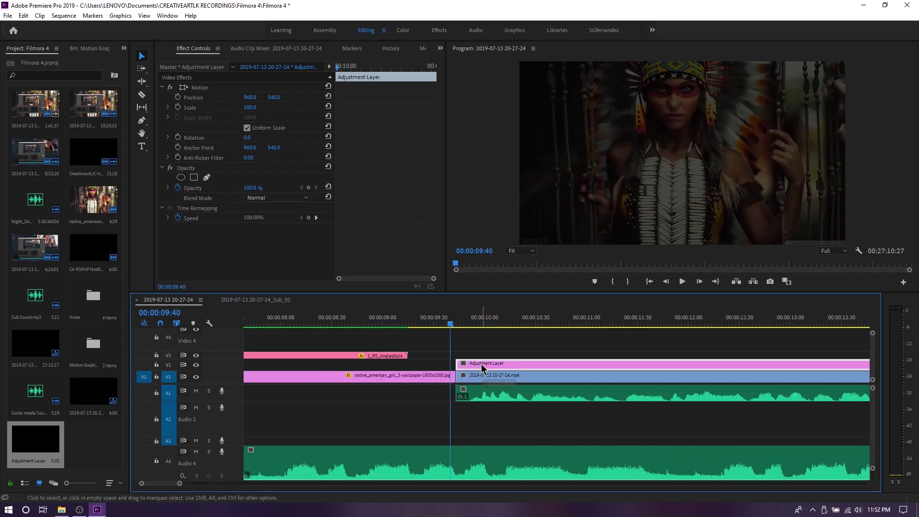
left_click(91, 50)
scroll(96, 50, "down", 2)
left_click(12, 112)
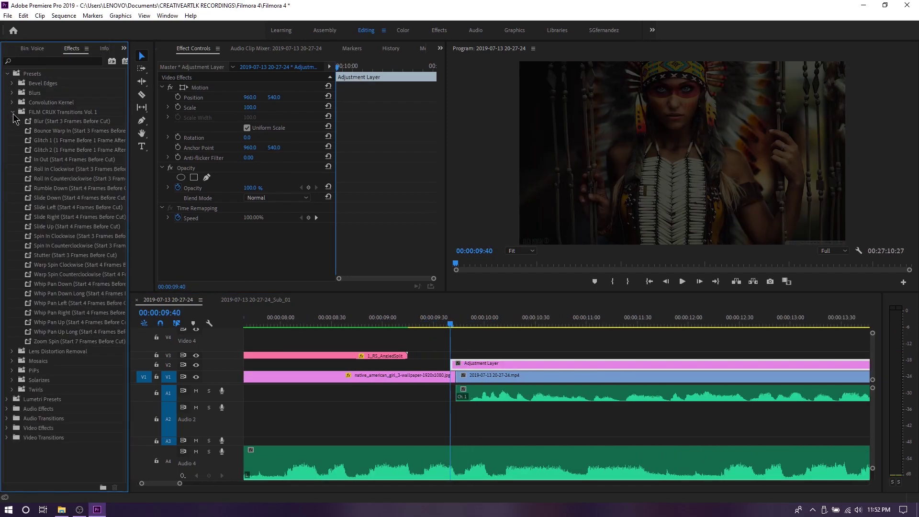
left_click_drag(455, 365, 454, 365)
key("space")
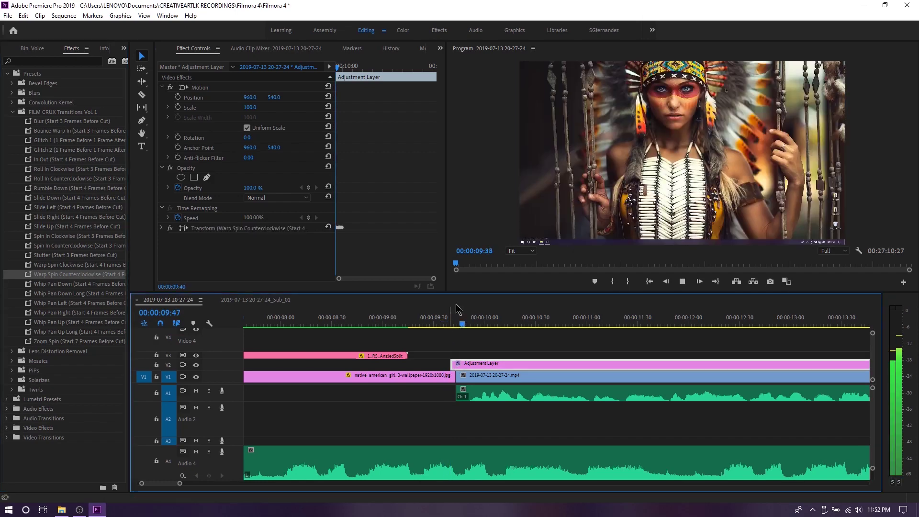
key("ctrl+z")
left_click_drag(77, 293, 503, 364)
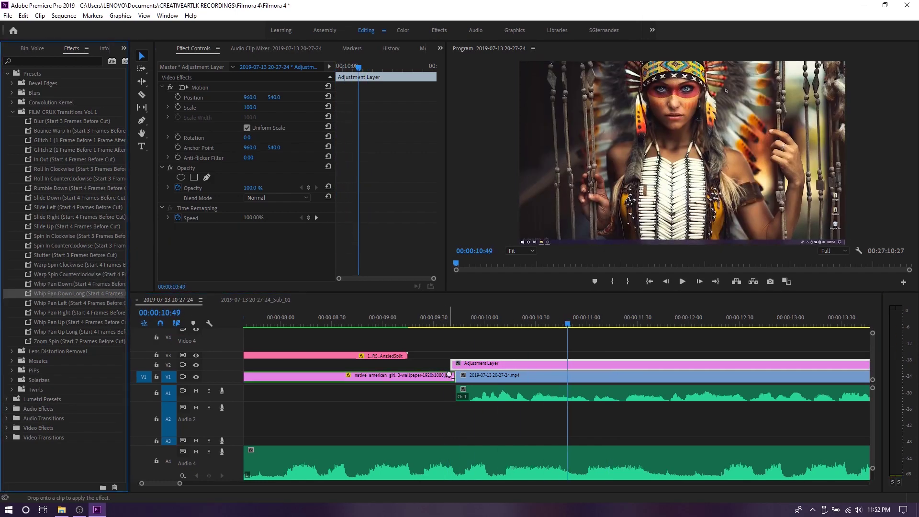
left_click(546, 326)
key("space")
key("ctrl+z")
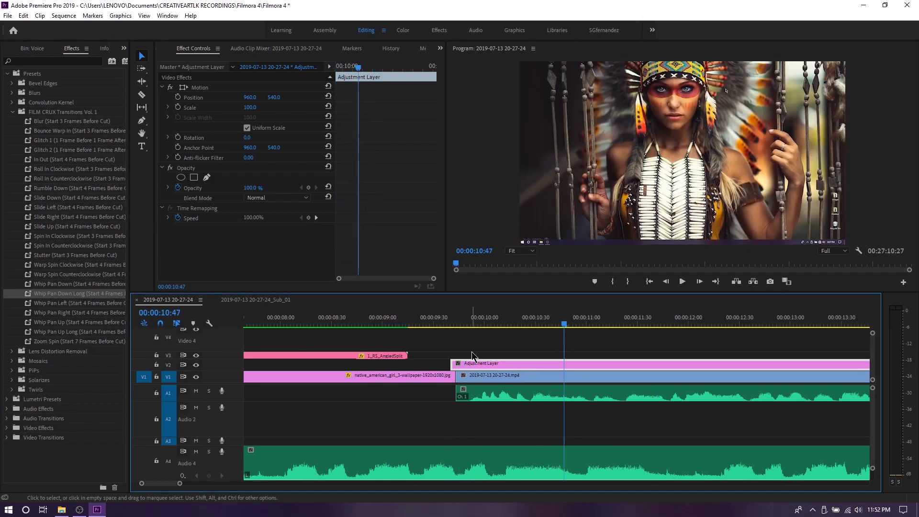
Step: Add Cross Dissolves to the adjustment layer and preview the transition
key("ctrl+d")
left_click(445, 320)
key("space")
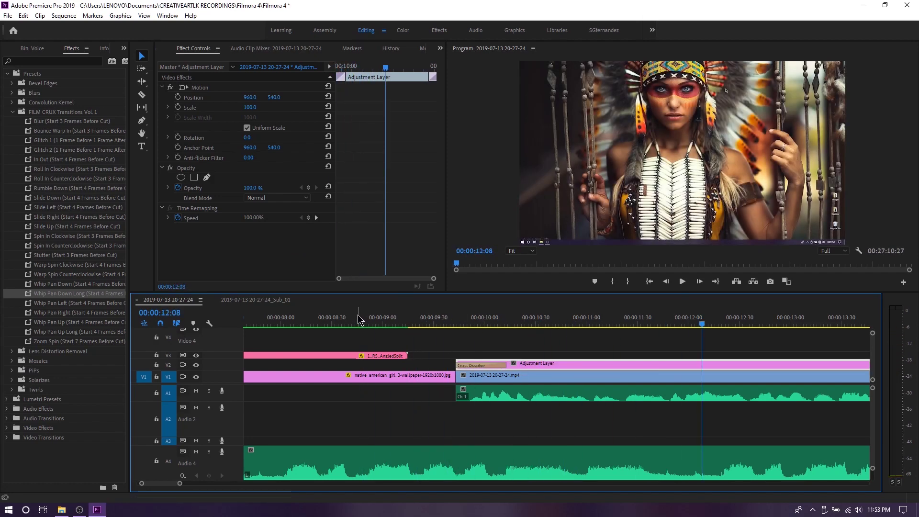
scroll(359, 320, "up", 2)
key("shift+1")
left_click(457, 320)
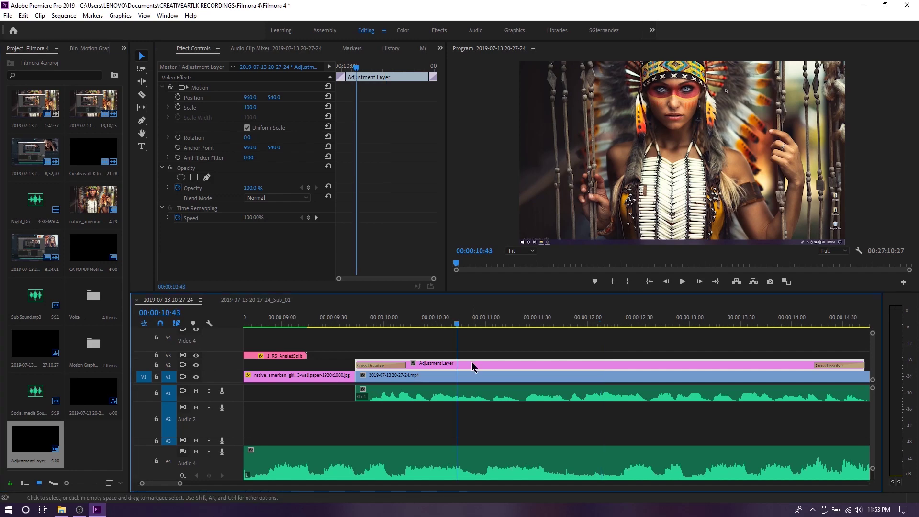
Step: Drop End Screen Templet.jpg from File Explorer onto V3
key("super+e")
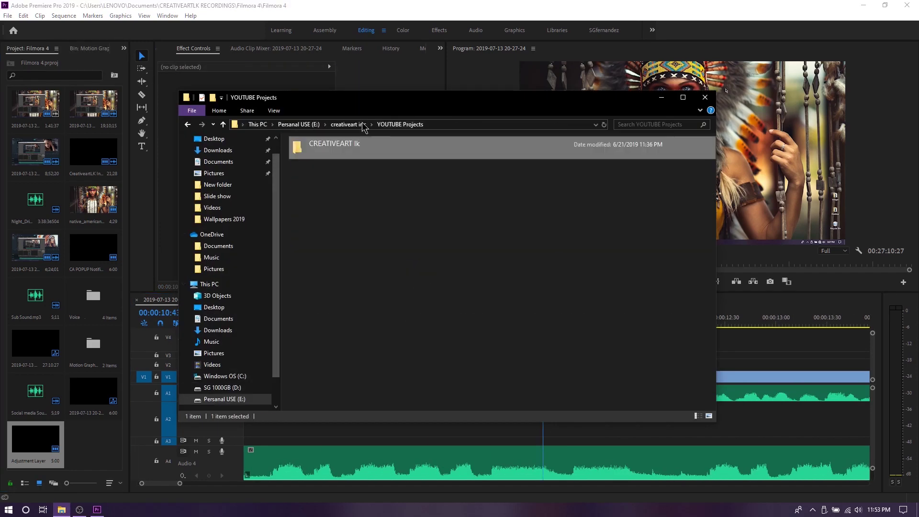
left_click(835, 509)
left_click(375, 171)
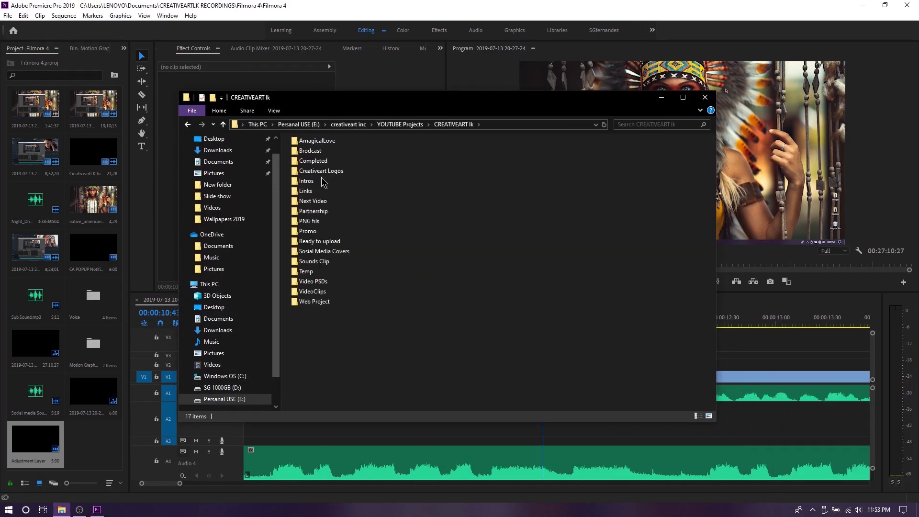
double_click(308, 231)
scroll(478, 263, "up", 3)
left_click_drag(326, 220, 444, 357)
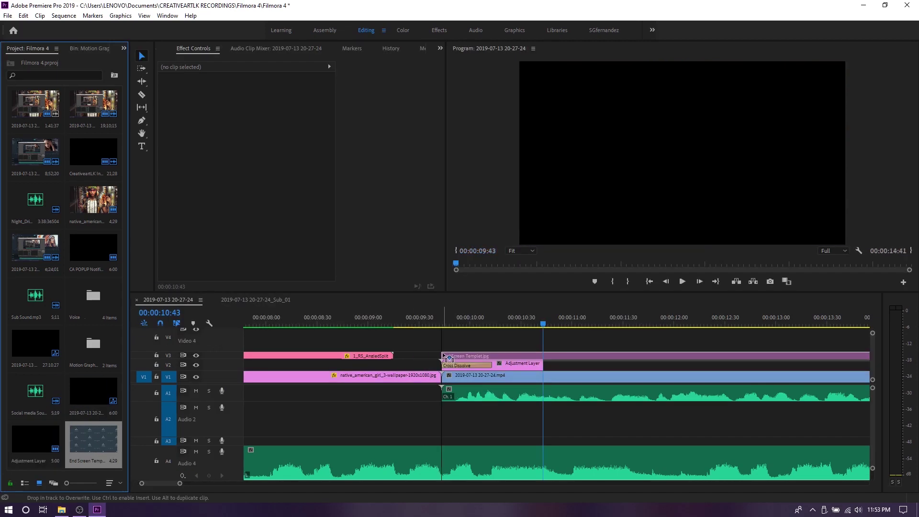
scroll(369, 371, "down", 3)
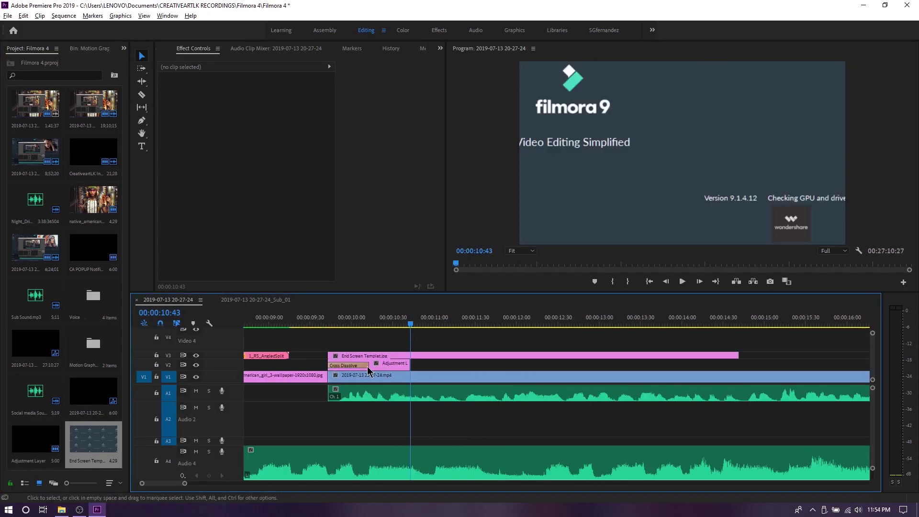
Step: Fit the end screen image to frame size, add cross dissolves at both ends, and shift it later
right_click(429, 356)
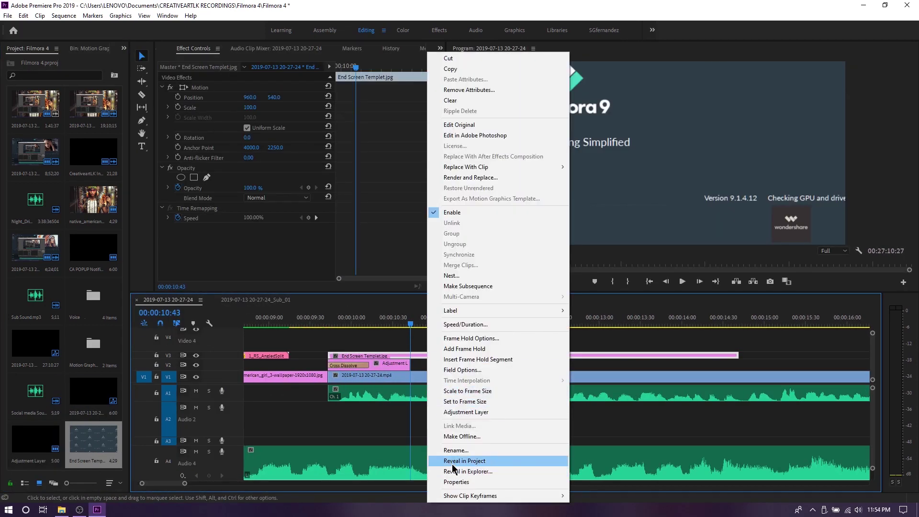
left_click(467, 391)
left_click_drag(394, 356, 401, 356)
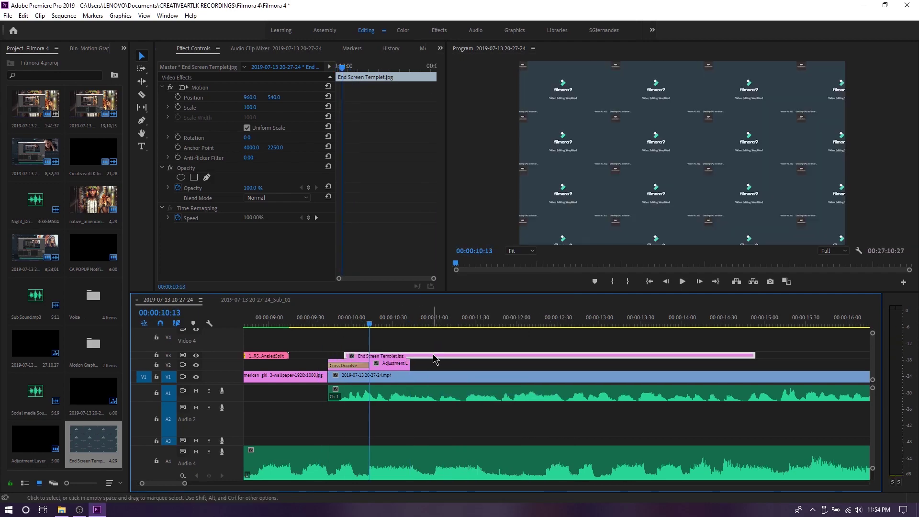
key("ctrl+shift+a")
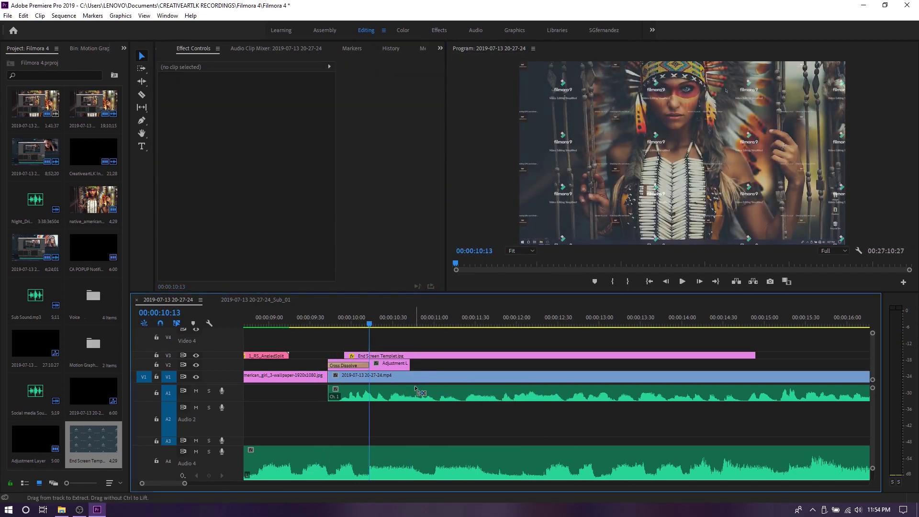
key("ctrl+d")
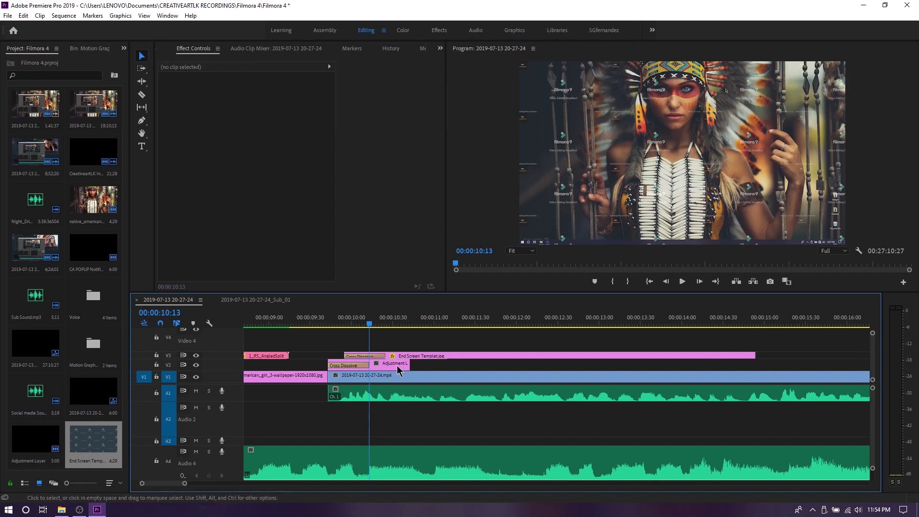
left_click_drag(407, 356, 466, 356)
key("space")
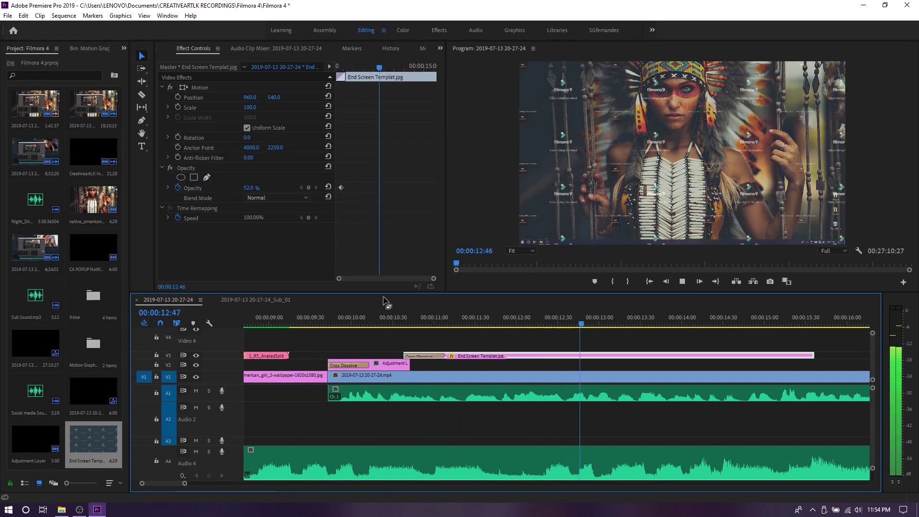
key("space")
Step: Raise the end screen slightly, set its opacity to 52%, and save the project
left_click_drag(274, 97, 262, 98)
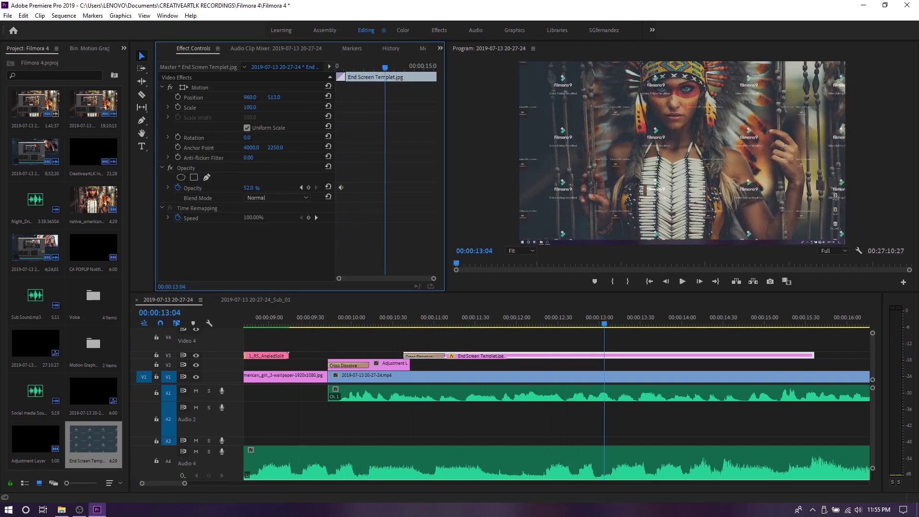
left_click(530, 194)
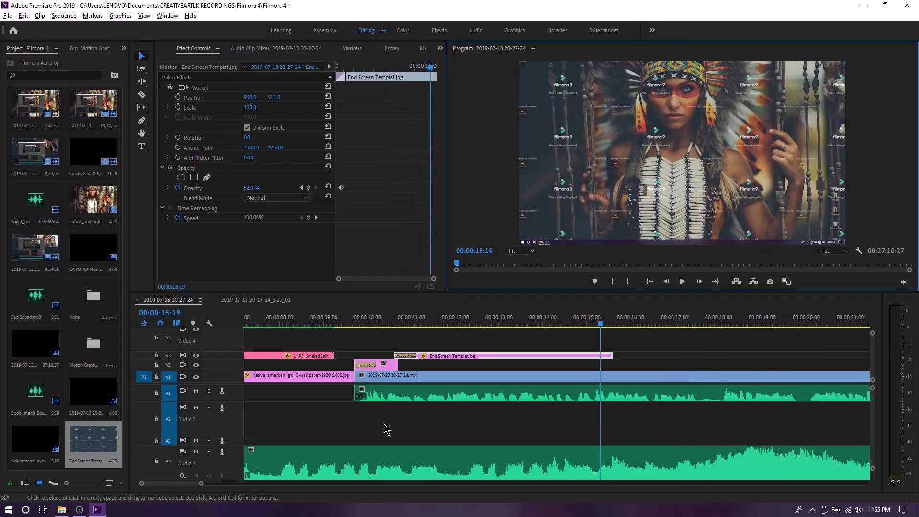
key("ctrl+s")
Step: Drag the Night_Drive volume keyframe on A4 earlier so it ramps to about -11.48 dB near 00:00:10:35
left_click(566, 467)
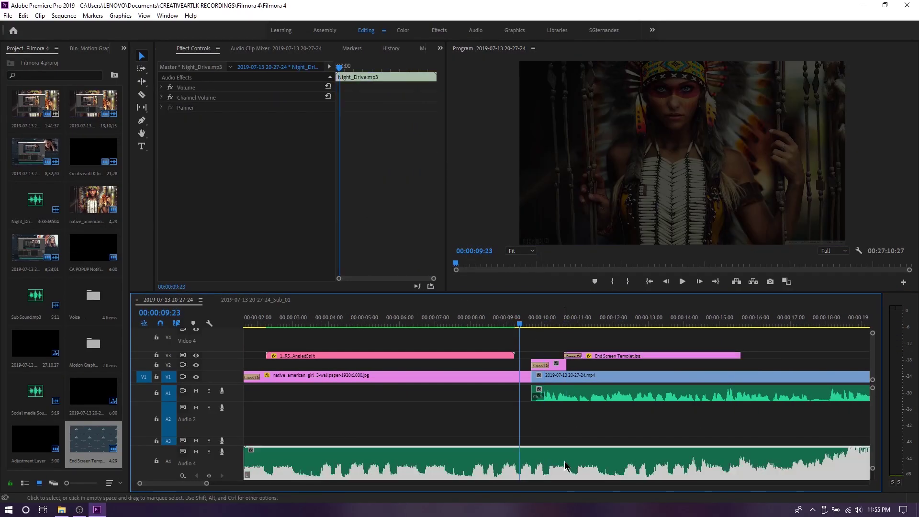
scroll(876, 426, "down", 3)
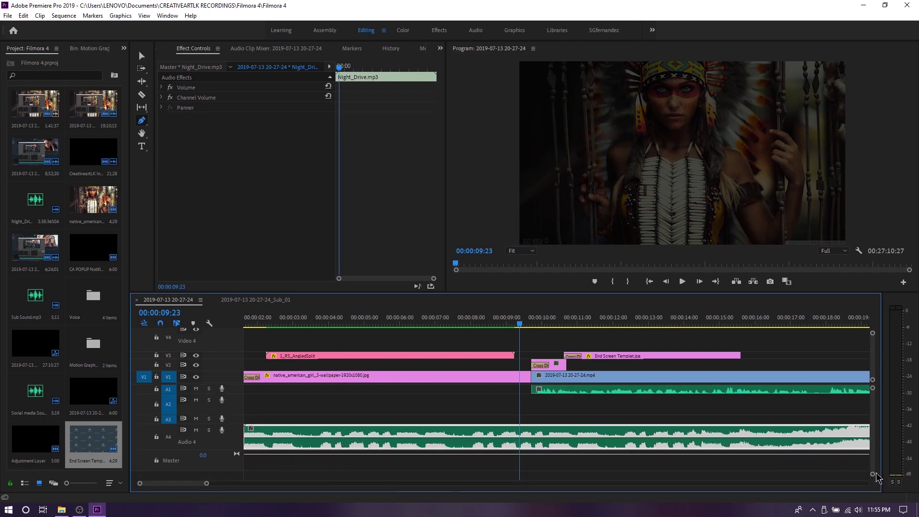
scroll(878, 478, "up", 2)
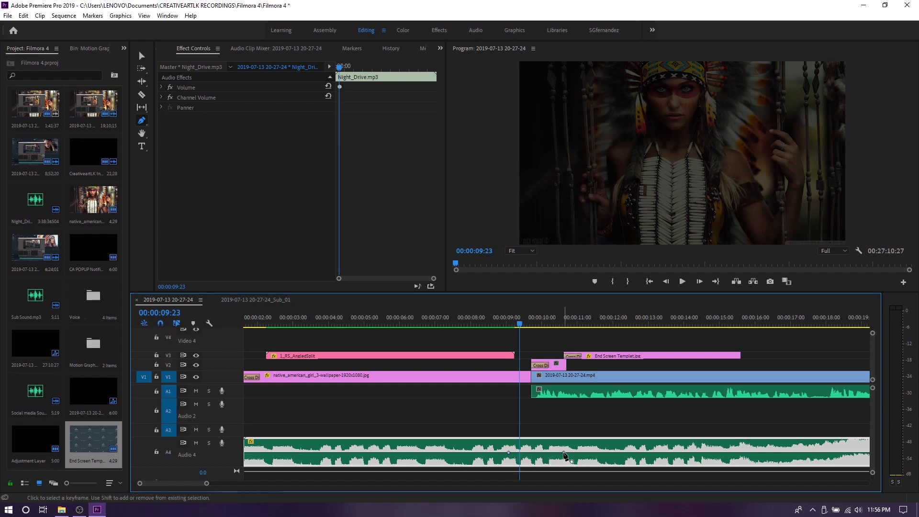
left_click_drag(572, 461, 565, 461)
key("space")
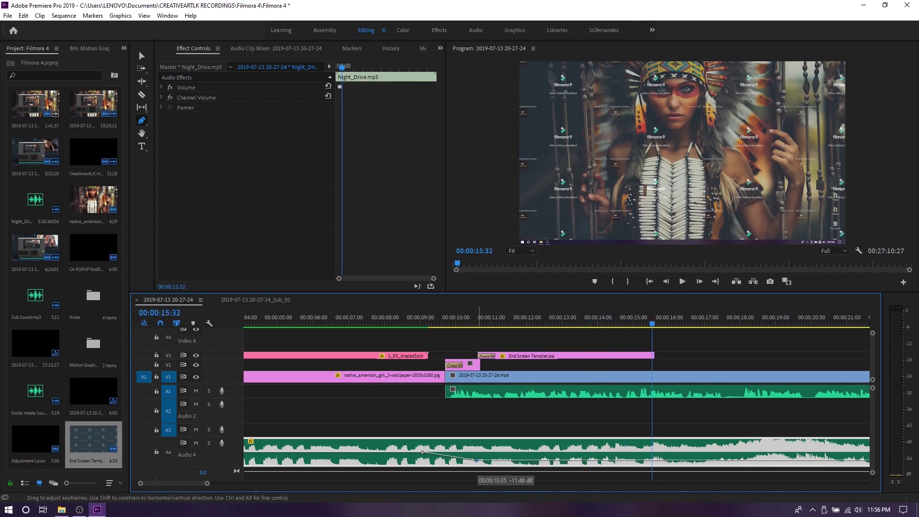
Step: Lower the Master fader in the Audio workspace mixer to -10.4 dB, then return to Editing
key("v")
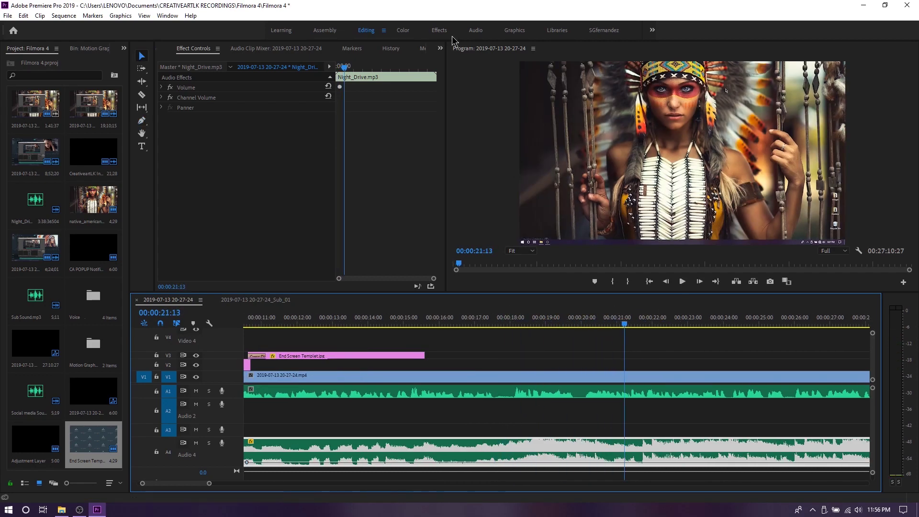
left_click(475, 30)
left_click(305, 390)
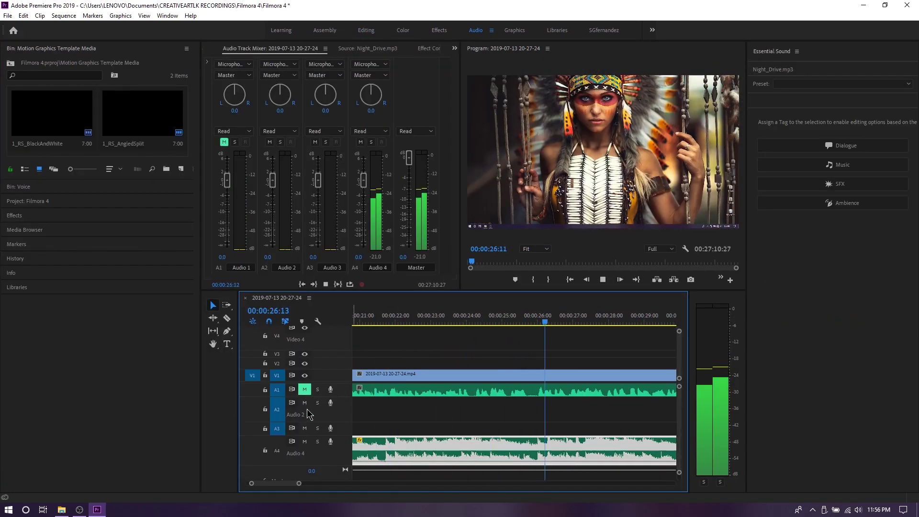
left_click_drag(409, 159, 386, 197)
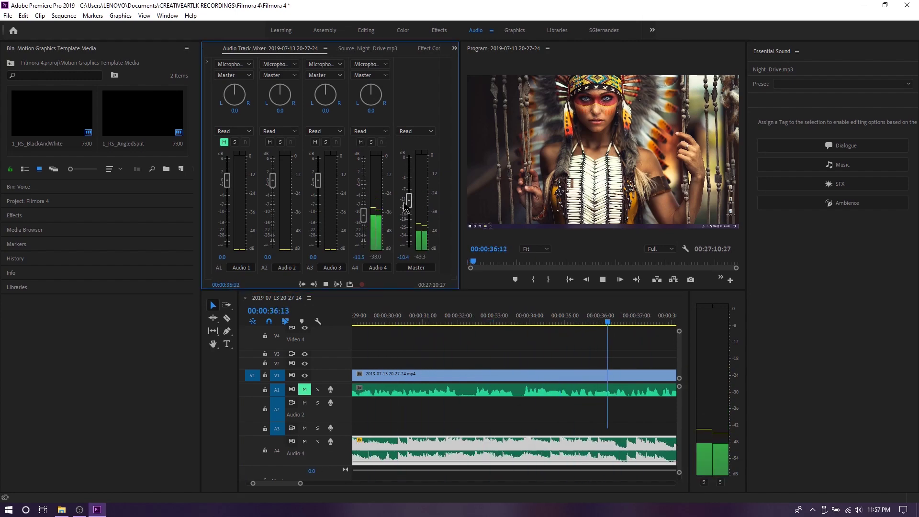
left_click(305, 390)
left_click(367, 30)
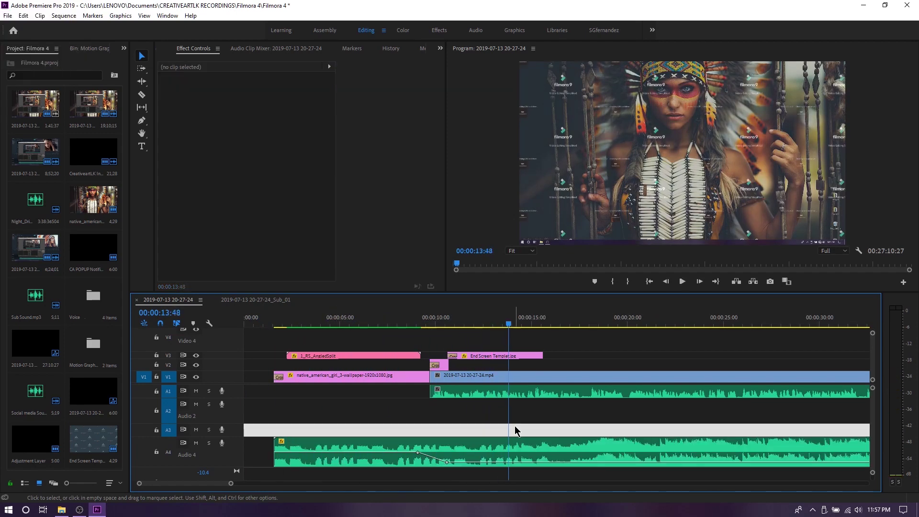
Step: Play the sequence from the start and zoom the timeline to show the first two minutes
key("space")
key("Home")
key("space")
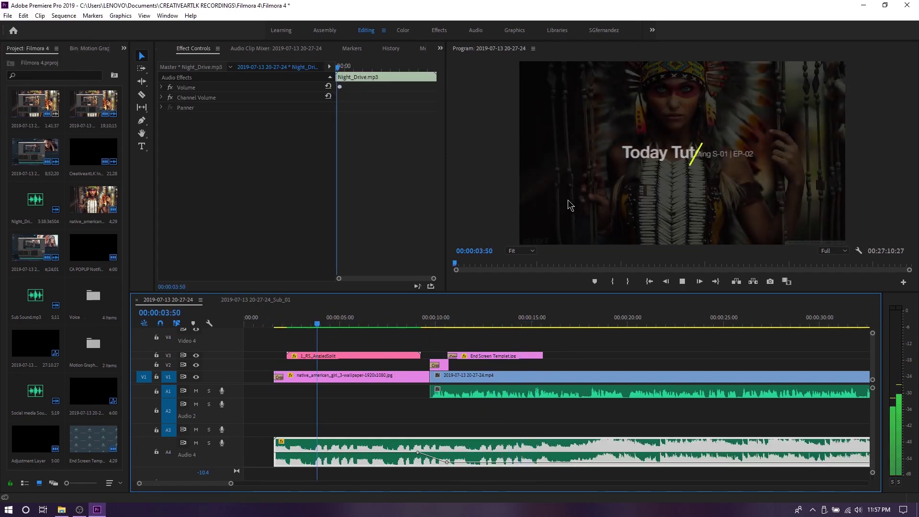
key("XF86AudioRaiseVolume")
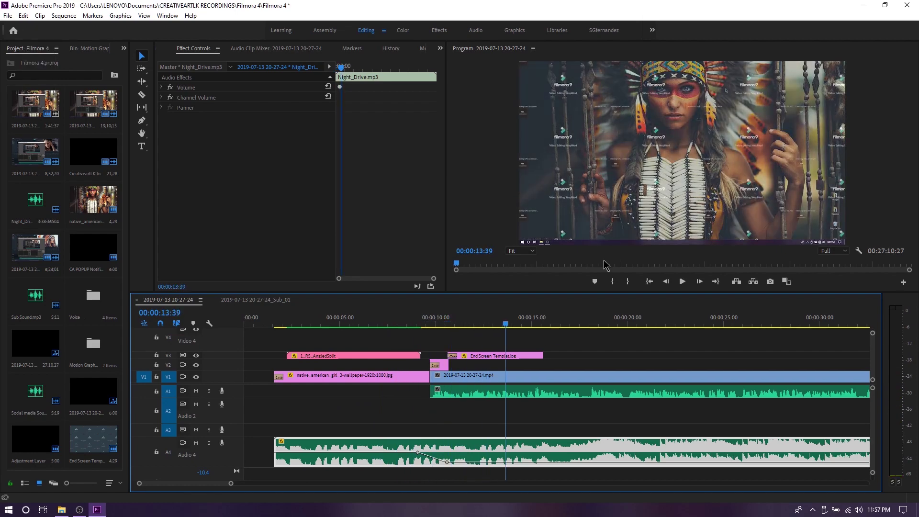
left_click(527, 356)
key("=")
key("space")
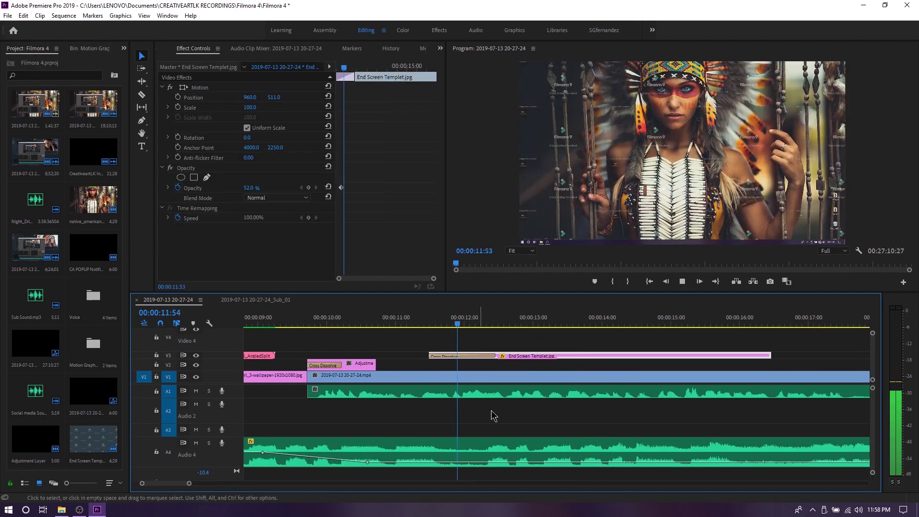
key("minus")
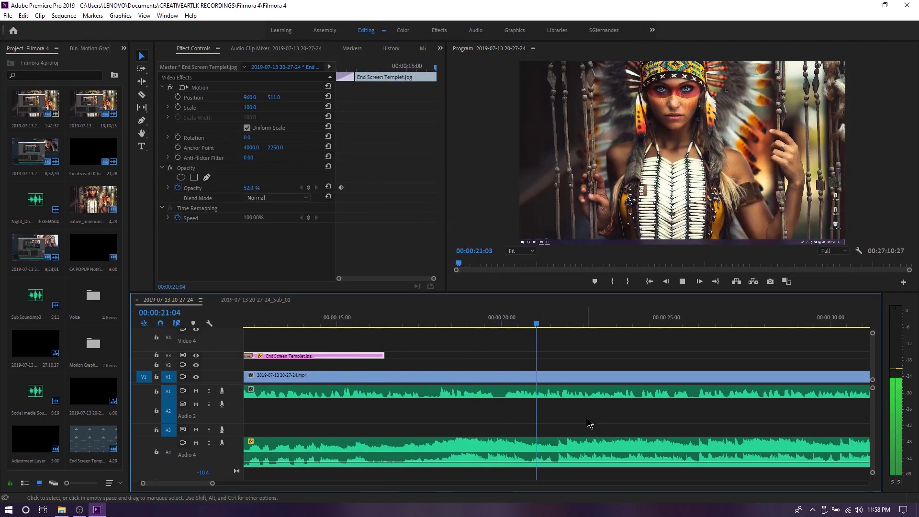
key("minus")
left_click(587, 421)
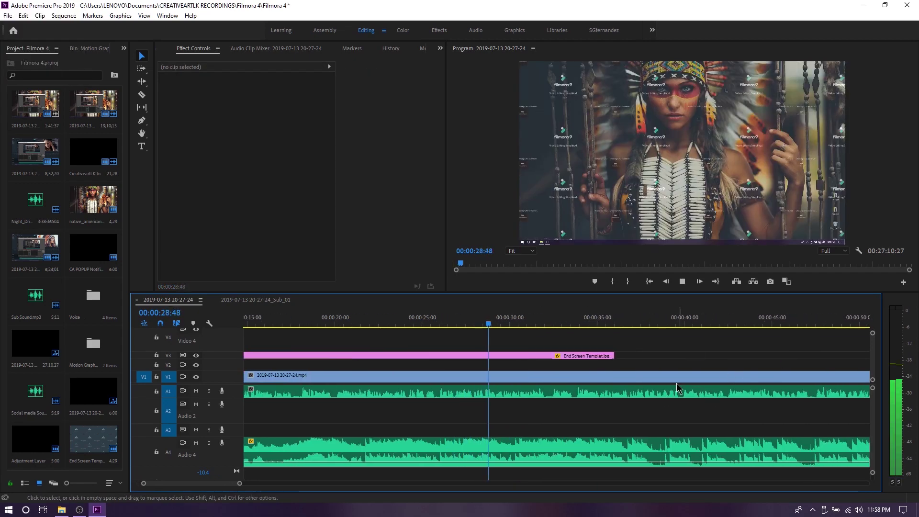
key("minus")
key("minus")
Step: Trim End Screen Templet to end near 1:20, add Sub_01 on V2 near 1:18, and save
left_click(616, 322)
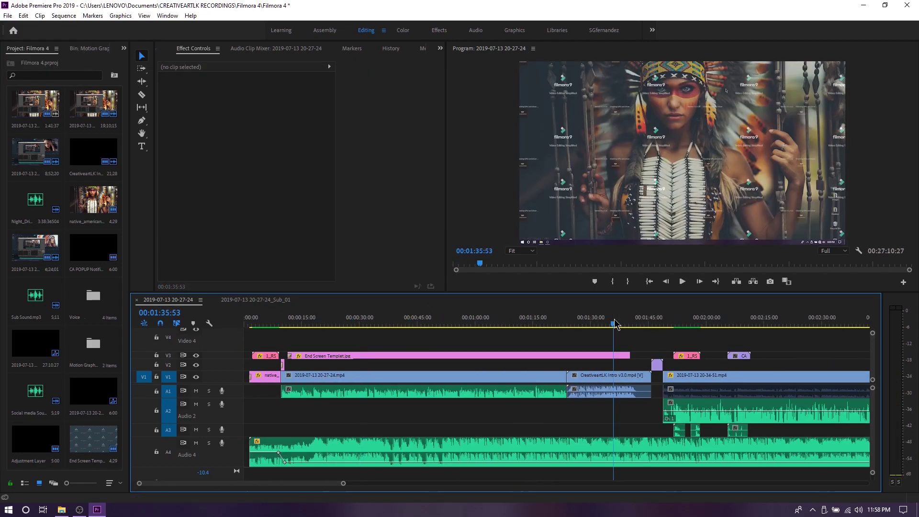
left_click_drag(631, 356, 554, 357)
key("space")
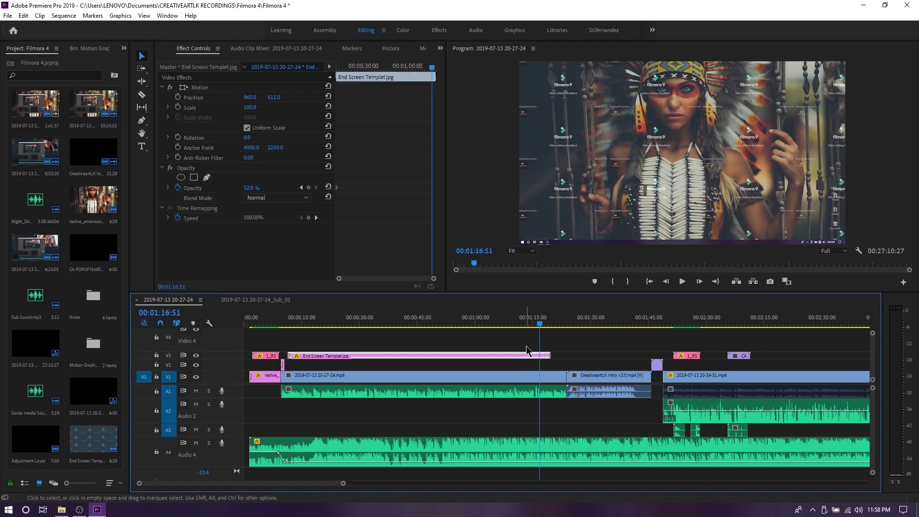
key("equal")
key("space")
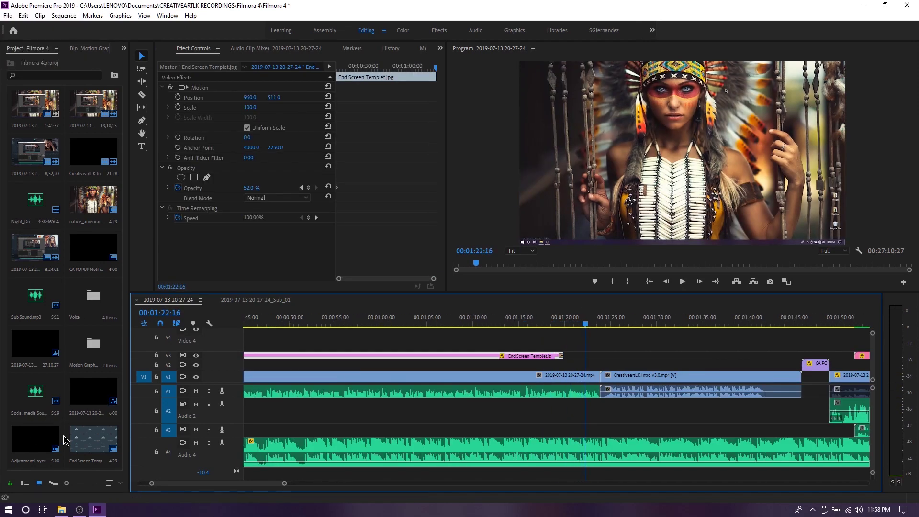
mouse_move(93, 392)
left_mouse_down()
mouse_move(502, 369)
mouse_move(462, 363)
left_mouse_up()
key("ctrl+s")
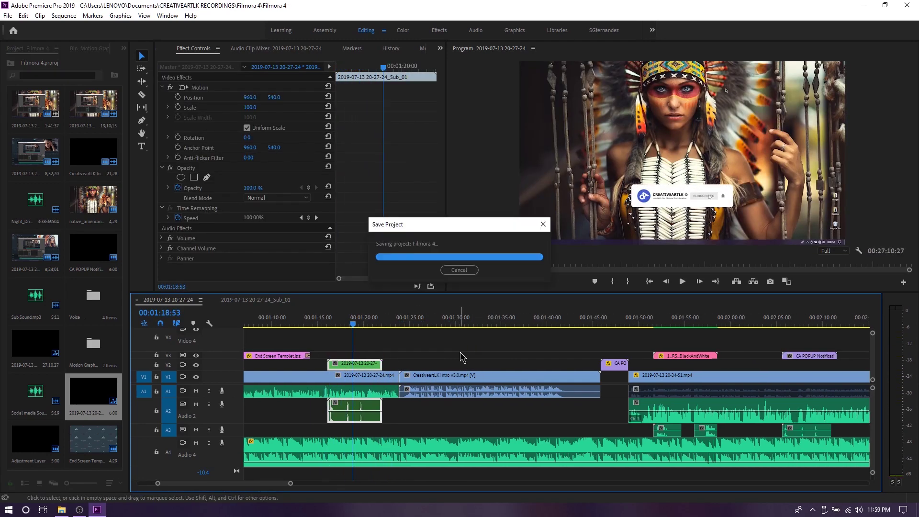
Step: Split the Night_Drive music on Audio 4 at about 1:23:54
scroll(461, 357, "down", 2)
left_click(358, 325)
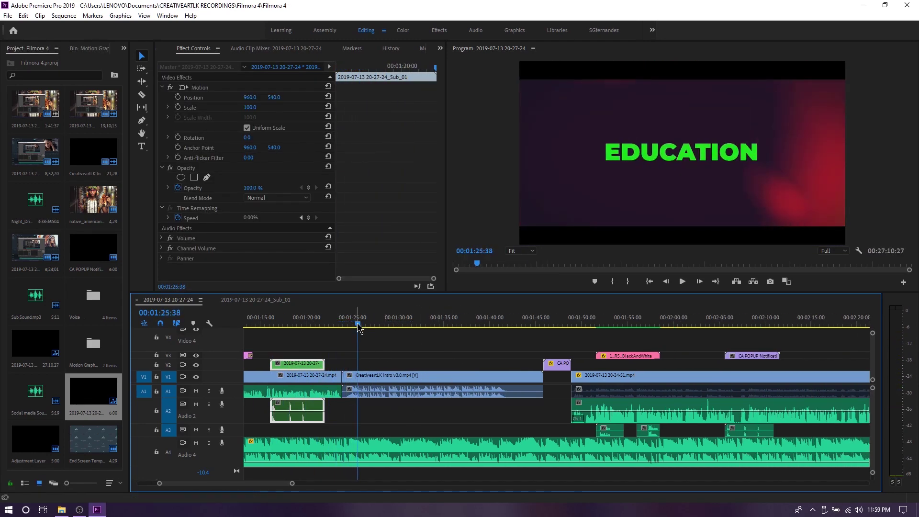
left_click_drag(358, 325, 342, 325)
left_click(391, 448)
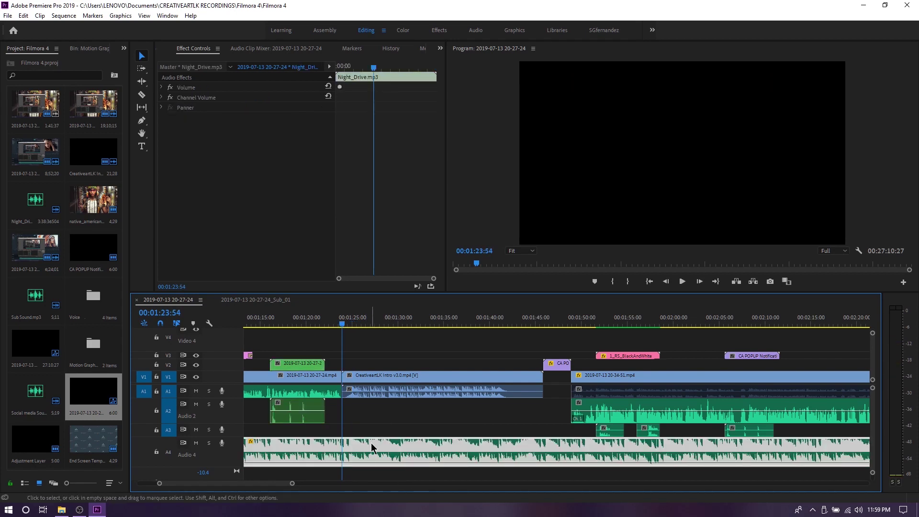
key("w")
key("backslash")
Step: Slide the second Night_Drive part so it resumes at 1:50, then save the project
left_click(744, 318)
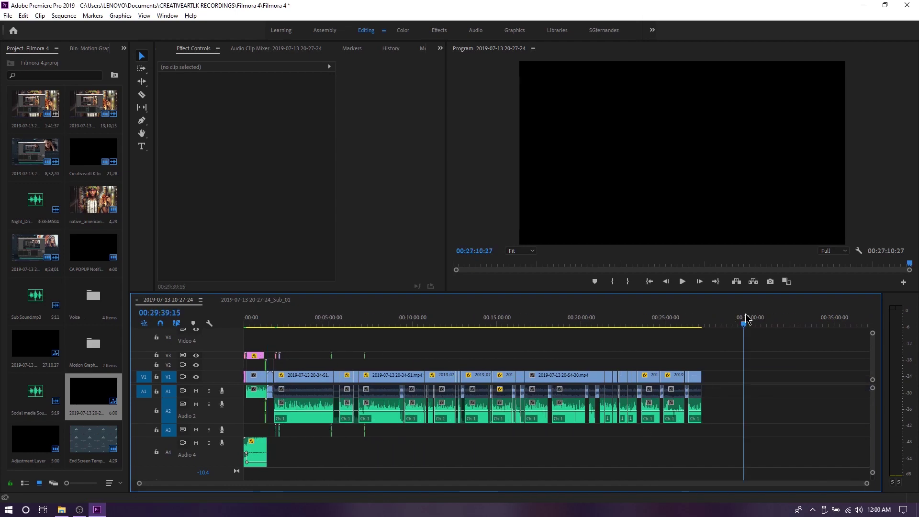
left_click_drag(746, 412, 345, 455)
scroll(359, 459, "up", 4)
key("minus")
key("minus")
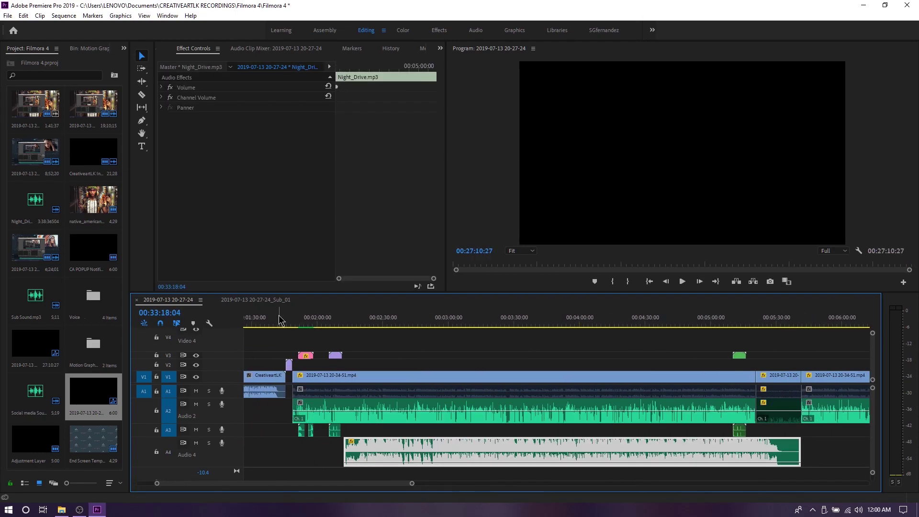
left_click_drag(279, 320, 295, 320)
scroll(452, 443, "up", 3)
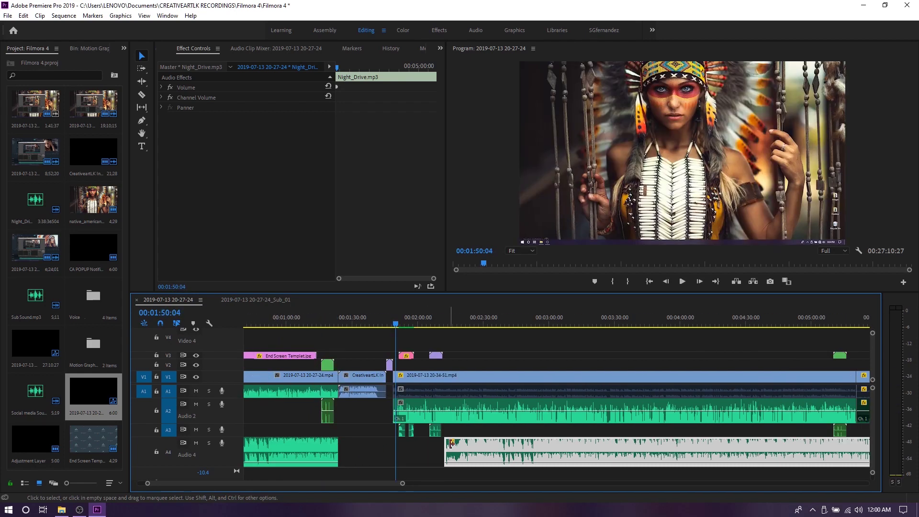
left_click_drag(451, 443, 401, 443)
key("equal")
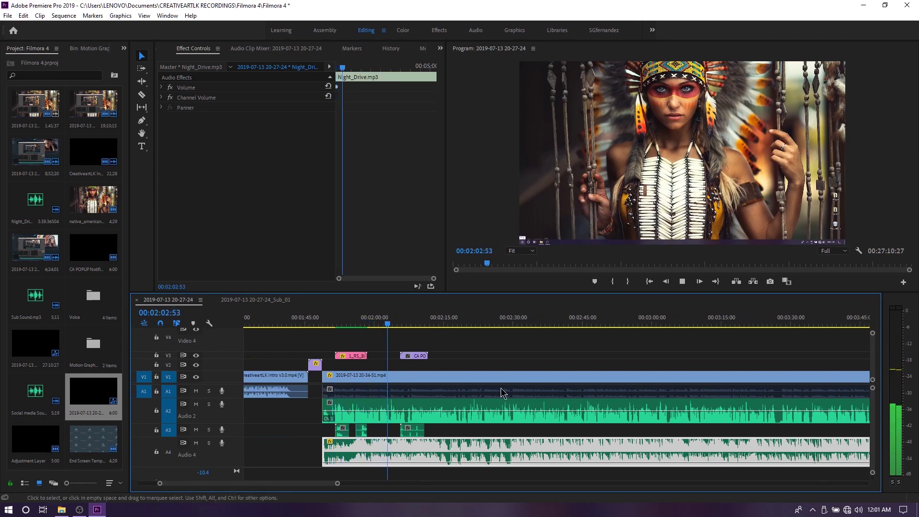
key("space")
key("ctrl+s")
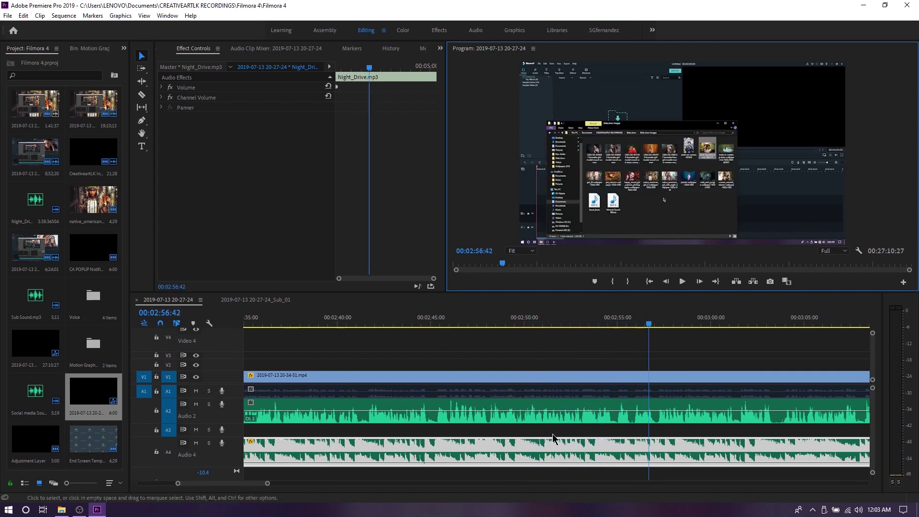
Step: Expand the Audio 4 track and preview the Night_Drive music clip in the source monitor
left_click(546, 490)
double_click(224, 466)
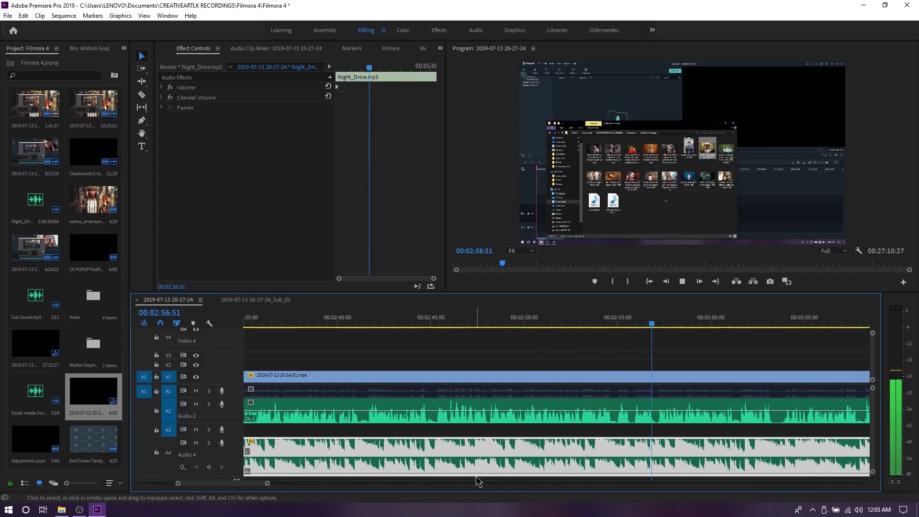
double_click(477, 474)
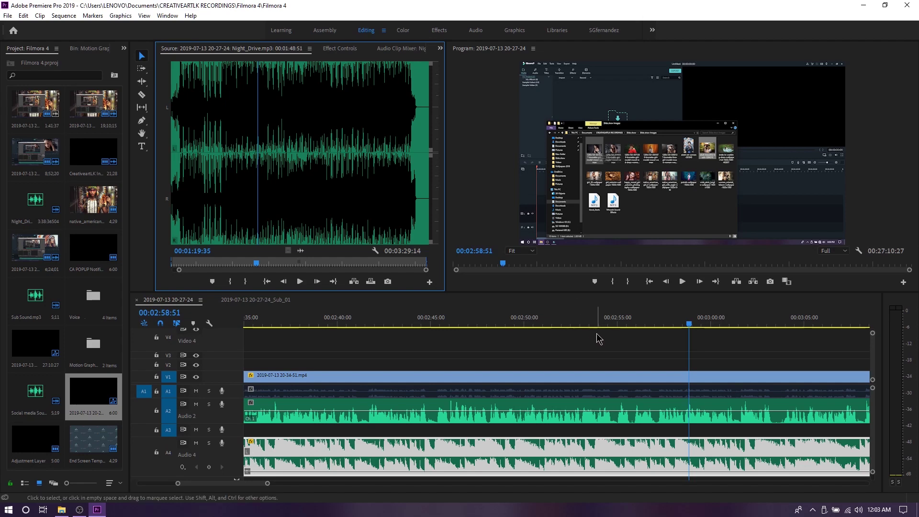
key("space")
Step: Lower the Night_Drive clip's audio gain by -10 dB and play it back
right_click(559, 441)
left_click(589, 245)
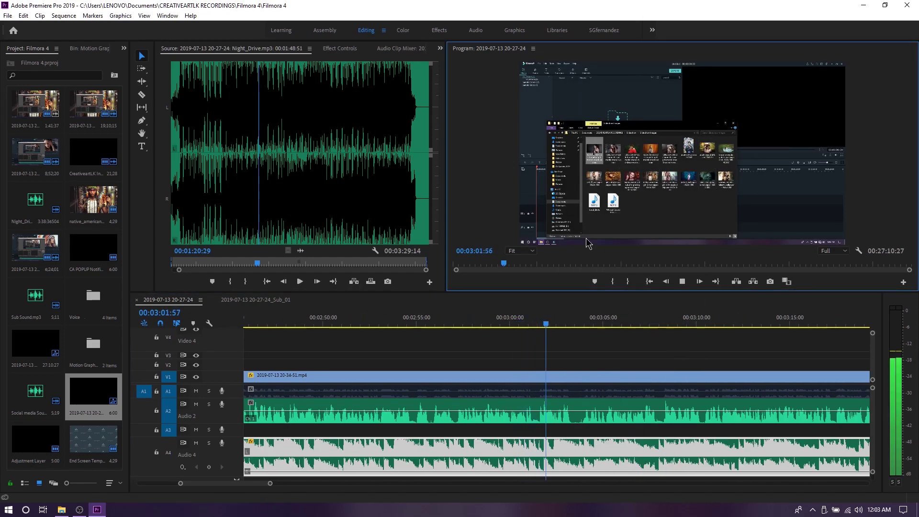
right_click(572, 457)
left_click(640, 355)
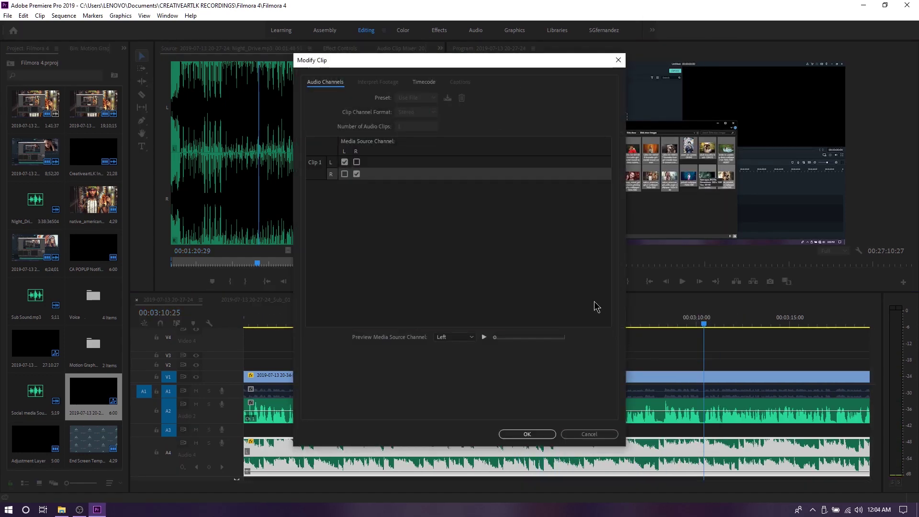
left_click(589, 433)
right_click(576, 455)
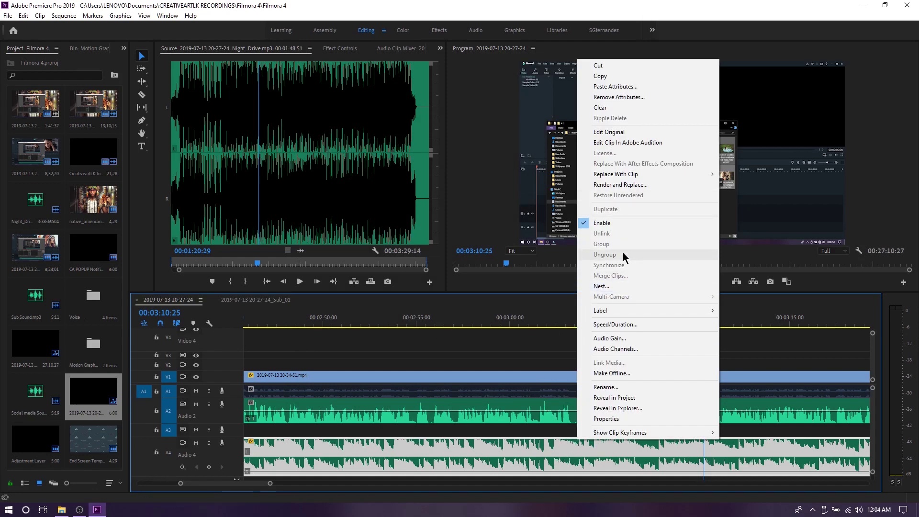
right_click(565, 443)
left_click(606, 359)
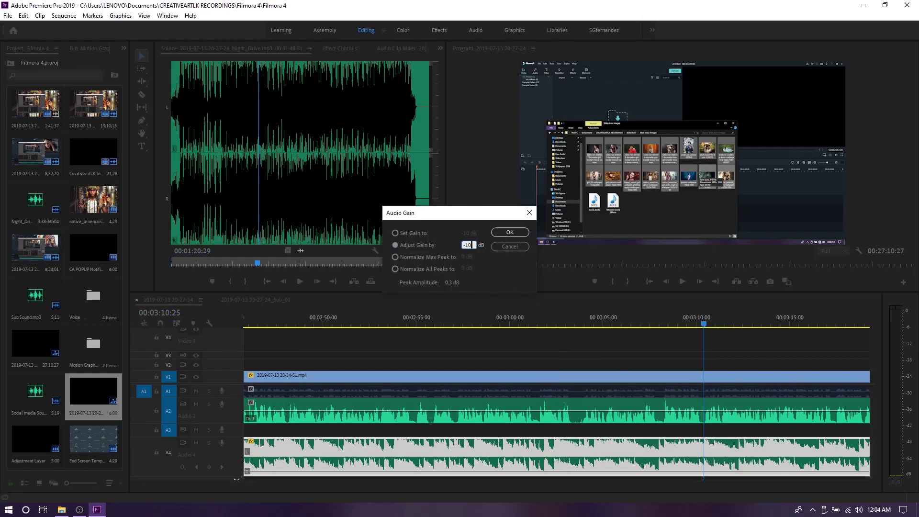
key("Return")
key("space")
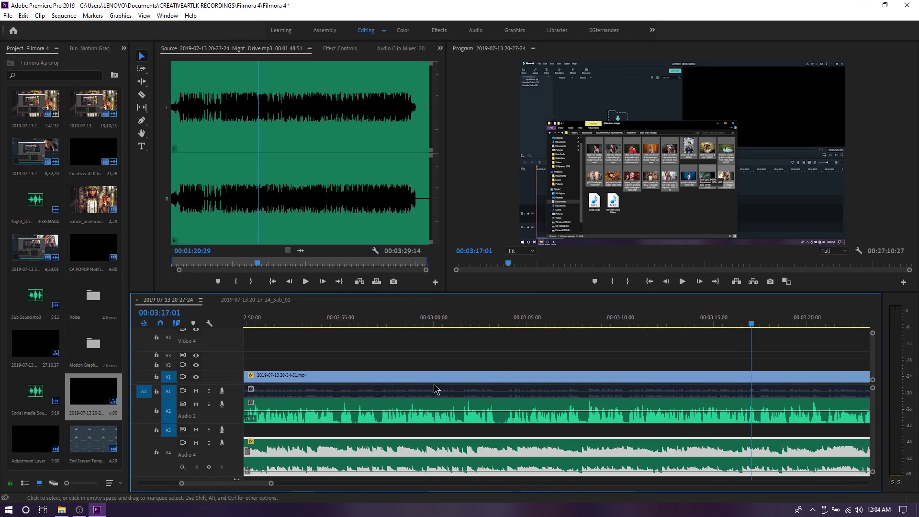
Step: Scrub through the zoomed-out timeline and start playback near the beginning of the sequence
left_click_drag(405, 484, 178, 485)
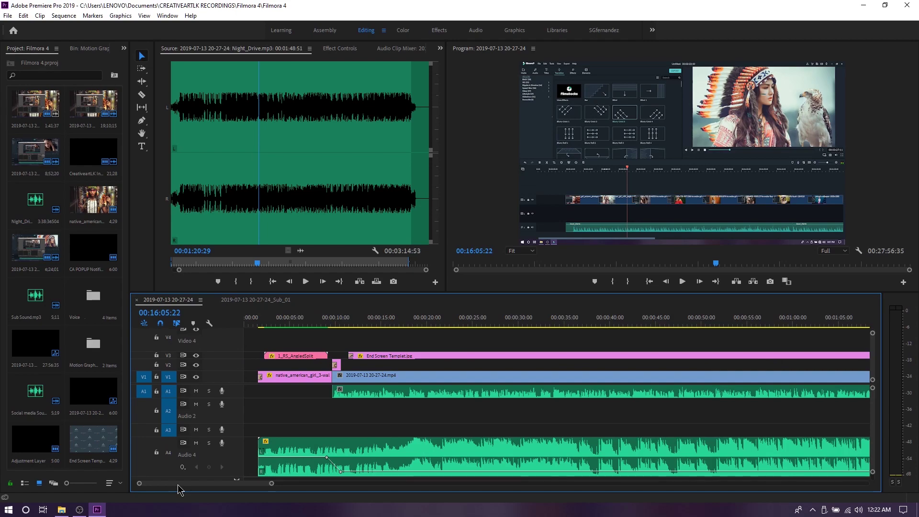
mouse_move(181, 484)
left_mouse_down()
mouse_move(637, 488)
mouse_move(603, 489)
left_mouse_up()
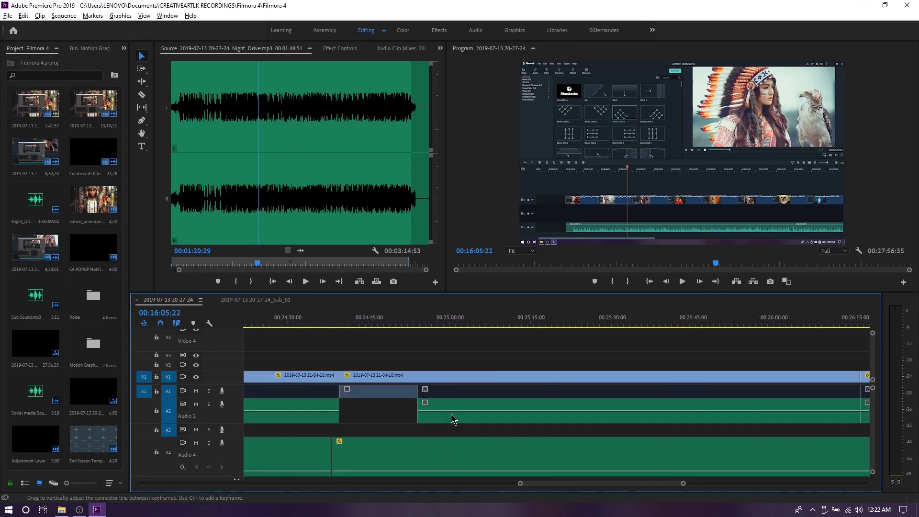
left_click_drag(584, 483, 454, 483)
left_click(301, 326)
left_click_drag(363, 484, 243, 487)
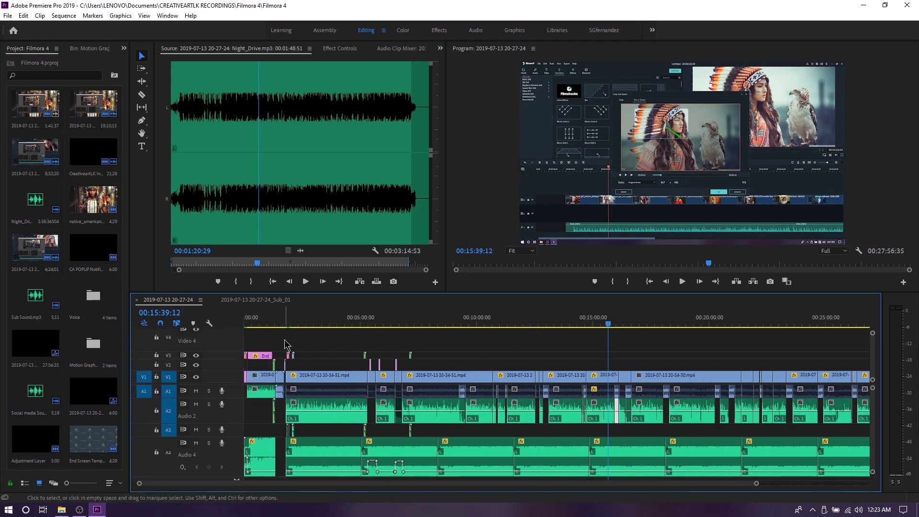
key("space")
Step: Move the green graphic up to V3, the voice to Audio 2 and the small sound to Audio 3
key("equal")
key("equal")
key("equal")
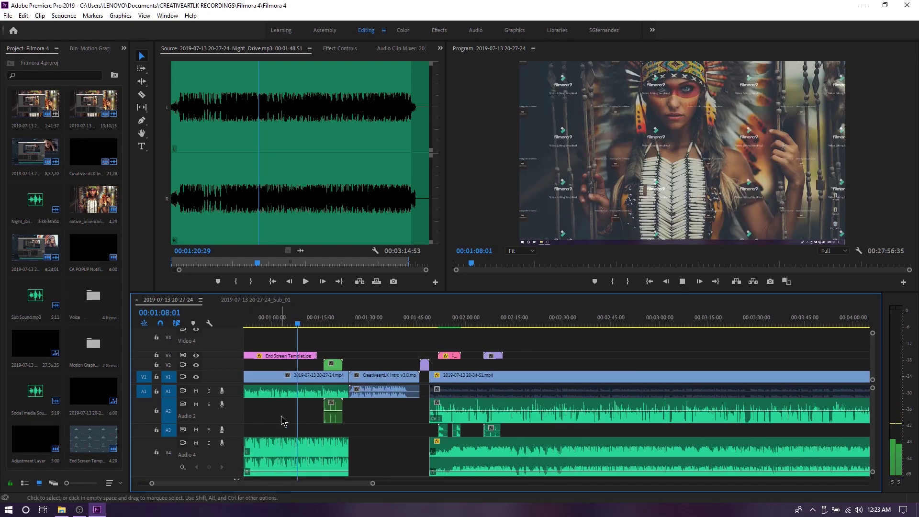
left_click_drag(334, 368, 334, 357)
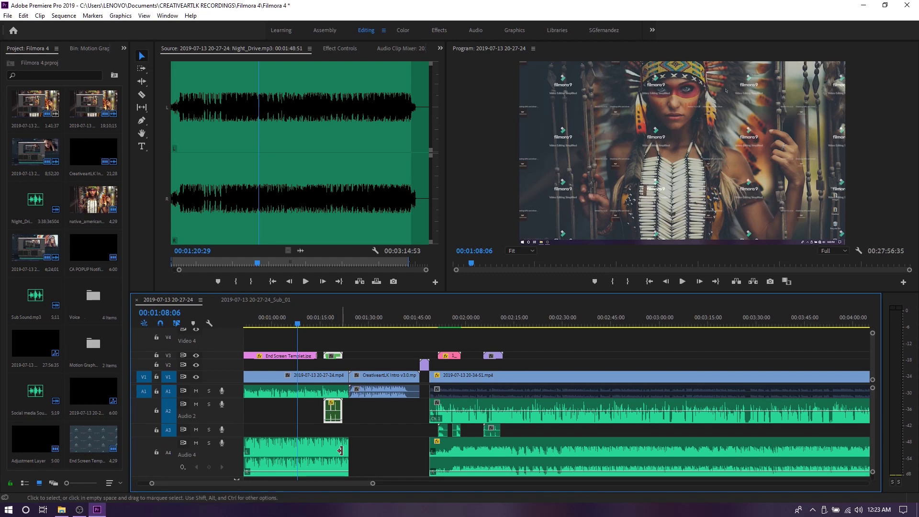
left_click_drag(334, 431, 333, 430)
left_click_drag(316, 392, 322, 395)
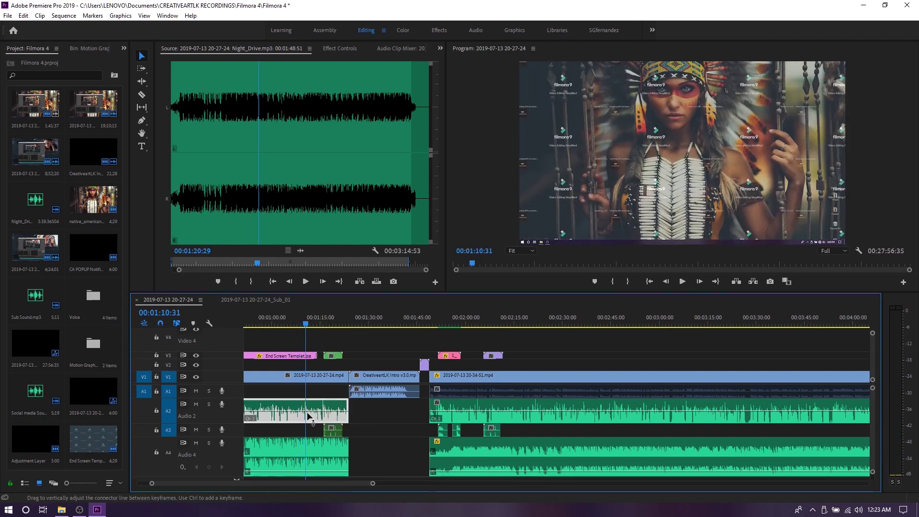
key("minus")
key("minus")
key("minus")
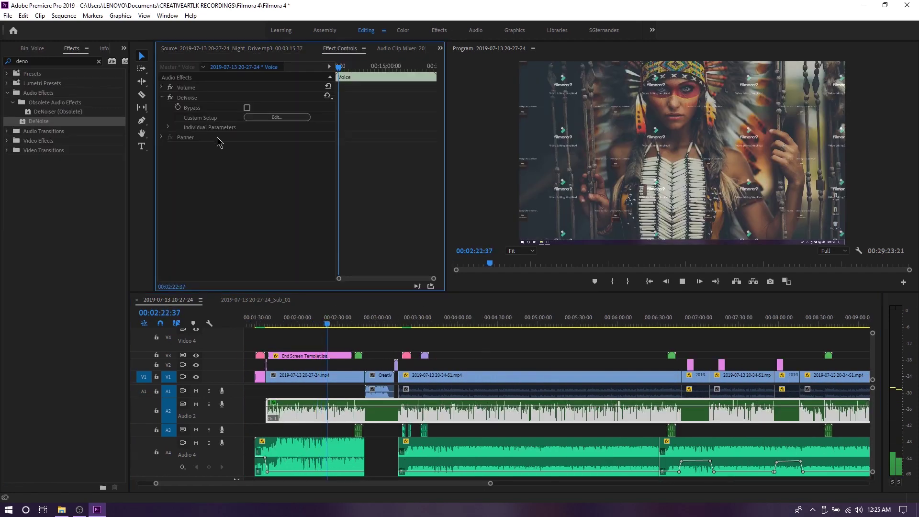
Step: Test DeNoise on the voice clip with a much lower amount, then leave the effect bypassed
left_click(276, 118)
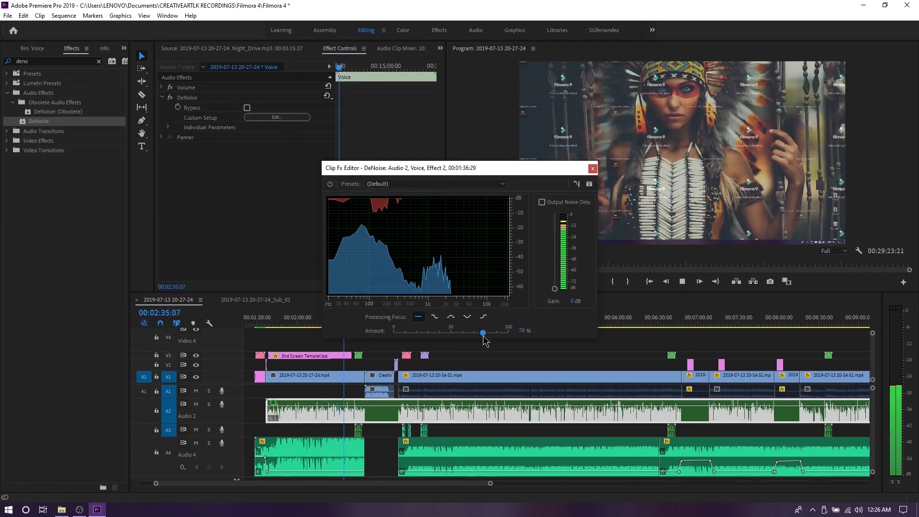
left_click(330, 184)
left_click(331, 184)
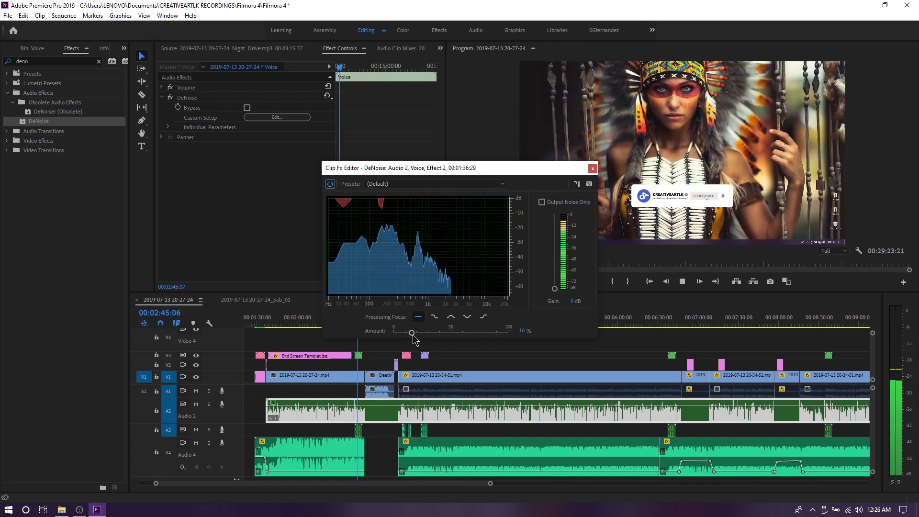
left_click_drag(485, 333, 407, 333)
left_click_drag(407, 168, 368, 100)
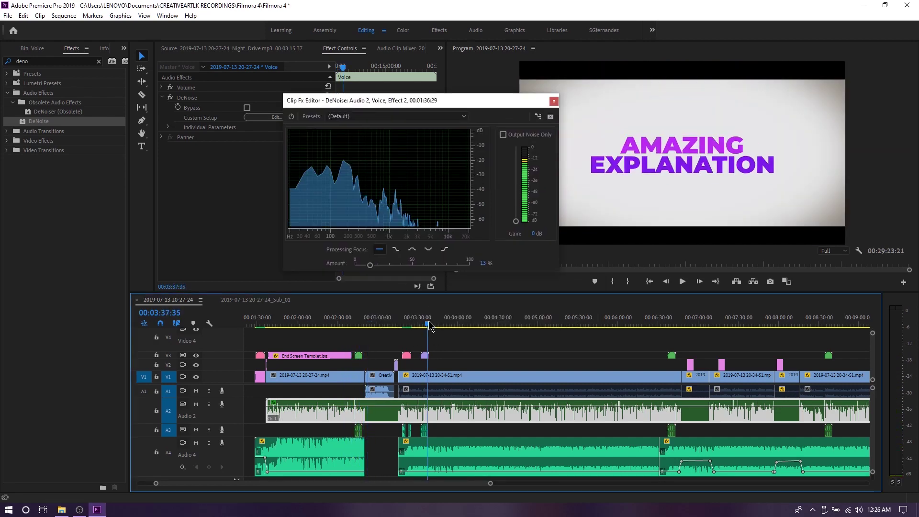
left_click(291, 117)
left_click(554, 100)
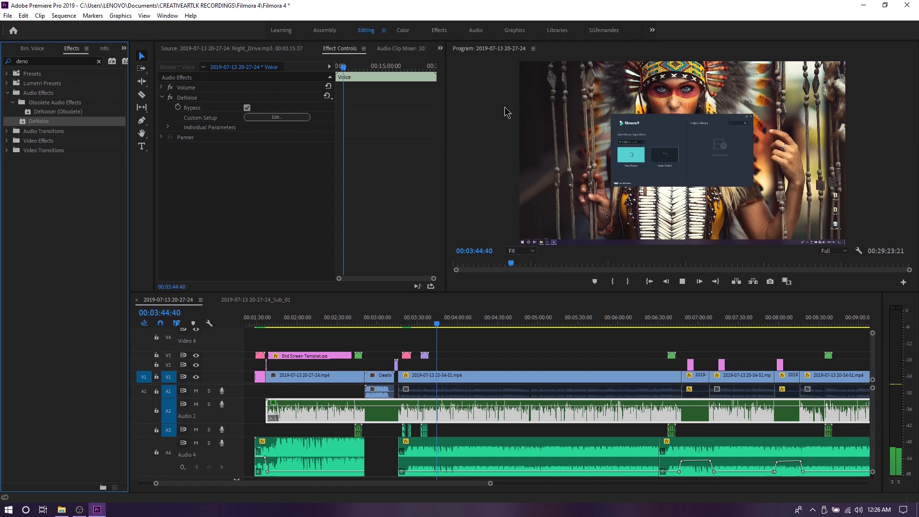
Step: In the Audio workspace, set the voice's Essential Sound Dynamics amount to about 8
left_click(475, 30)
left_click(859, 185)
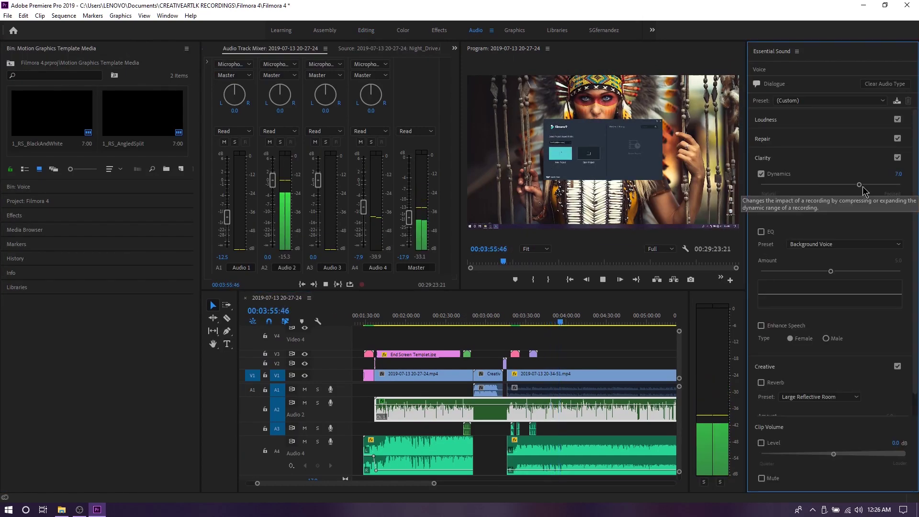
left_click_drag(860, 185, 877, 185)
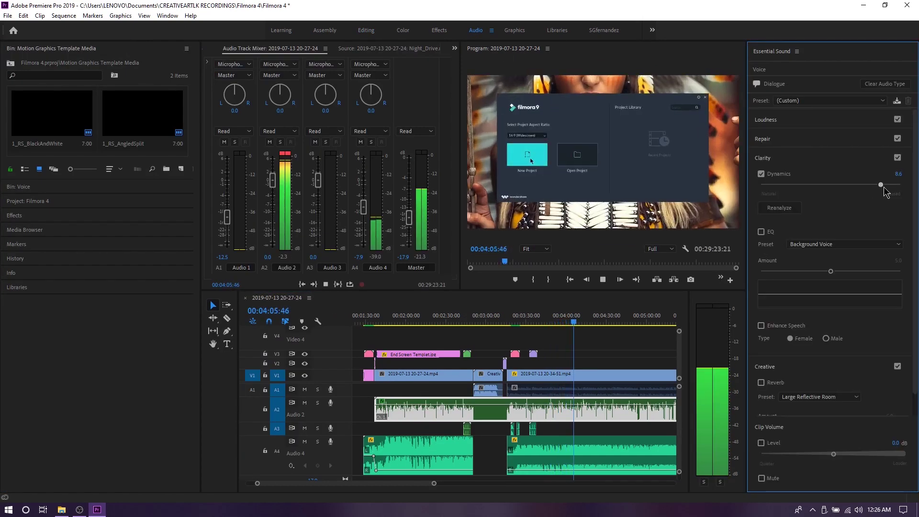
left_click(761, 174)
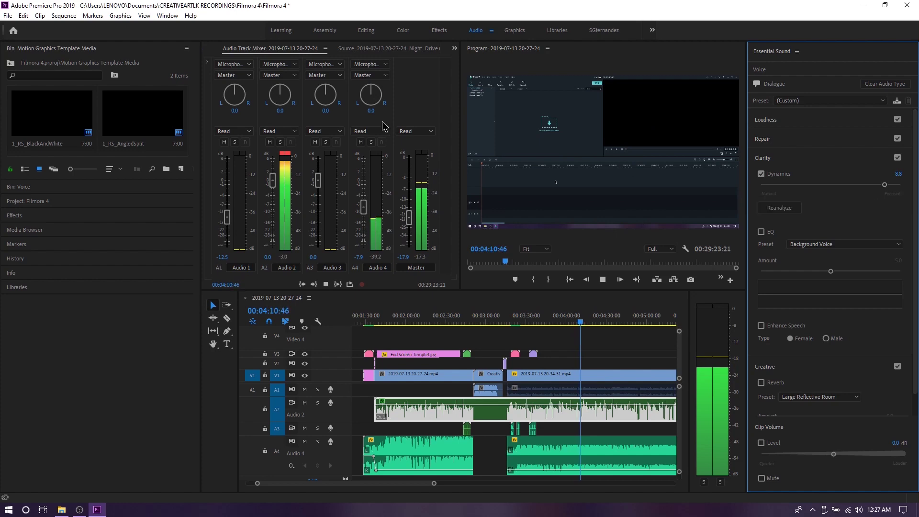
left_click(761, 174)
left_click_drag(885, 185, 870, 185)
Step: Place the Sub_01 subscribe clip on a new top track V5
key("space")
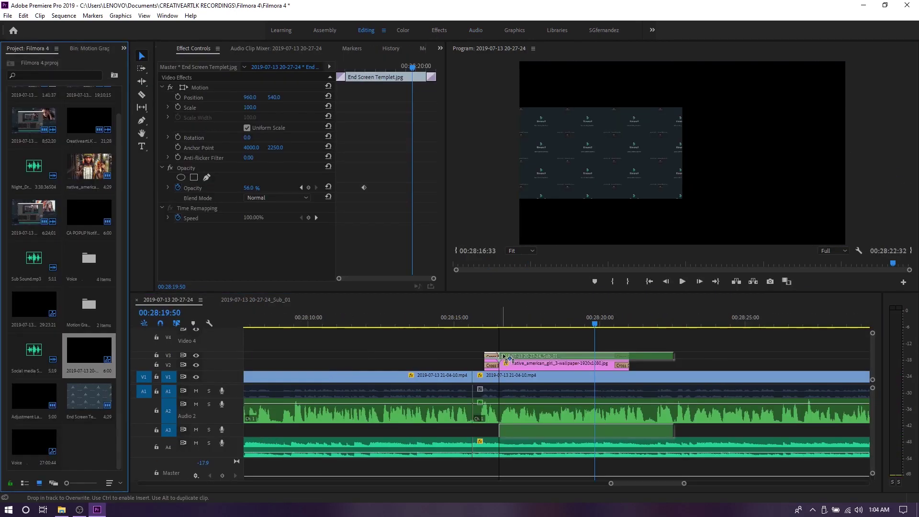
left_click_drag(506, 358, 531, 355)
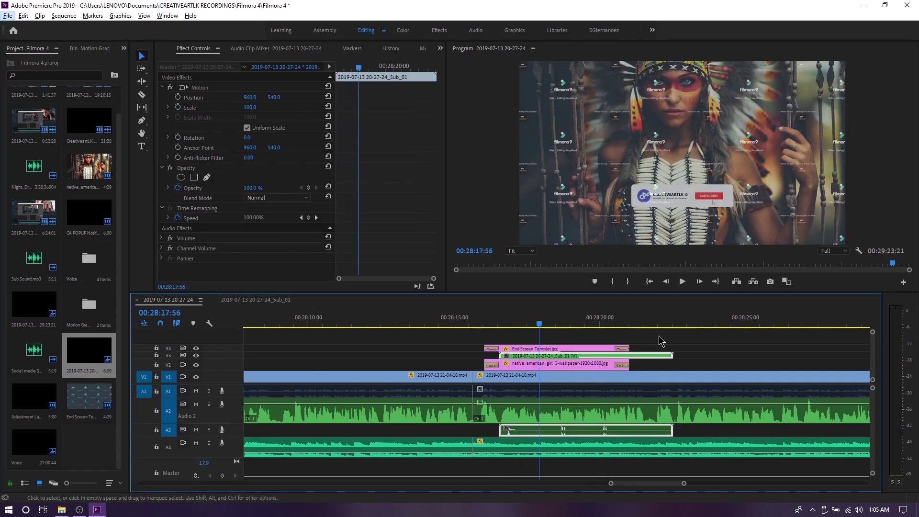
left_click_drag(647, 356, 646, 339)
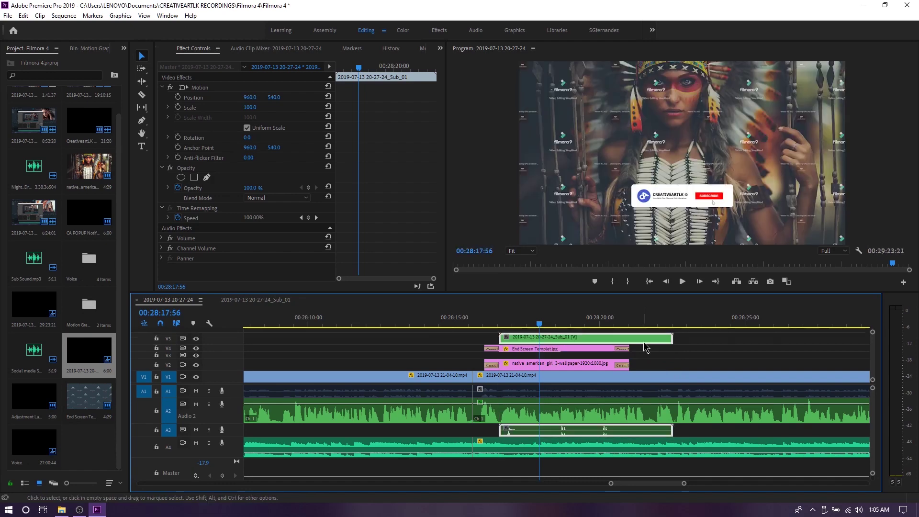
Step: Review the subscribe pop-up and trim the End Screen and wallpaper clips shorter
left_click(494, 324)
key("space")
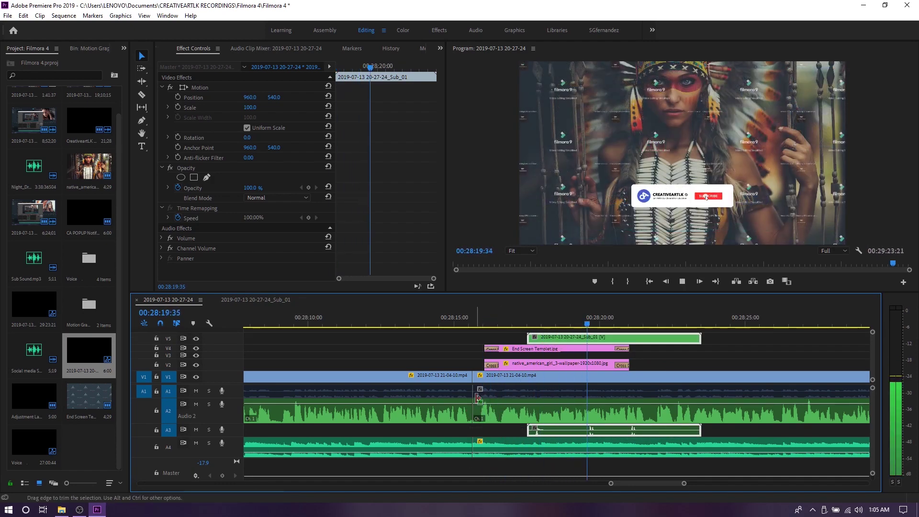
left_click_drag(282, 338, 287, 341)
left_click_drag(459, 347, 786, 352)
key("space")
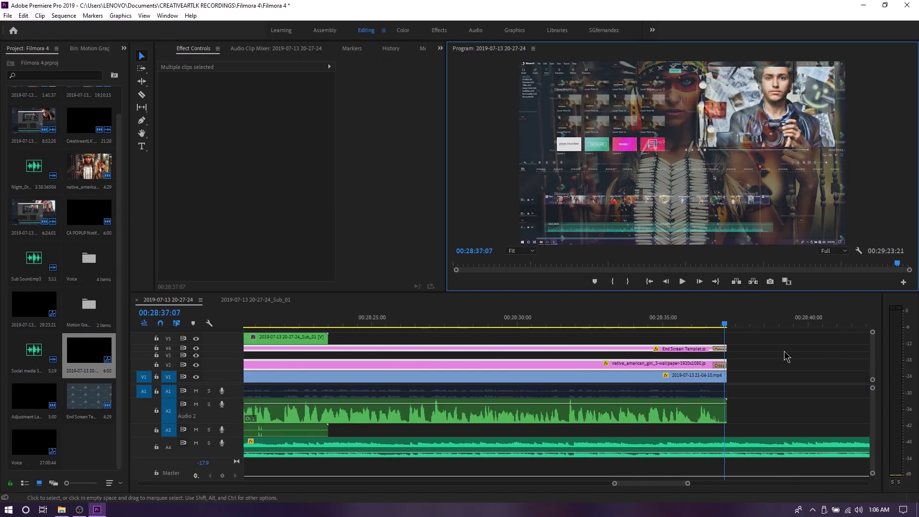
left_click_drag(726, 362, 462, 361)
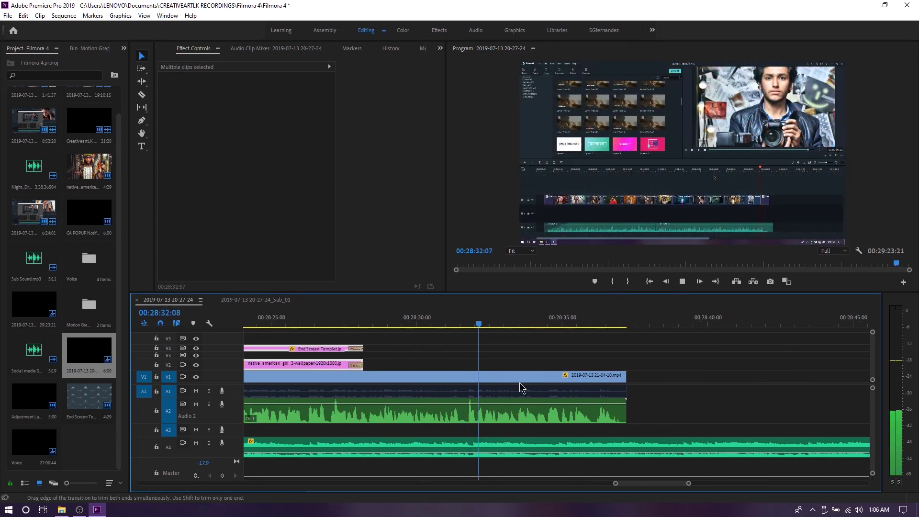
Step: Save the project and open the END Screen folder in File Explorer
key("ctrl+s")
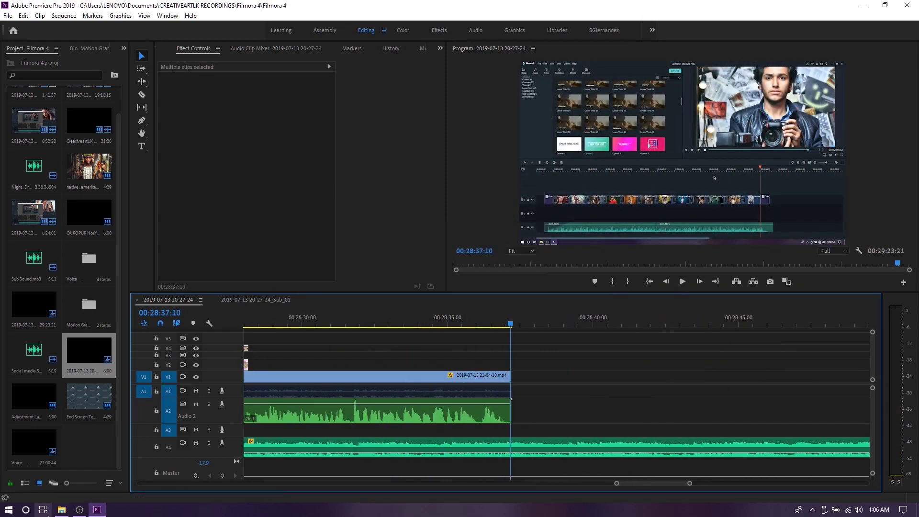
left_click(61, 509)
double_click(437, 182)
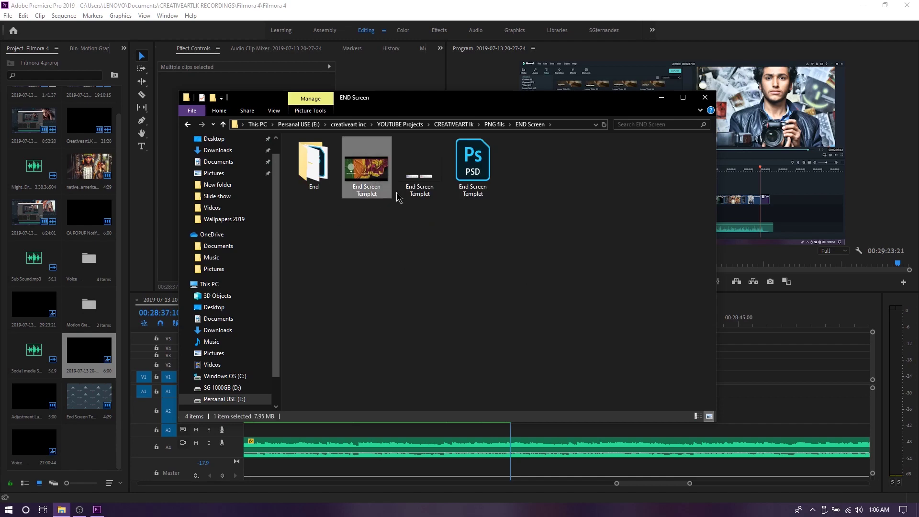
Step: Put End Screen Templet.jpg after the main clip on V1 and set it to frame size
mouse_move(419, 184)
left_mouse_down()
mouse_move(91, 411)
mouse_move(545, 380)
left_mouse_up()
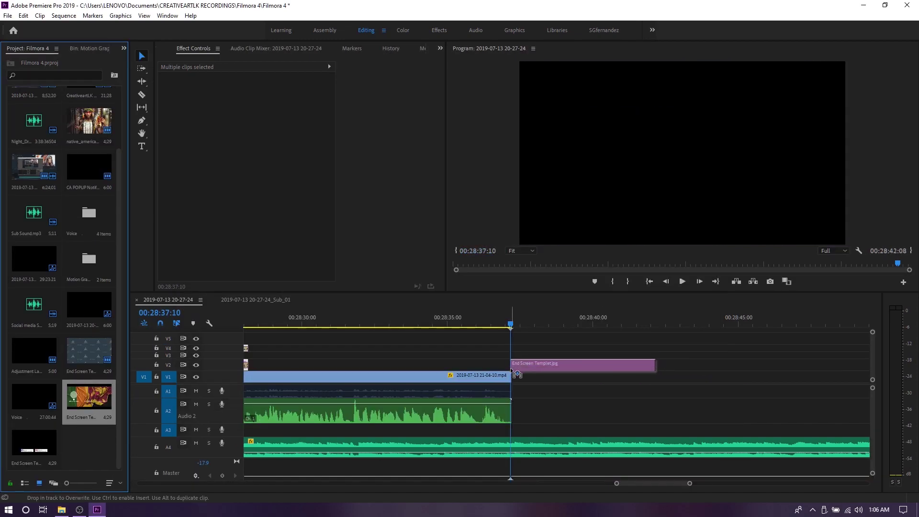
right_click(545, 380)
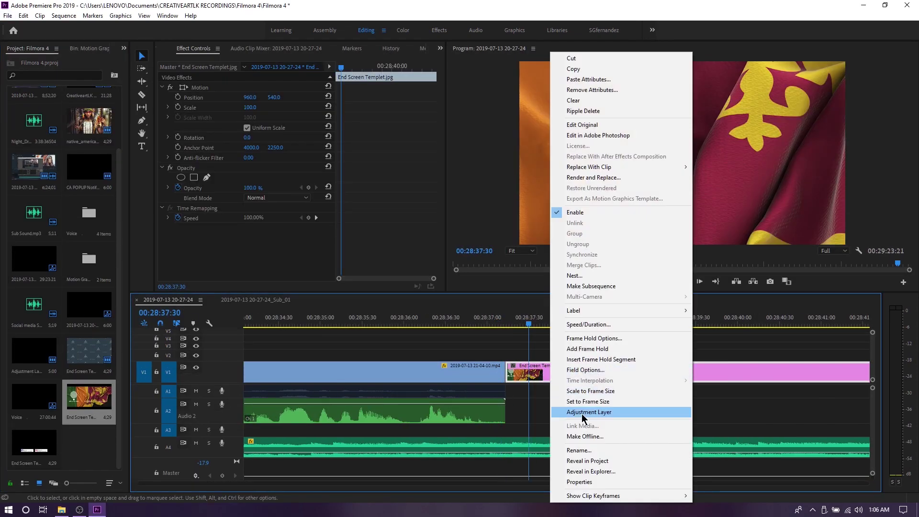
left_click(584, 409)
Step: Add a volume keyframe on the Night_Drive music and raise its volume at the end screen
scroll(483, 459, "up", 2)
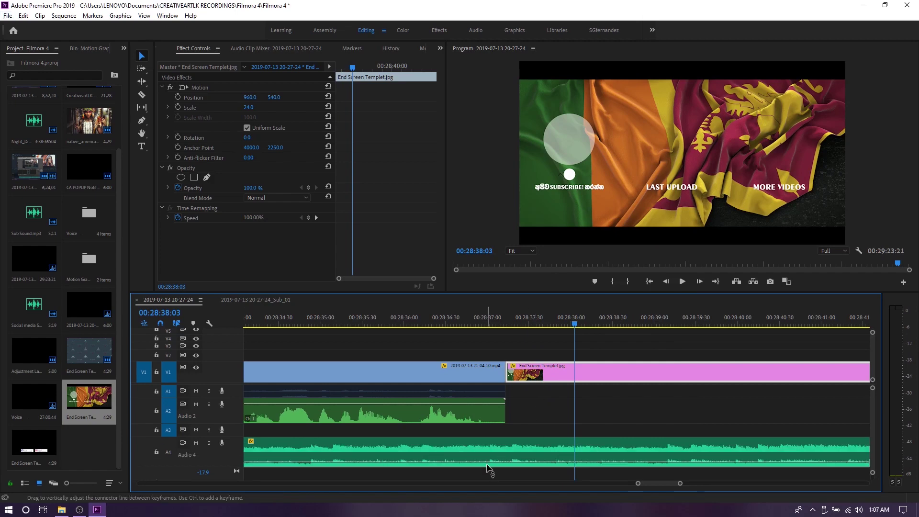
left_click(473, 462)
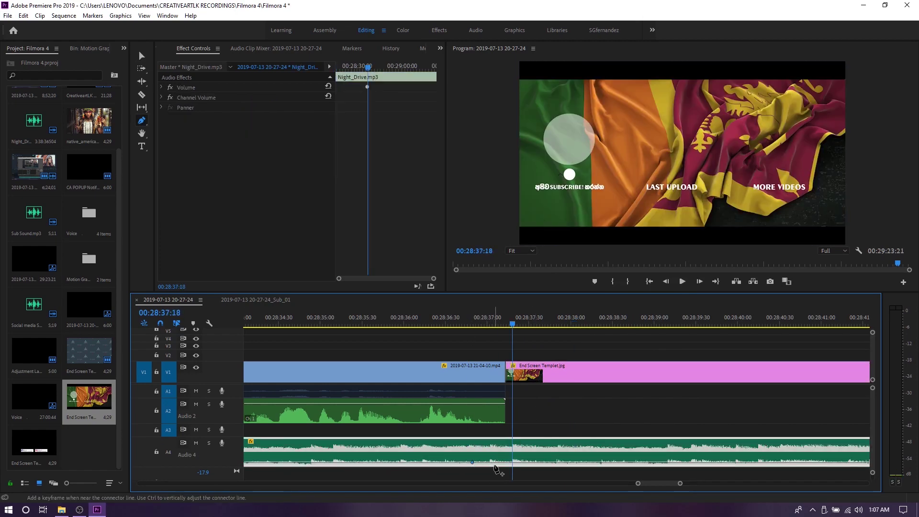
left_click_drag(509, 463, 507, 451)
left_click_drag(512, 324, 412, 326)
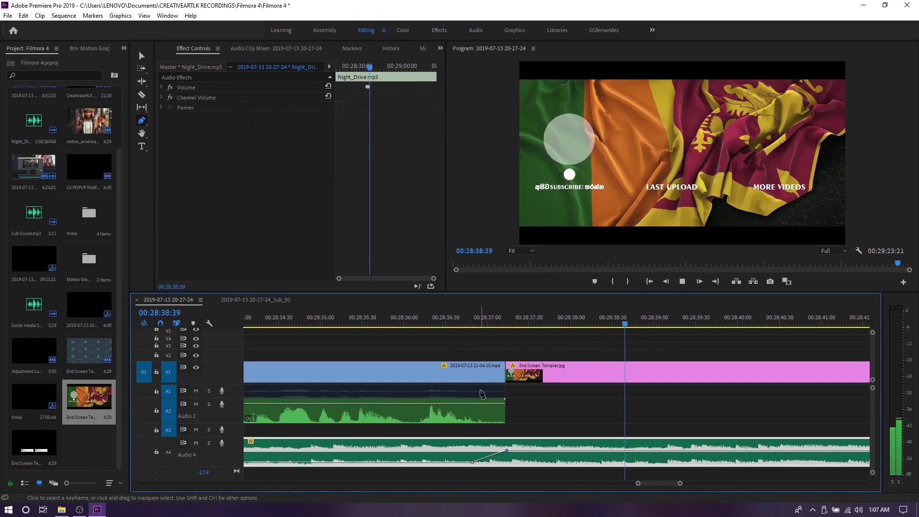
key("space")
key("v")
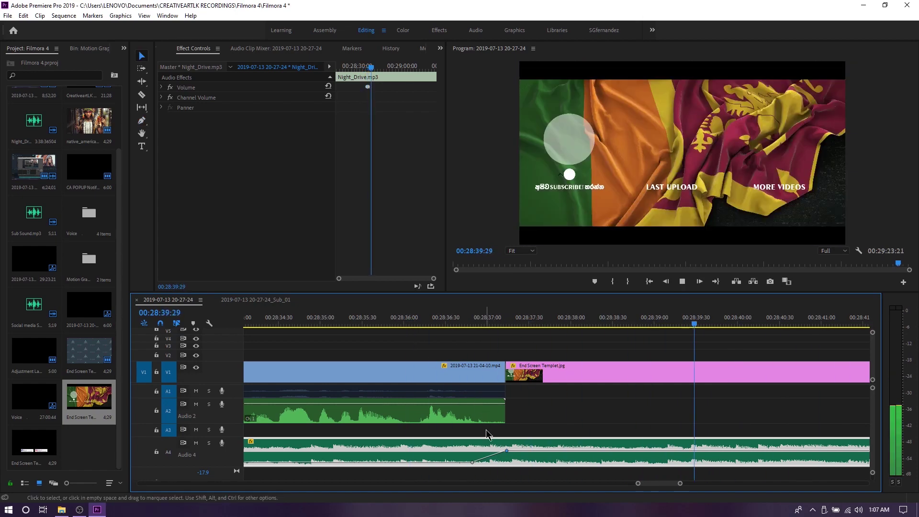
key("minus")
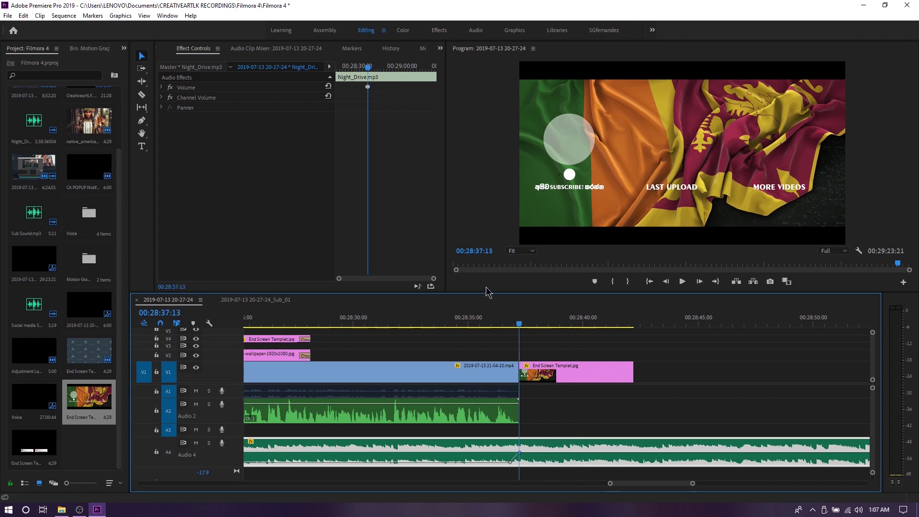
Step: Extend the flag end screen and add the End Screen Templet.png overlay above it on V2
left_click(674, 322)
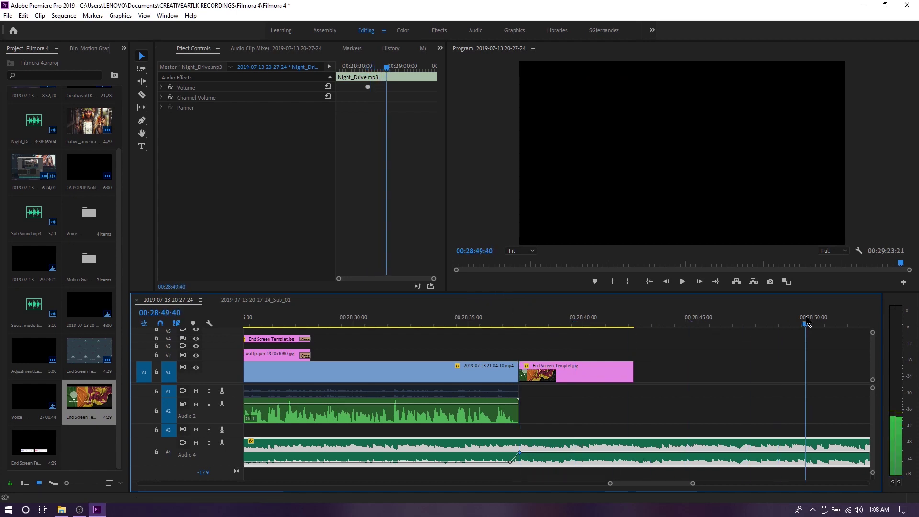
left_click_drag(868, 323, 677, 328)
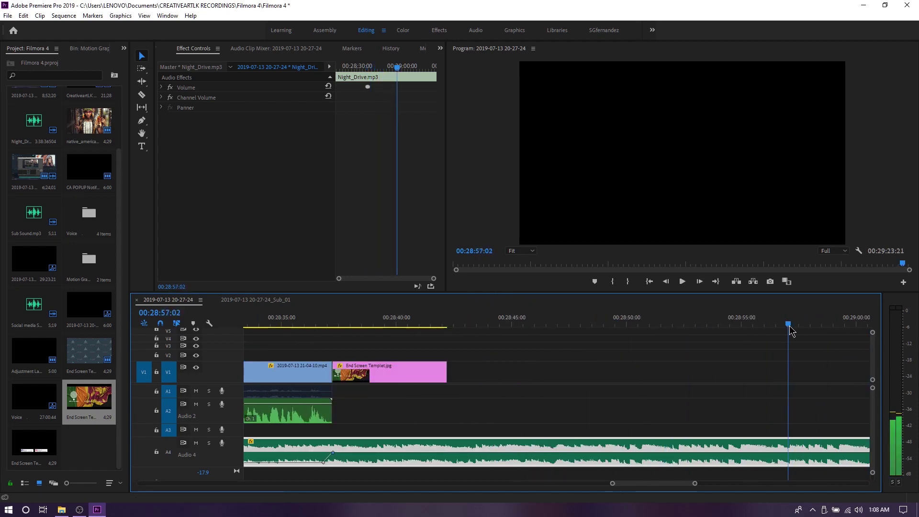
left_click_drag(446, 373, 787, 373)
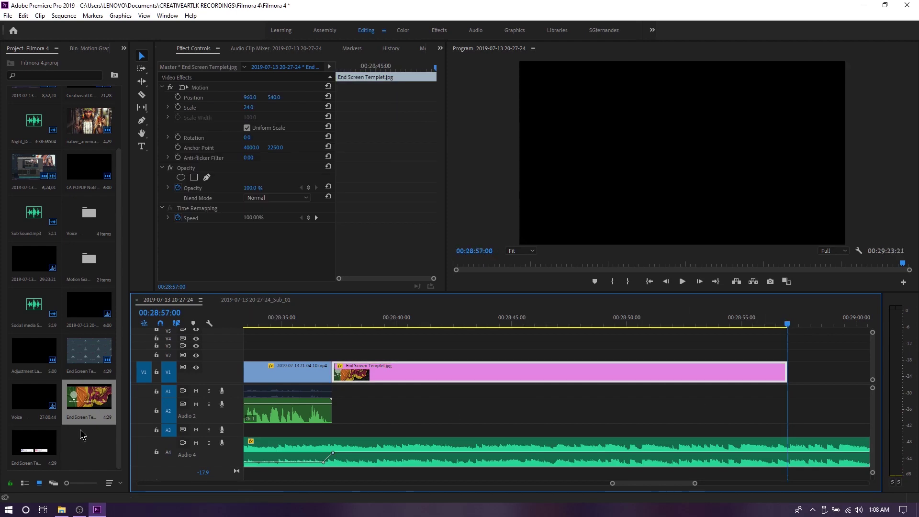
mouse_move(33, 446)
left_mouse_down()
mouse_move(369, 356)
mouse_move(410, 358)
left_mouse_up()
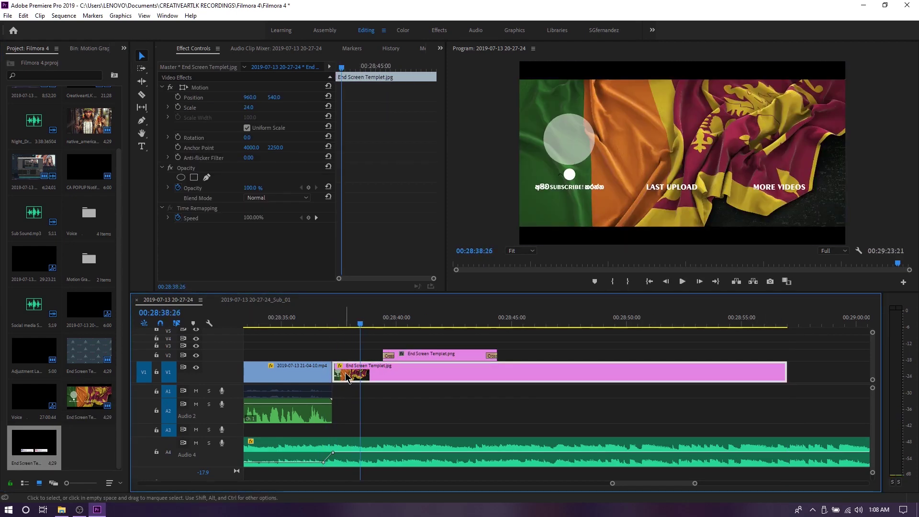
mouse_move(377, 372)
left_mouse_down()
mouse_move(341, 357)
mouse_move(353, 357)
left_mouse_up()
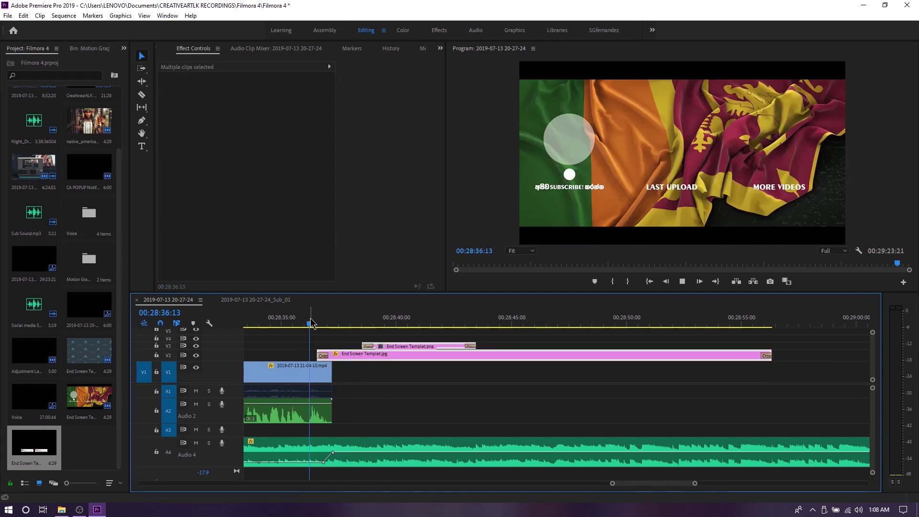
key("space")
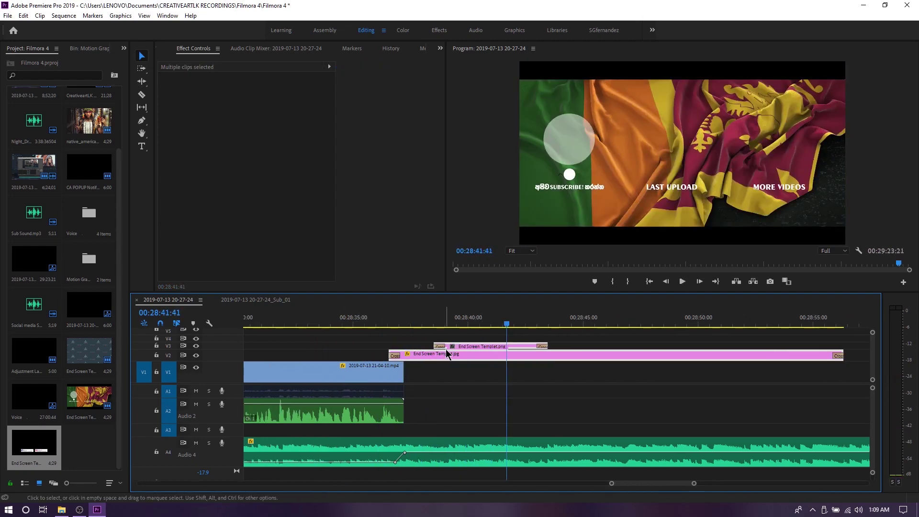
Step: Check the overlay clip's options, play back the end screen, and save the project
right_click(467, 347)
left_click(500, 346)
right_click(452, 347)
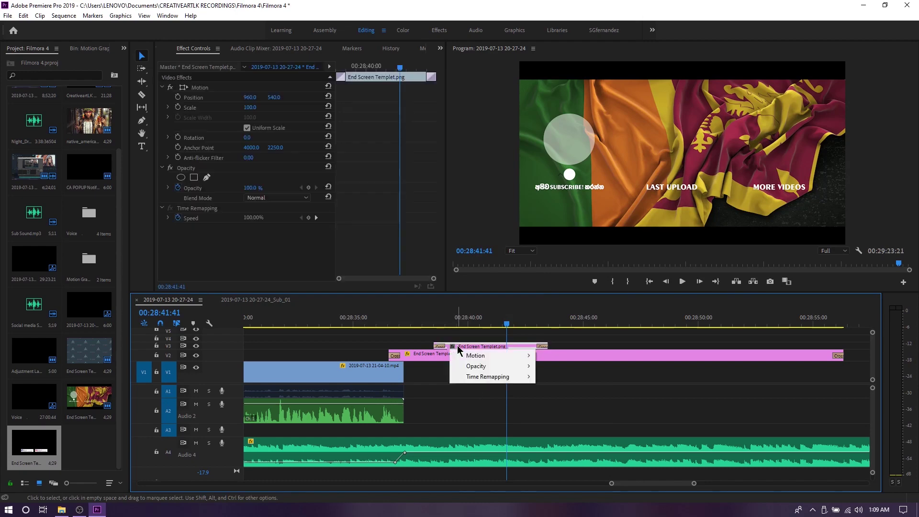
right_click(467, 347)
key("Escape")
left_click(433, 325)
key("space")
key("ctrl+s")
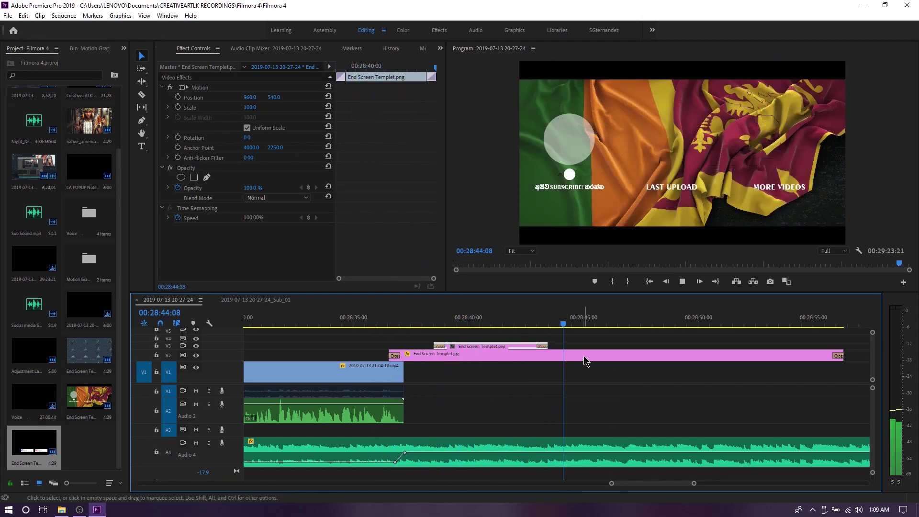
Step: Lengthen the overlay and place the playhead at the end screen's end, 00:28:57:08
left_click_drag(420, 346, 697, 346)
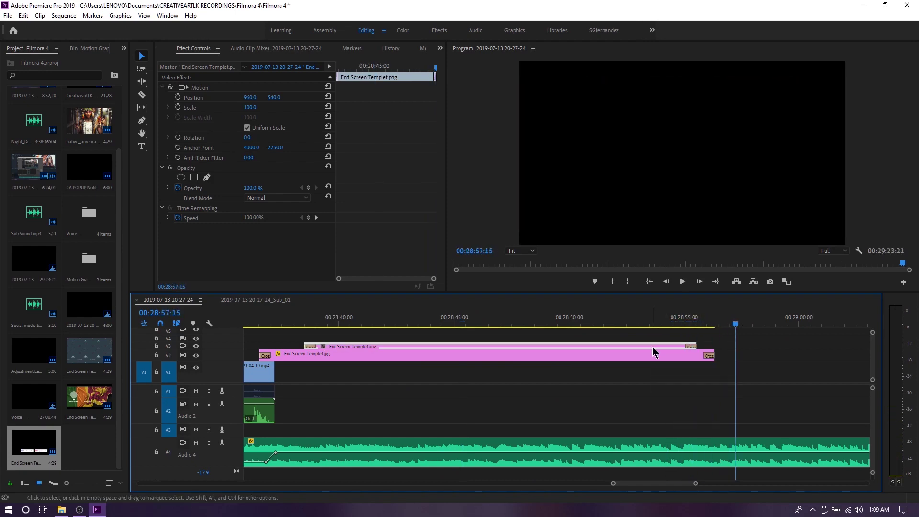
scroll(654, 348, "down", 3)
left_click(485, 327)
left_click_drag(485, 329, 503, 329)
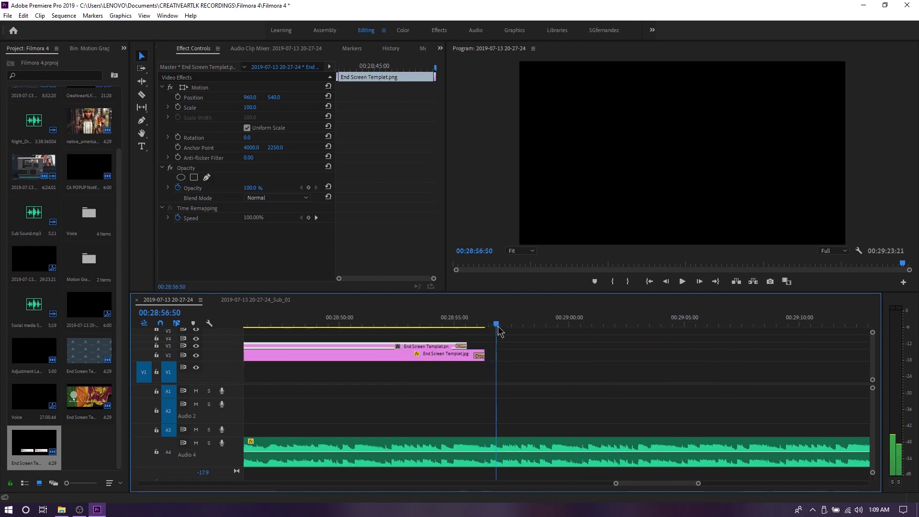
left_click(518, 428)
Step: Cut the Night_Drive music at the playhead, delete the remainder, and fade its end volume out
left_click(531, 450)
key("ctrl+k")
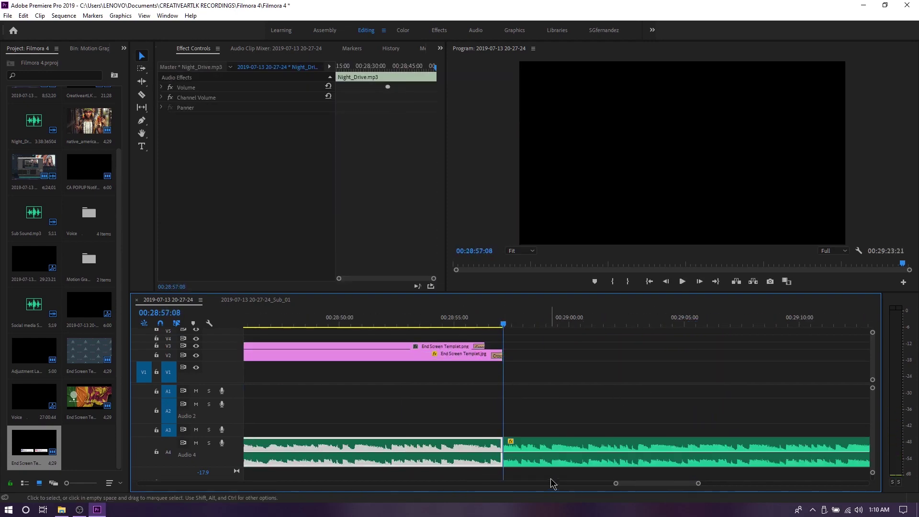
left_click(550, 452)
key("Delete")
left_click(458, 463)
key("p")
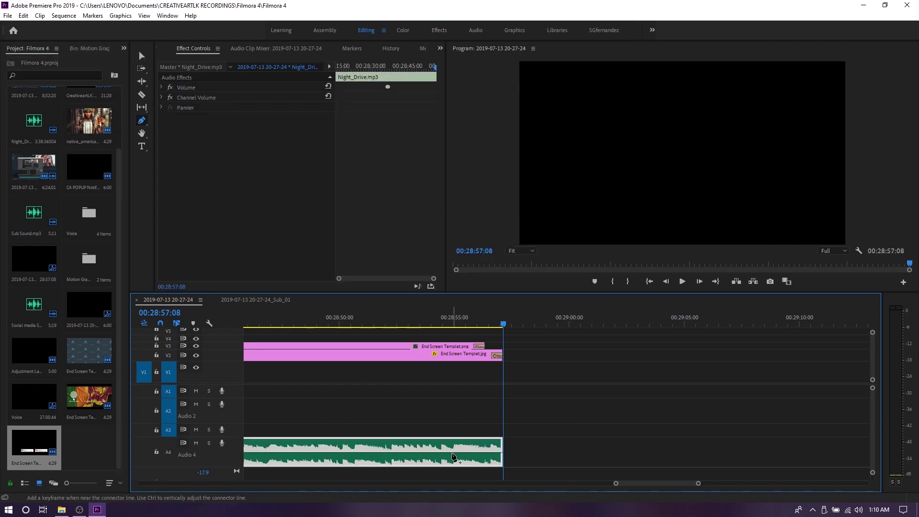
left_click_drag(501, 456, 501, 464)
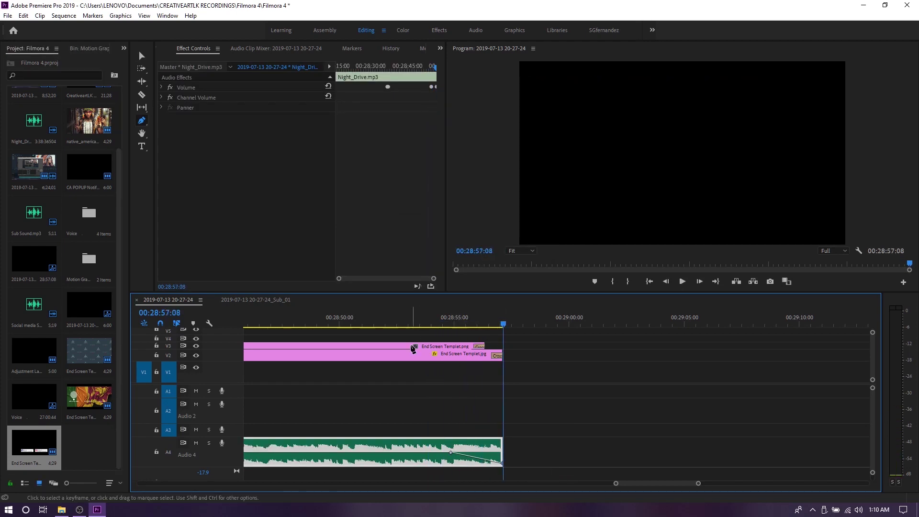
Step: Move the subscribe pop-up later onto the end screen and shorten the overlay to meet it
key("minus")
key("minus")
key("minus")
left_click_drag(539, 320, 559, 320)
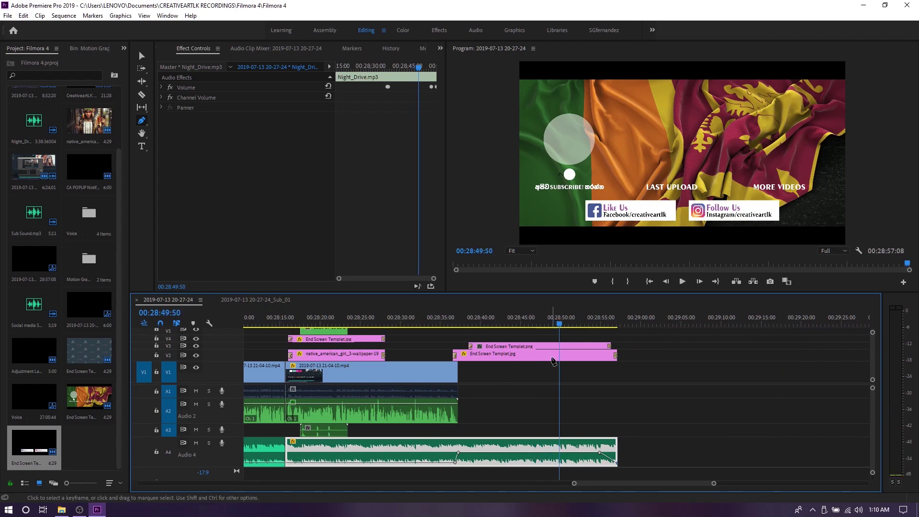
left_click(346, 334)
key("v")
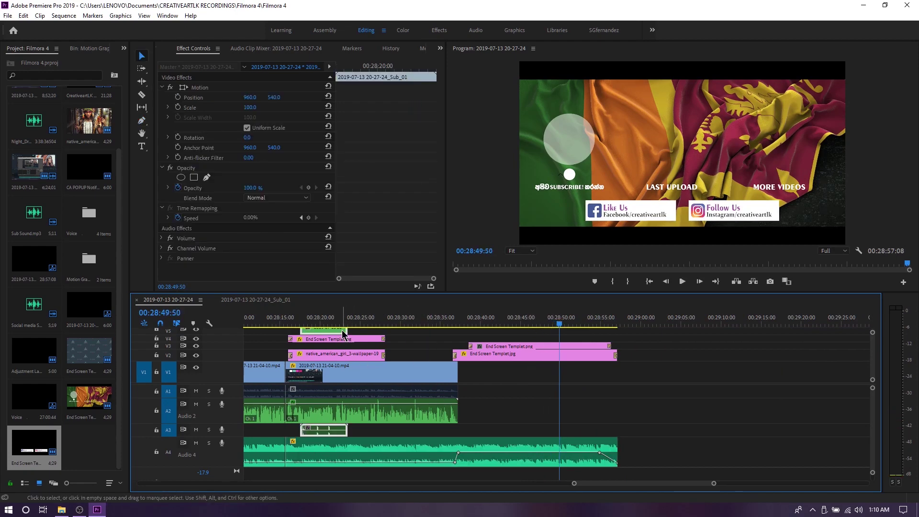
left_click_drag(345, 331, 565, 334)
scroll(566, 345, "up", 3)
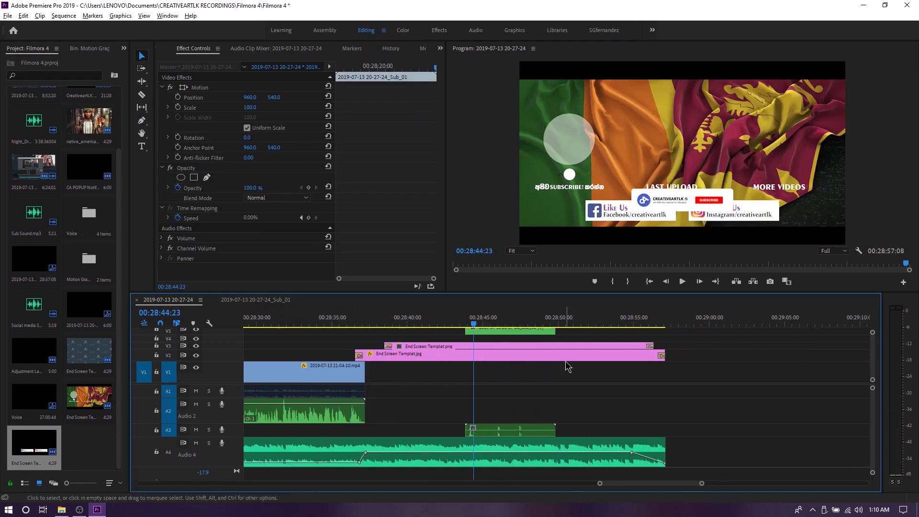
left_click(566, 350)
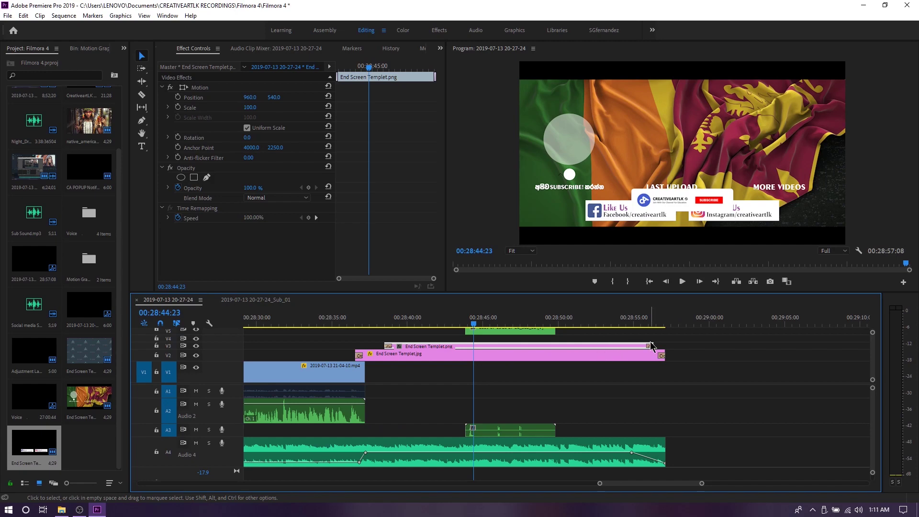
left_click_drag(651, 345, 529, 346)
key("space")
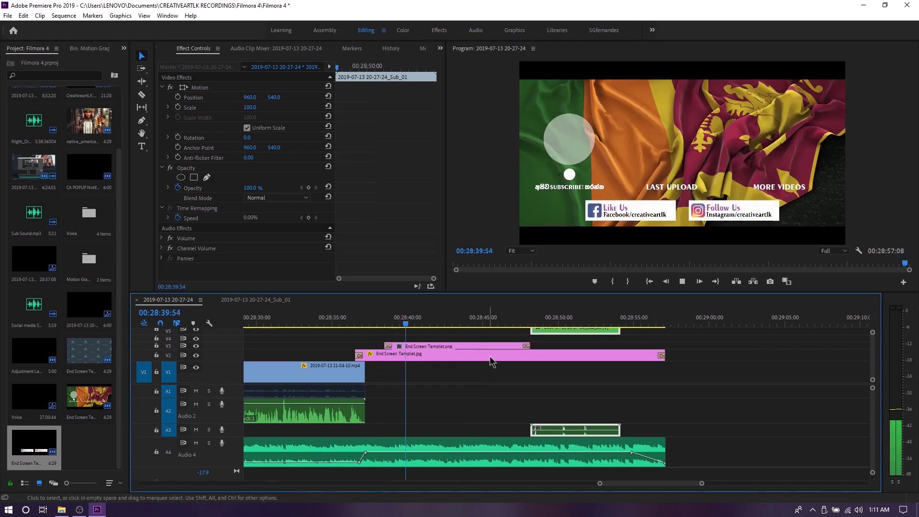
Step: Unlink the subscribe pop-up's video from its audio and preview the end screen
right_click(541, 330)
left_click(636, 189)
left_click(584, 340)
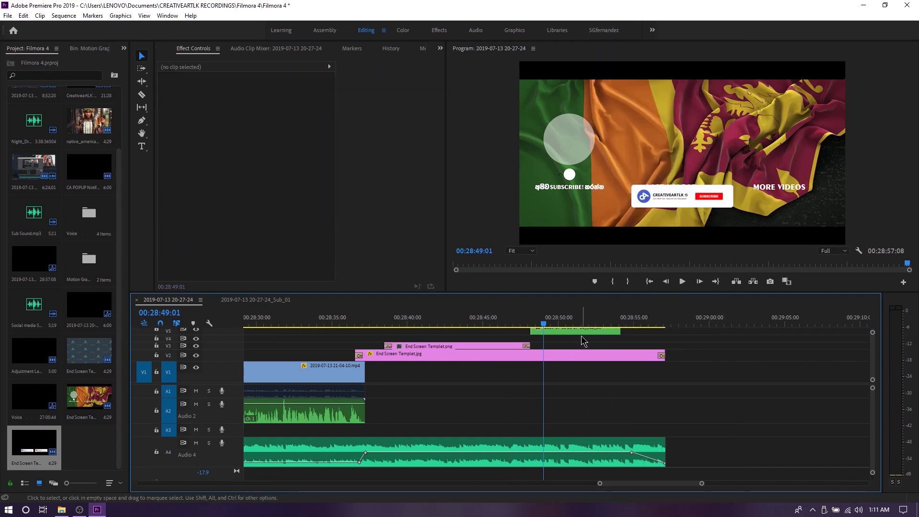
left_click(582, 331)
key("space")
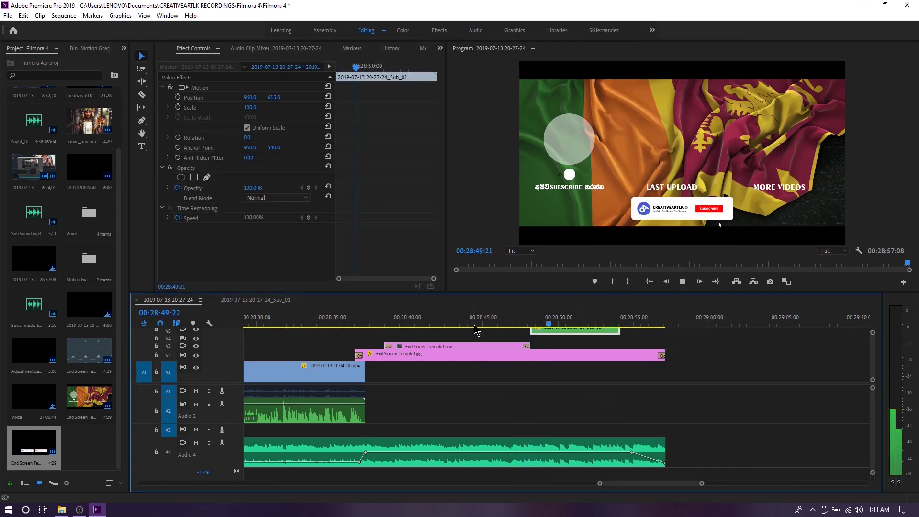
Step: Save, then export the sequence to the Desktop as Filmora 4.1.mp4
key("ctrl+s")
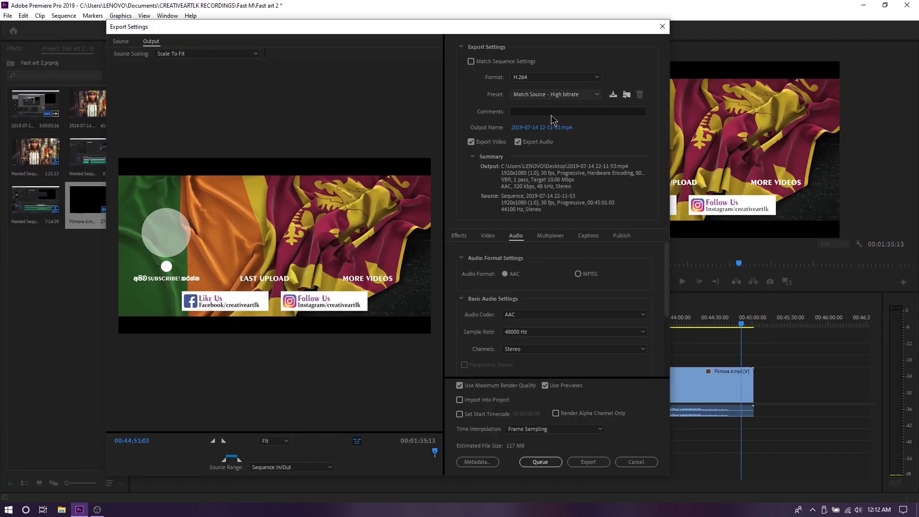
left_click(551, 127)
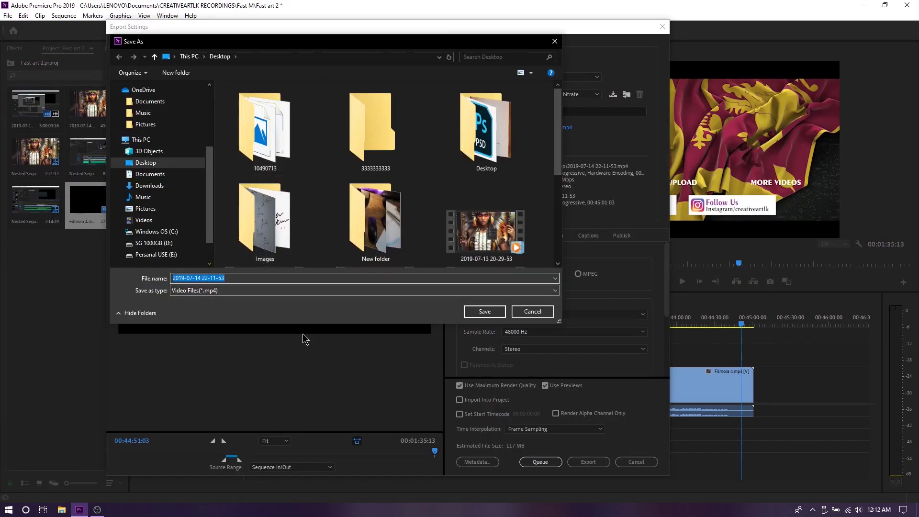
type("Filmora 4")
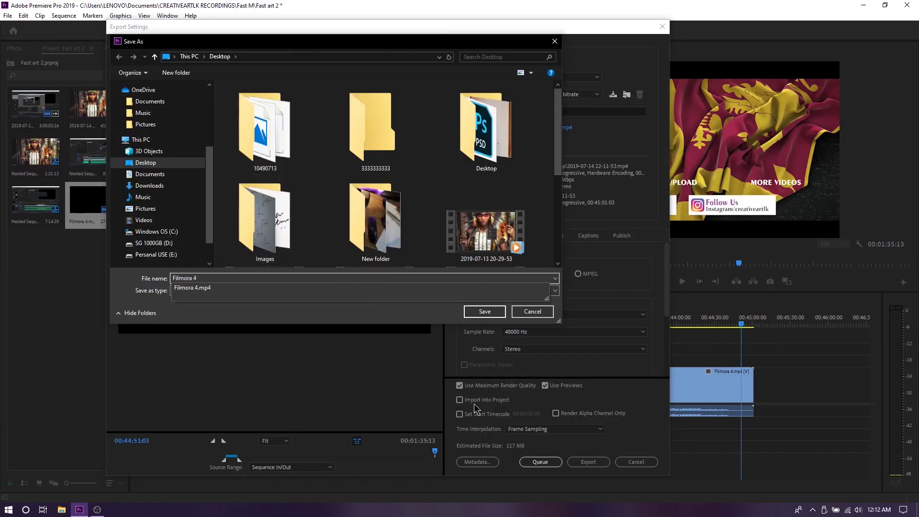
type(".1")
scroll(214, 140, "up", 3)
left_click(485, 312)
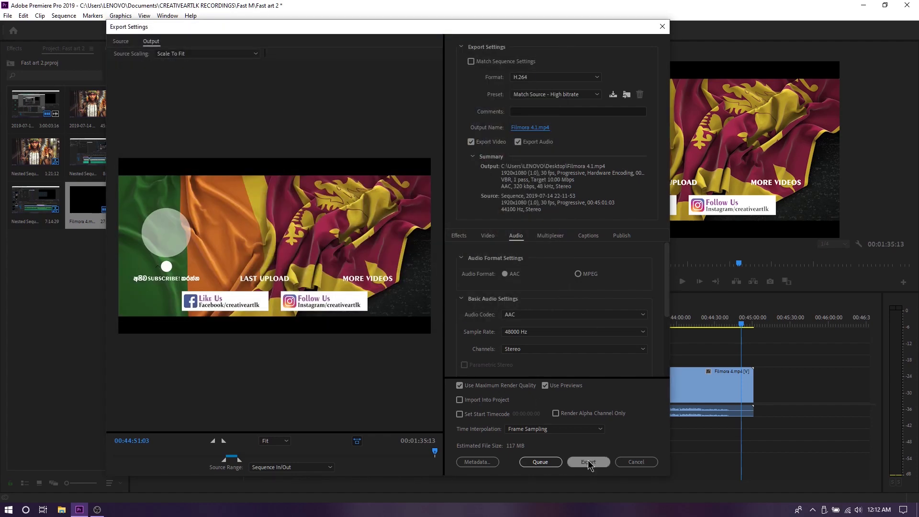
left_click(588, 462)
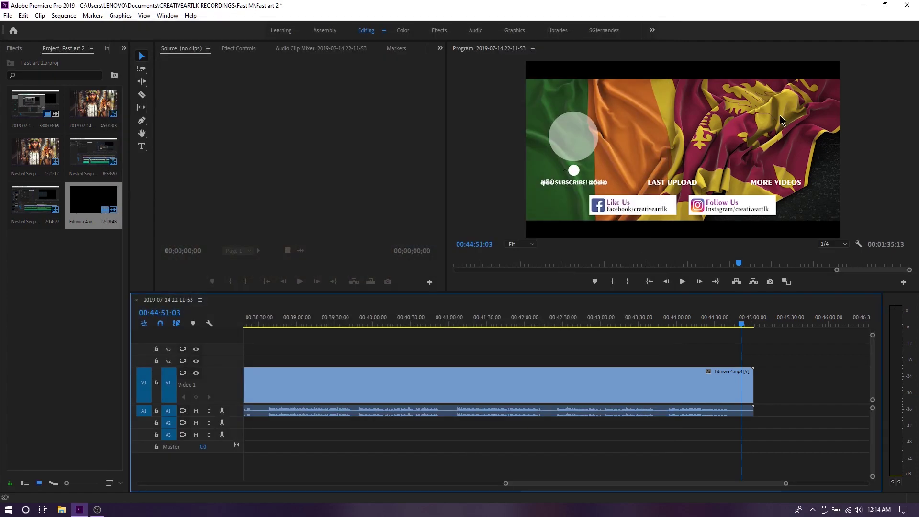
left_click(9, 510)
left_click(260, 301)
left_click(147, 215)
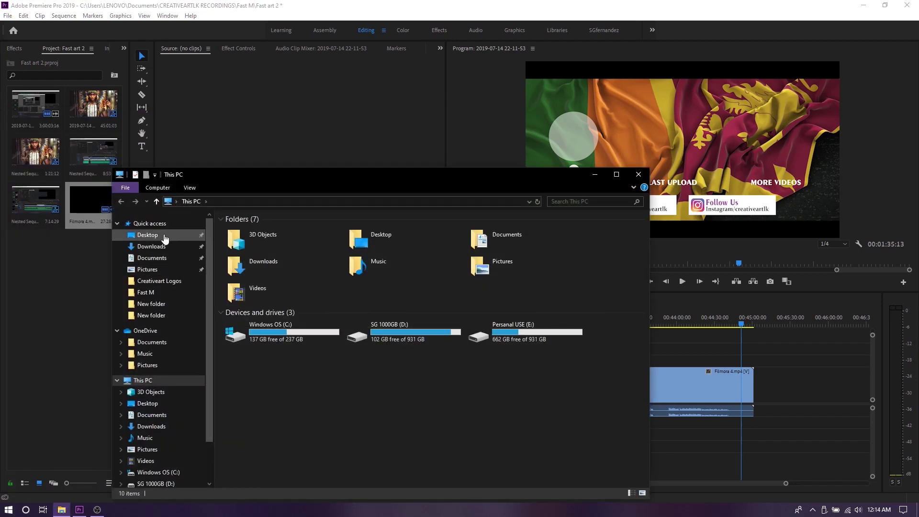
scroll(509, 437, "down", 3)
double_click(614, 316)
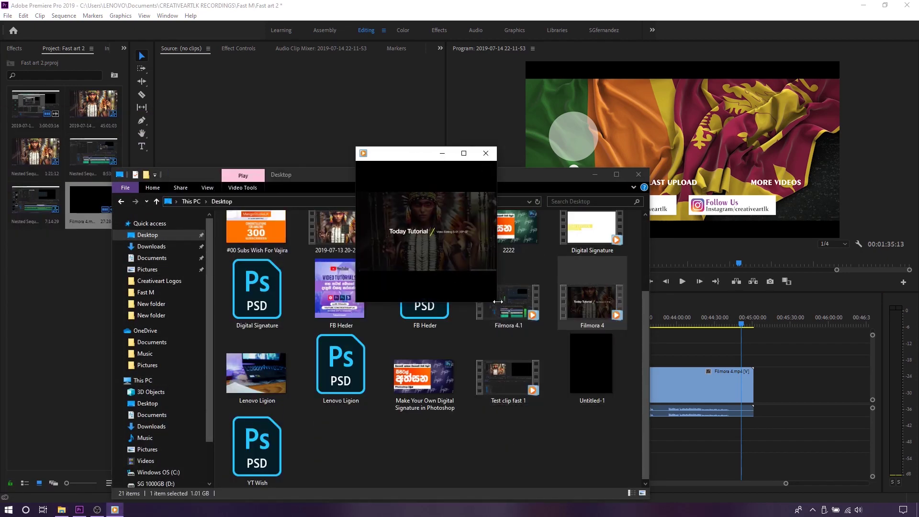
left_click_drag(498, 305, 682, 452)
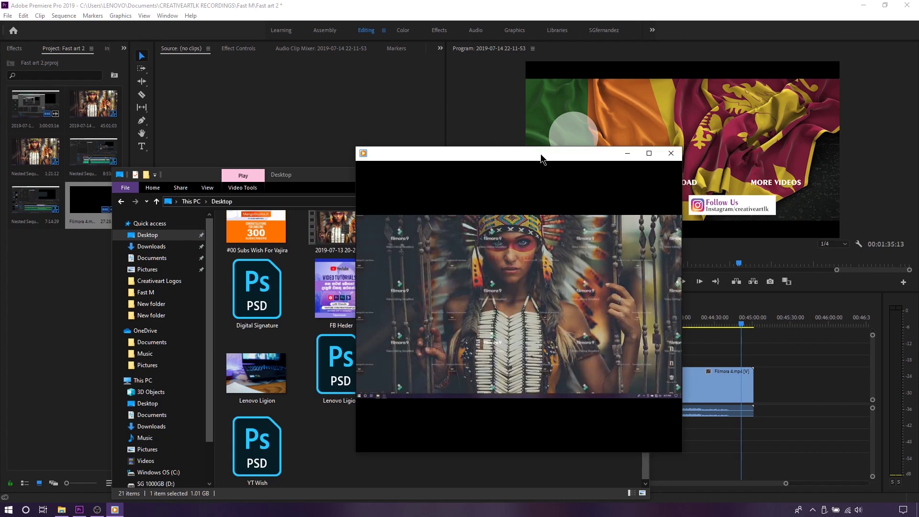
mouse_move(542, 159)
left_mouse_down()
mouse_move(341, 34)
mouse_move(454, 85)
left_mouse_up()
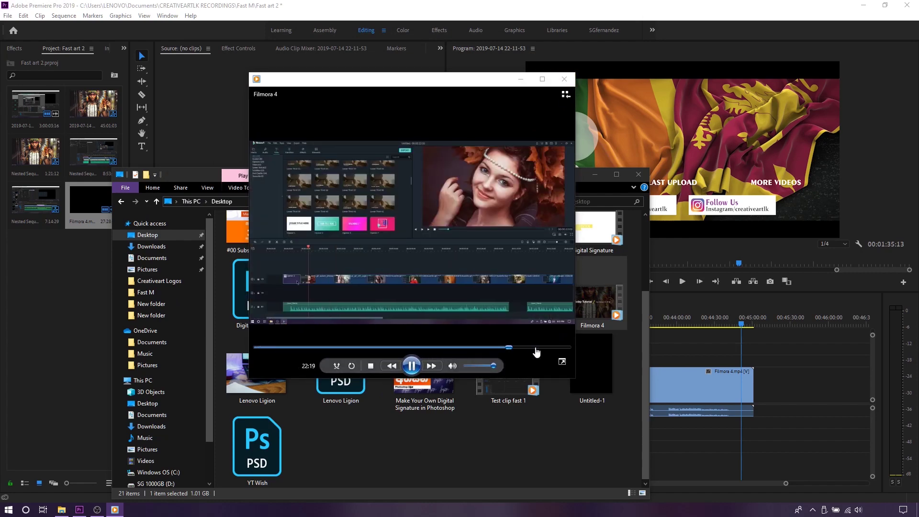
left_click(564, 79)
left_click(632, 171)
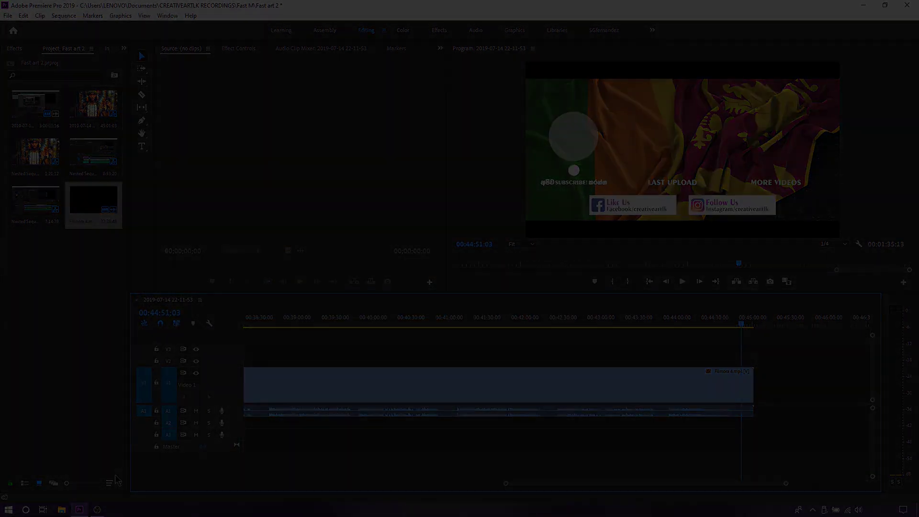